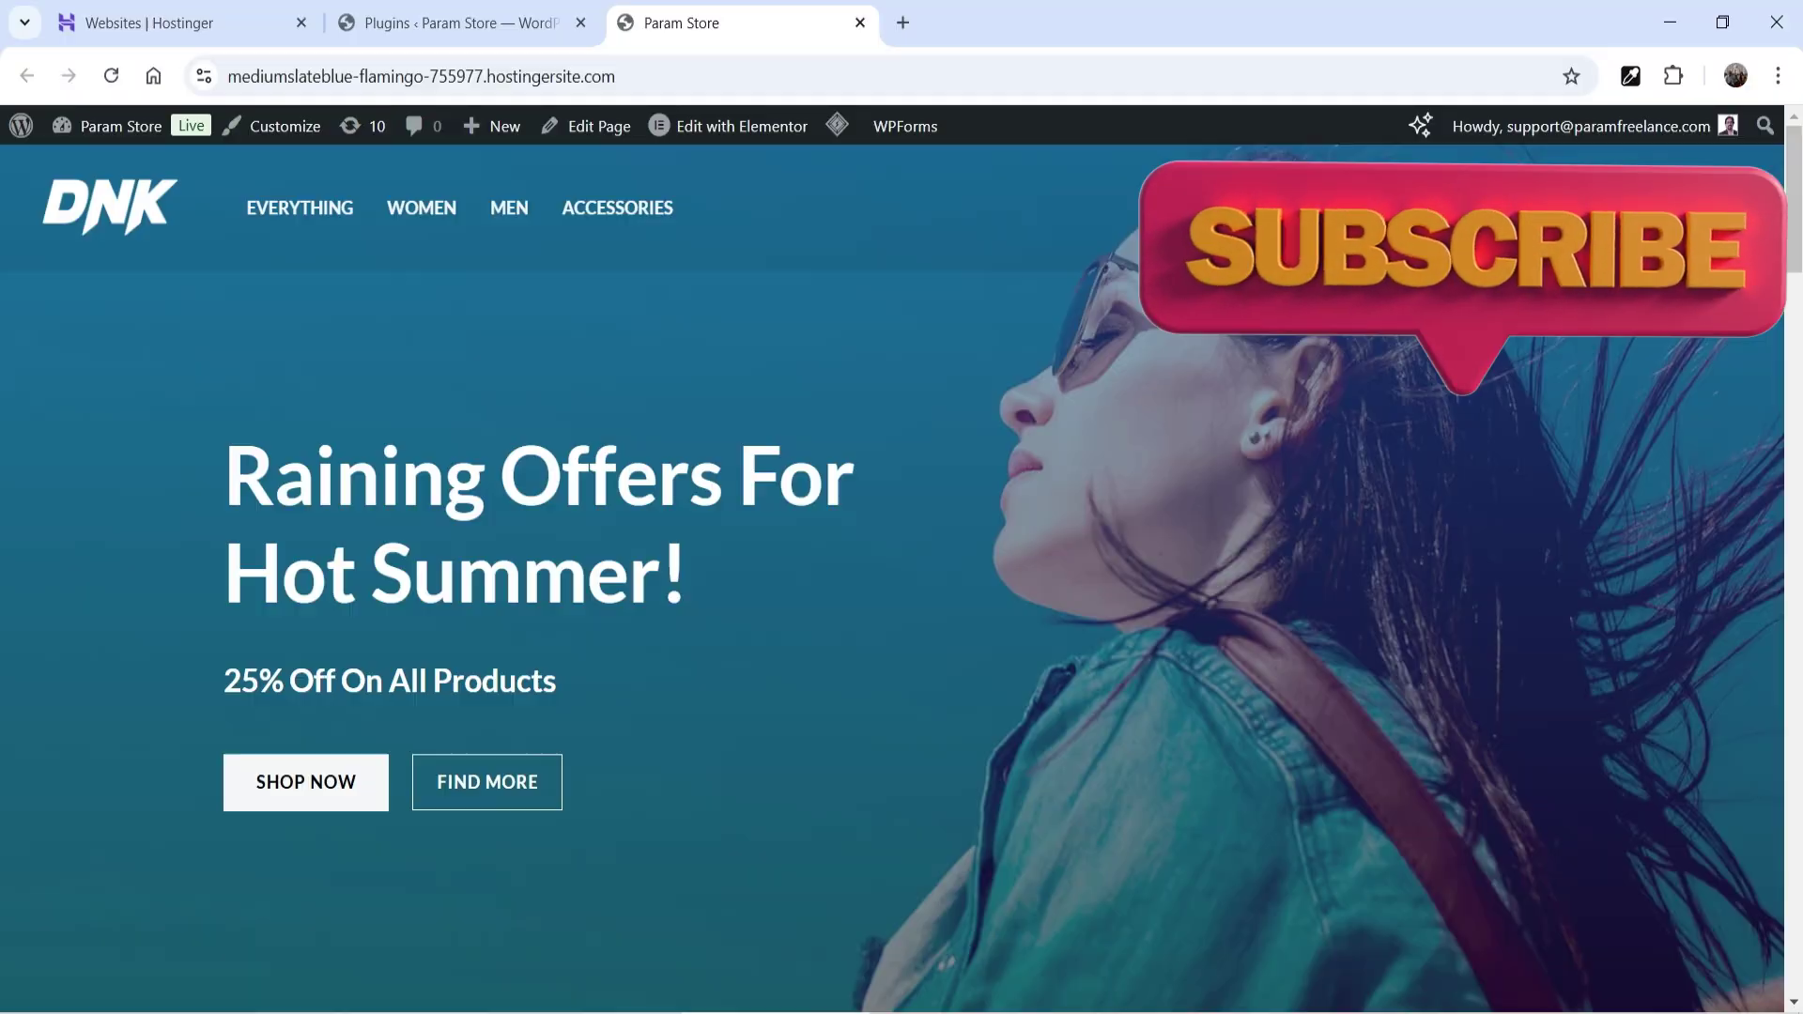
- Search the plugin directory for 'wp login lockdown'
{"action": "left_click", "coordinate": [424, 26]}
{"action": "scroll", "coordinate": [1489, 505], "scroll_direction": "down", "scroll_amount": 4}
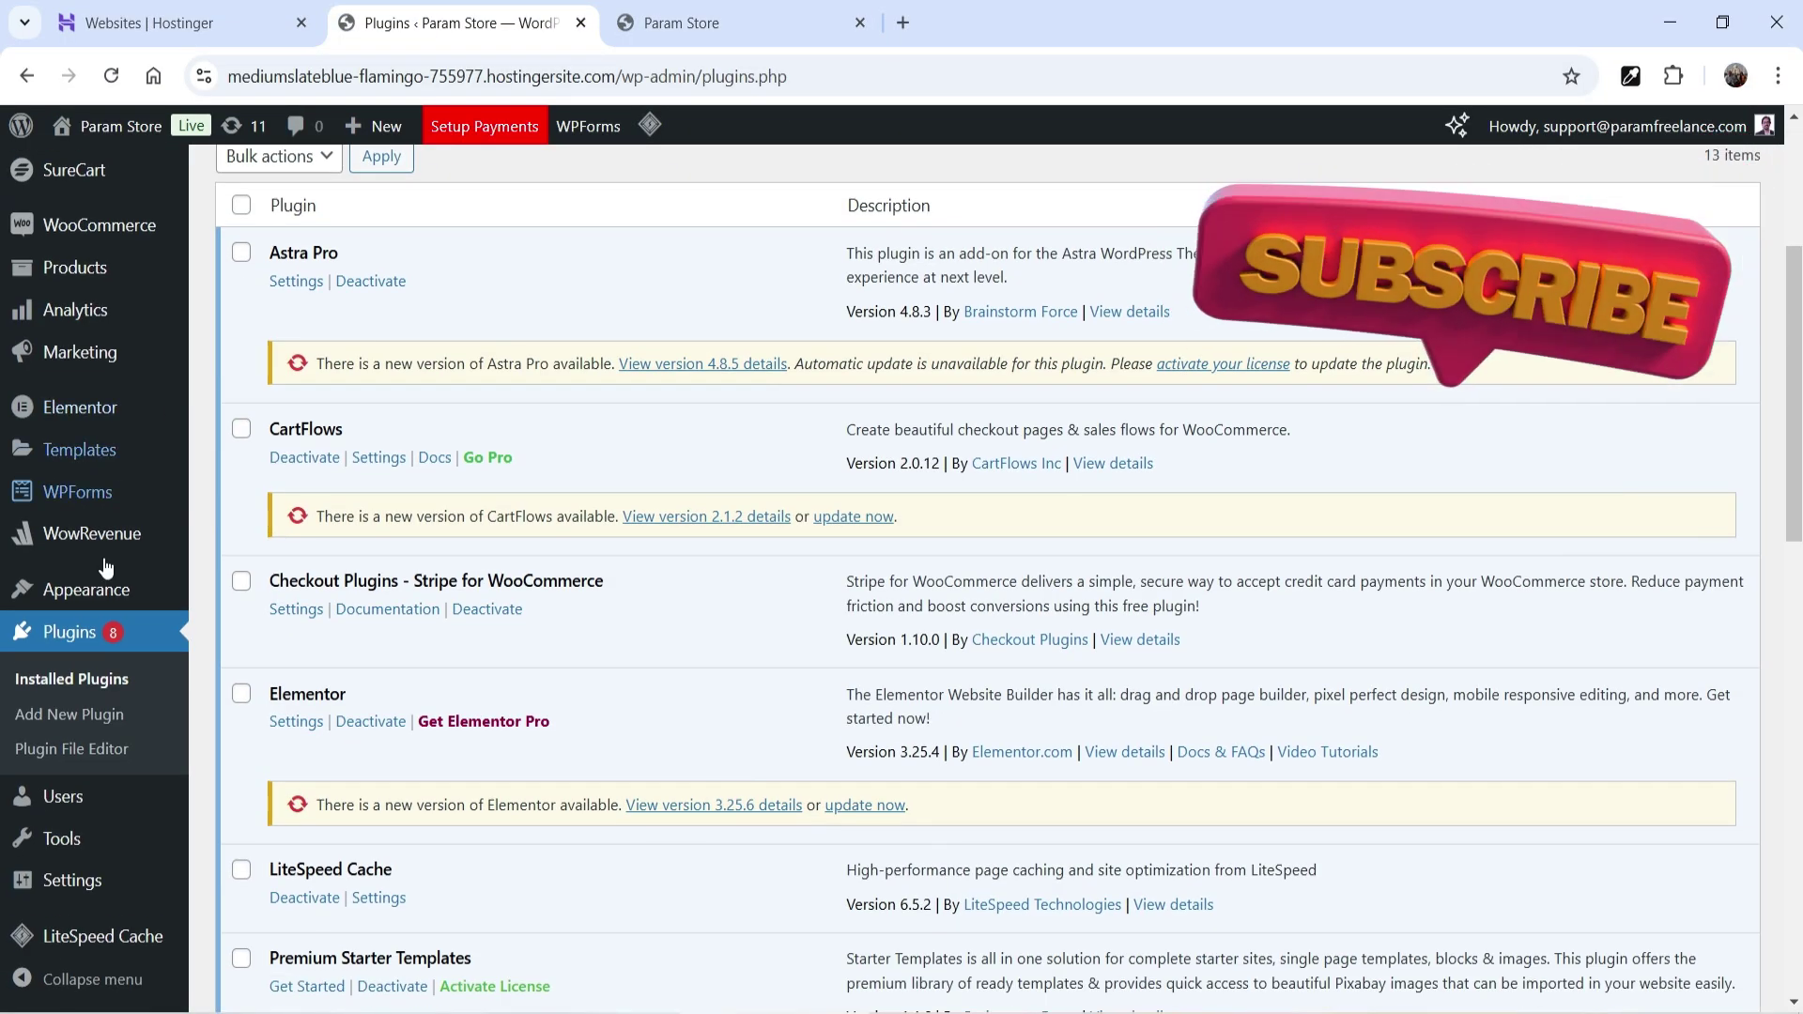
{"action": "left_click", "coordinate": [73, 713]}
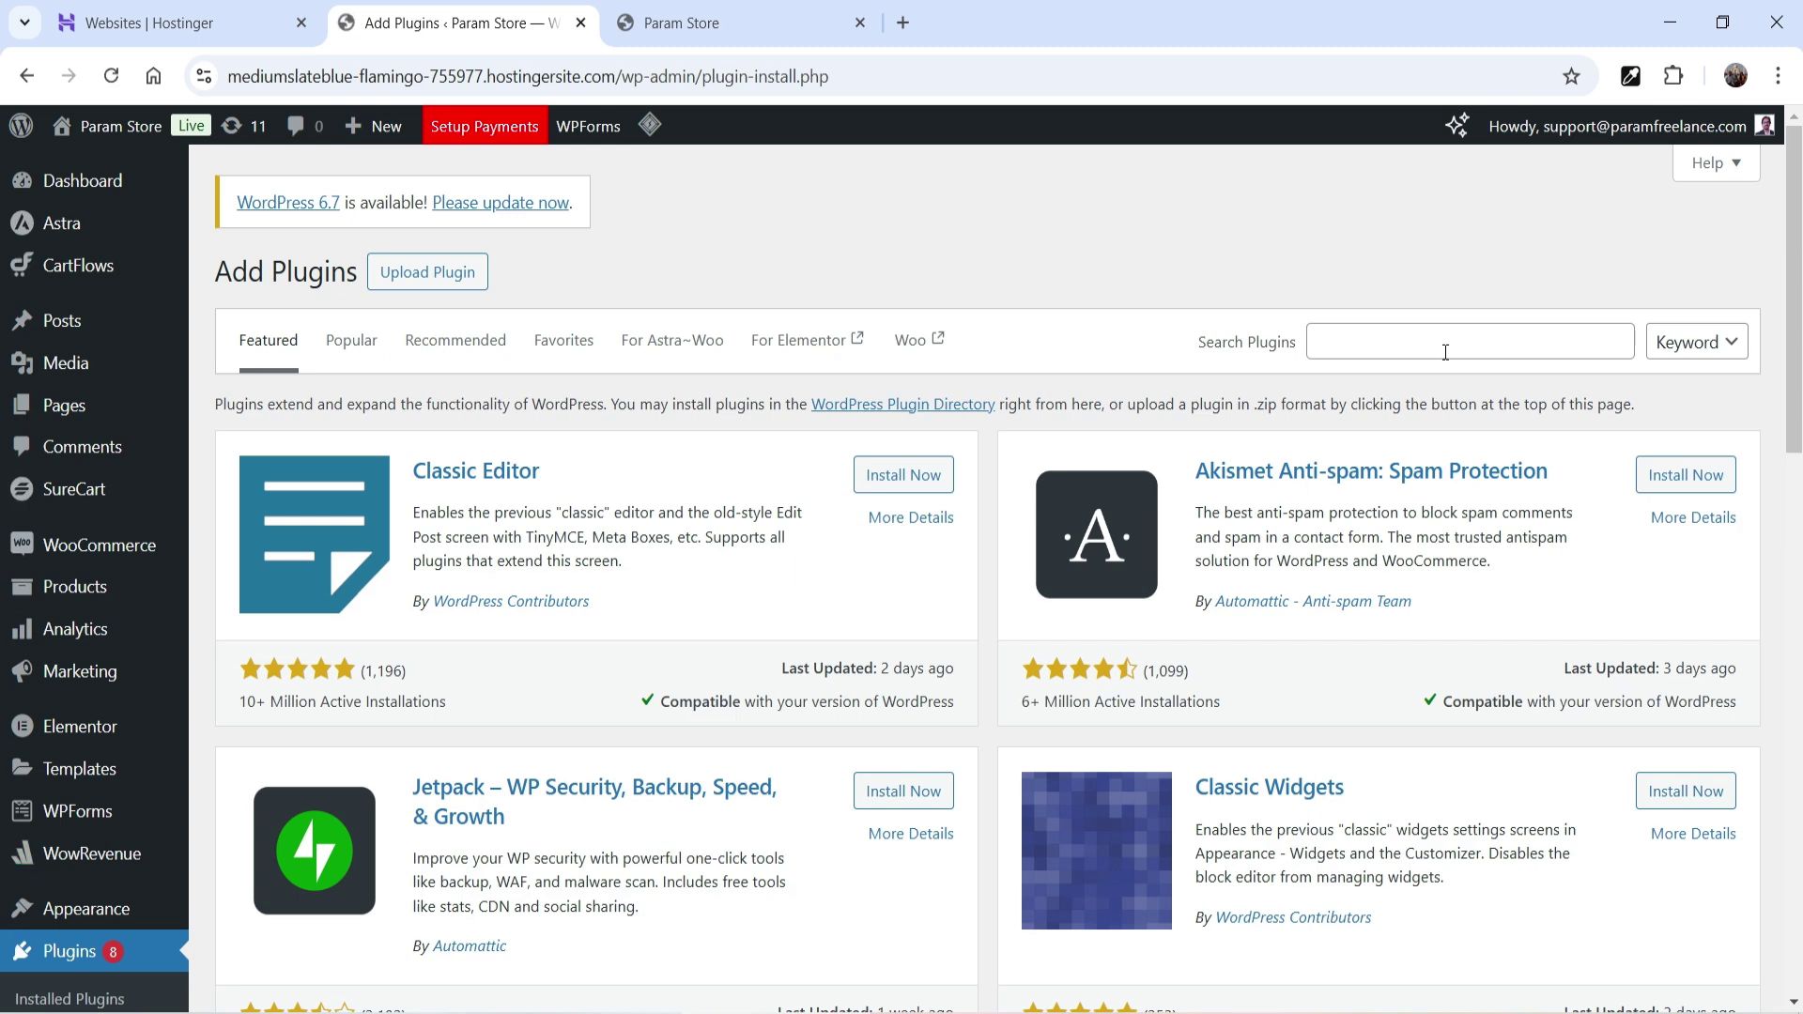
{"action": "left_click", "coordinate": [1480, 338]}
{"action": "type", "text": "w"}
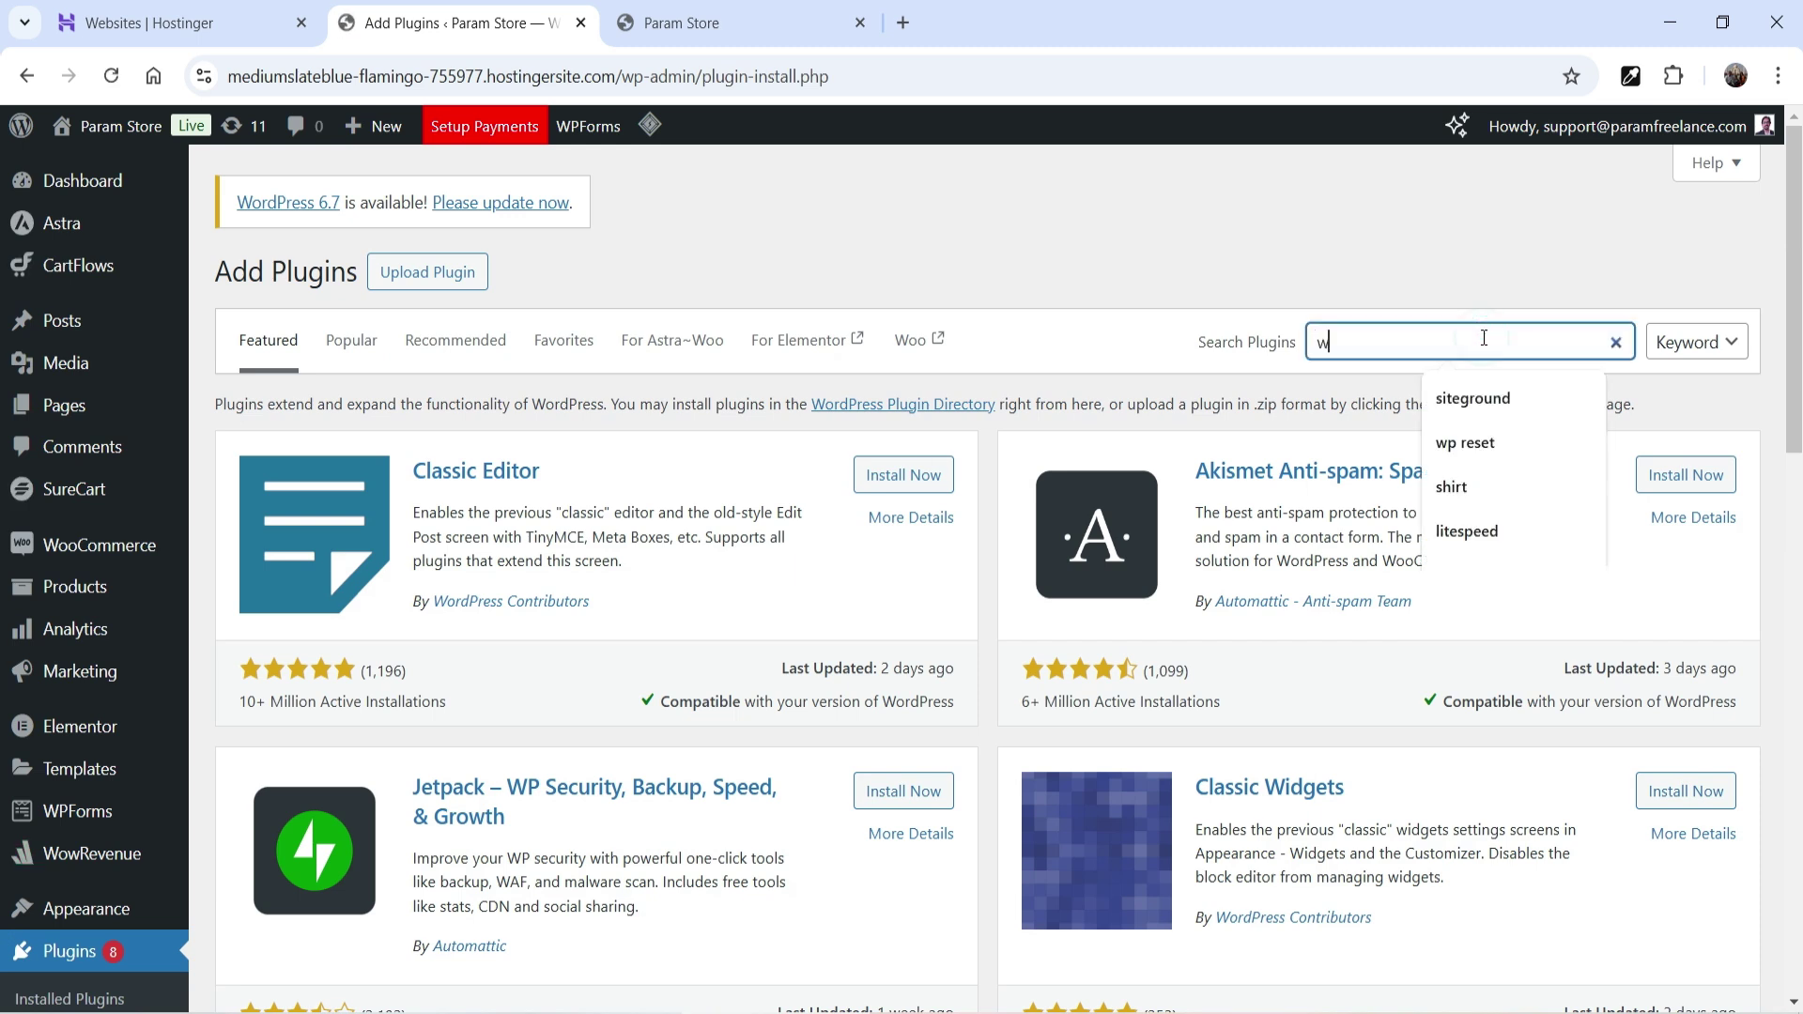
{"action": "type", "text": "p login lockdown"}
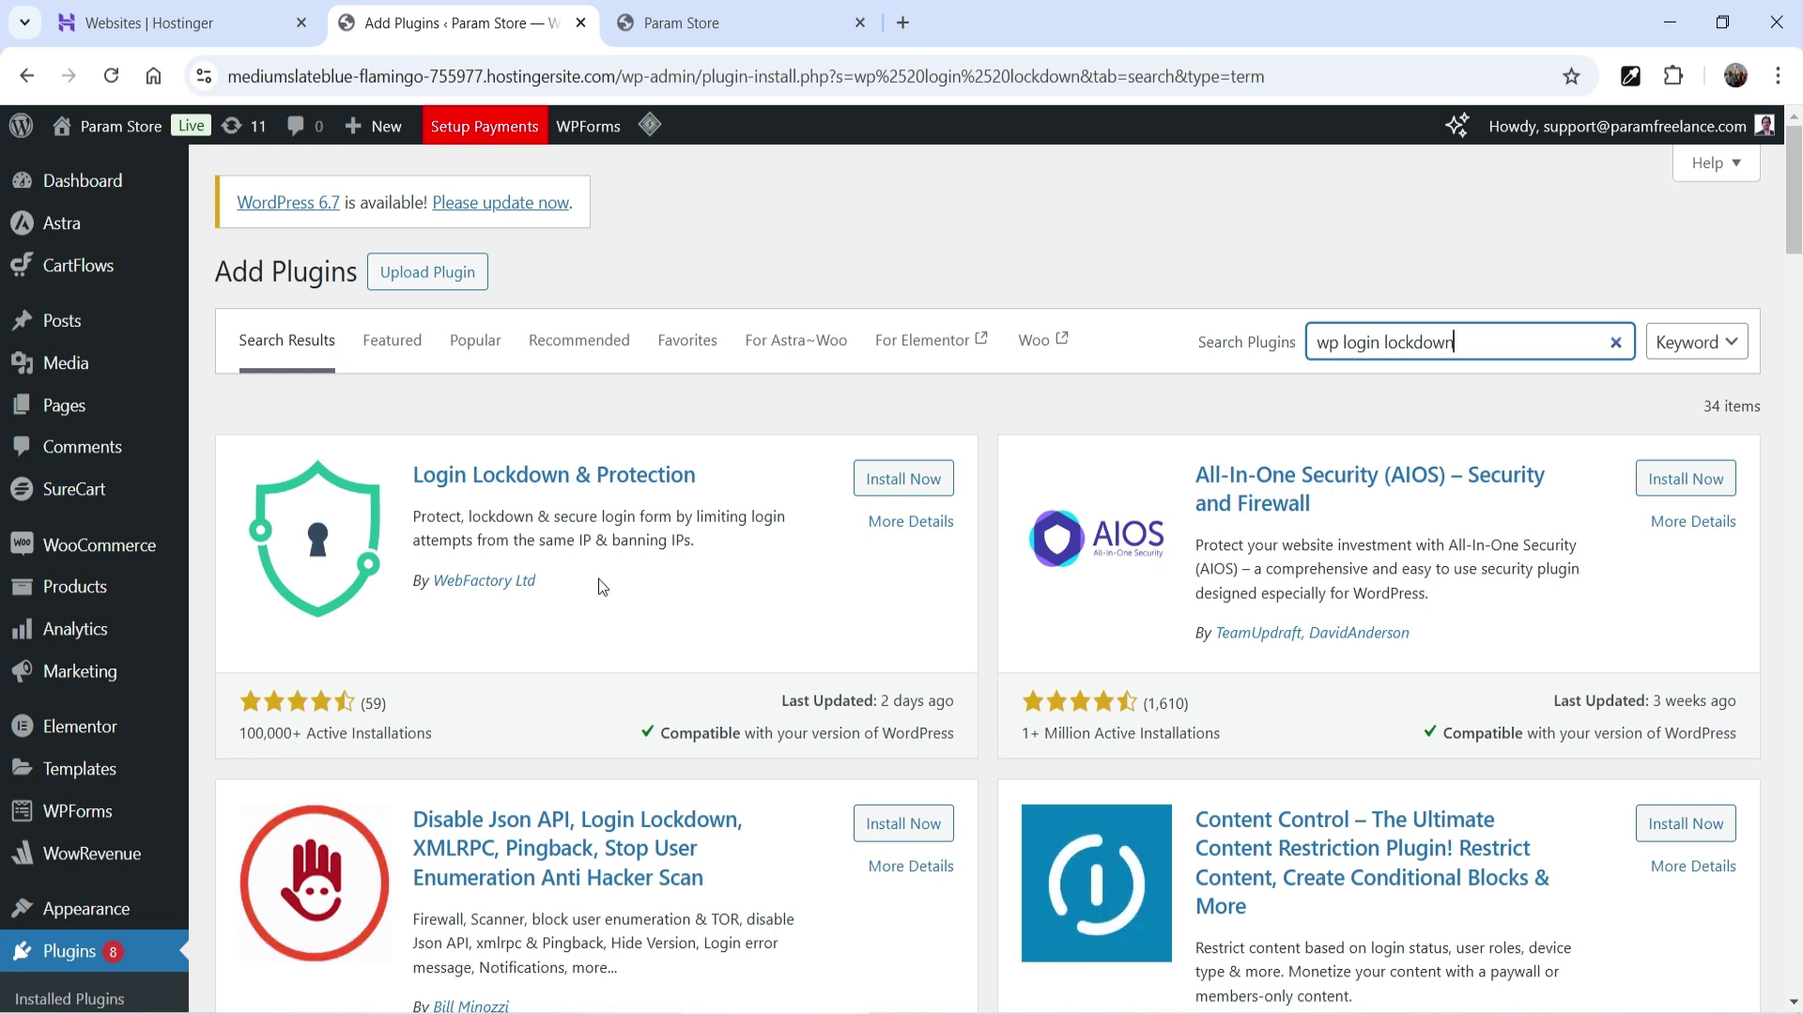
- Install and activate Login Lockdown & Protection, then open its settings page
{"action": "left_click", "coordinate": [922, 477]}
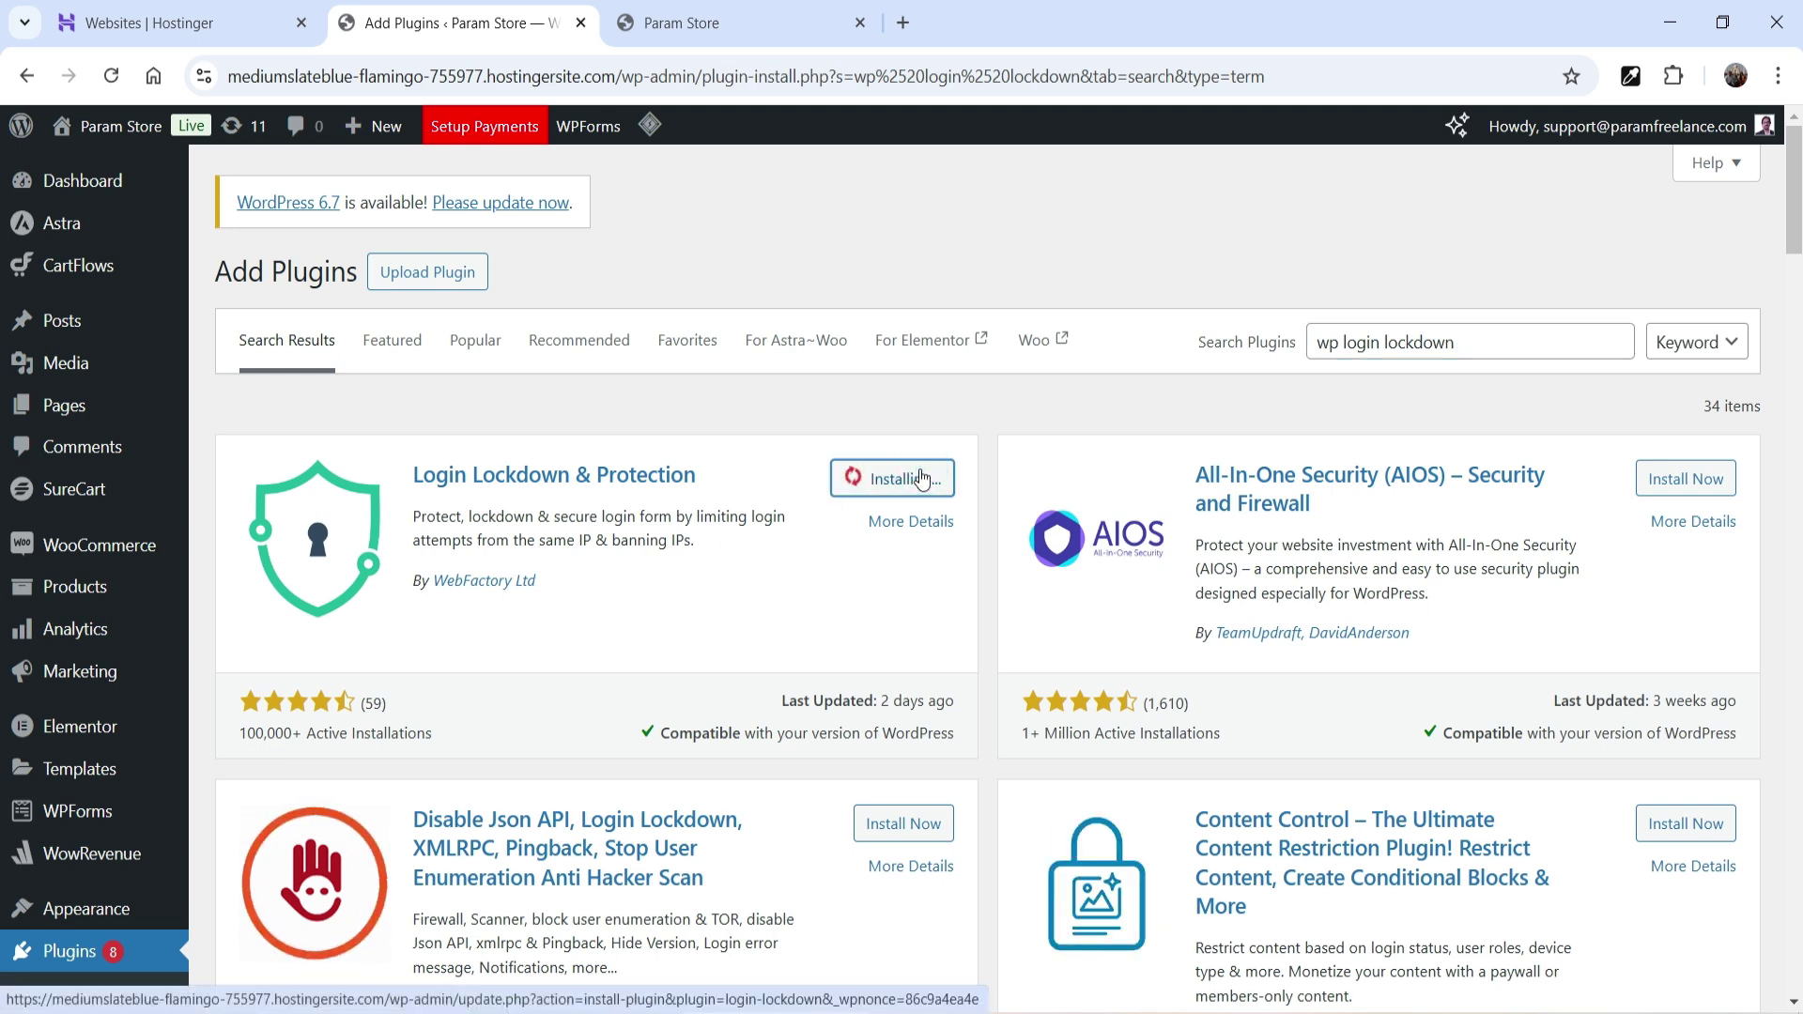
{"action": "left_click", "coordinate": [922, 478]}
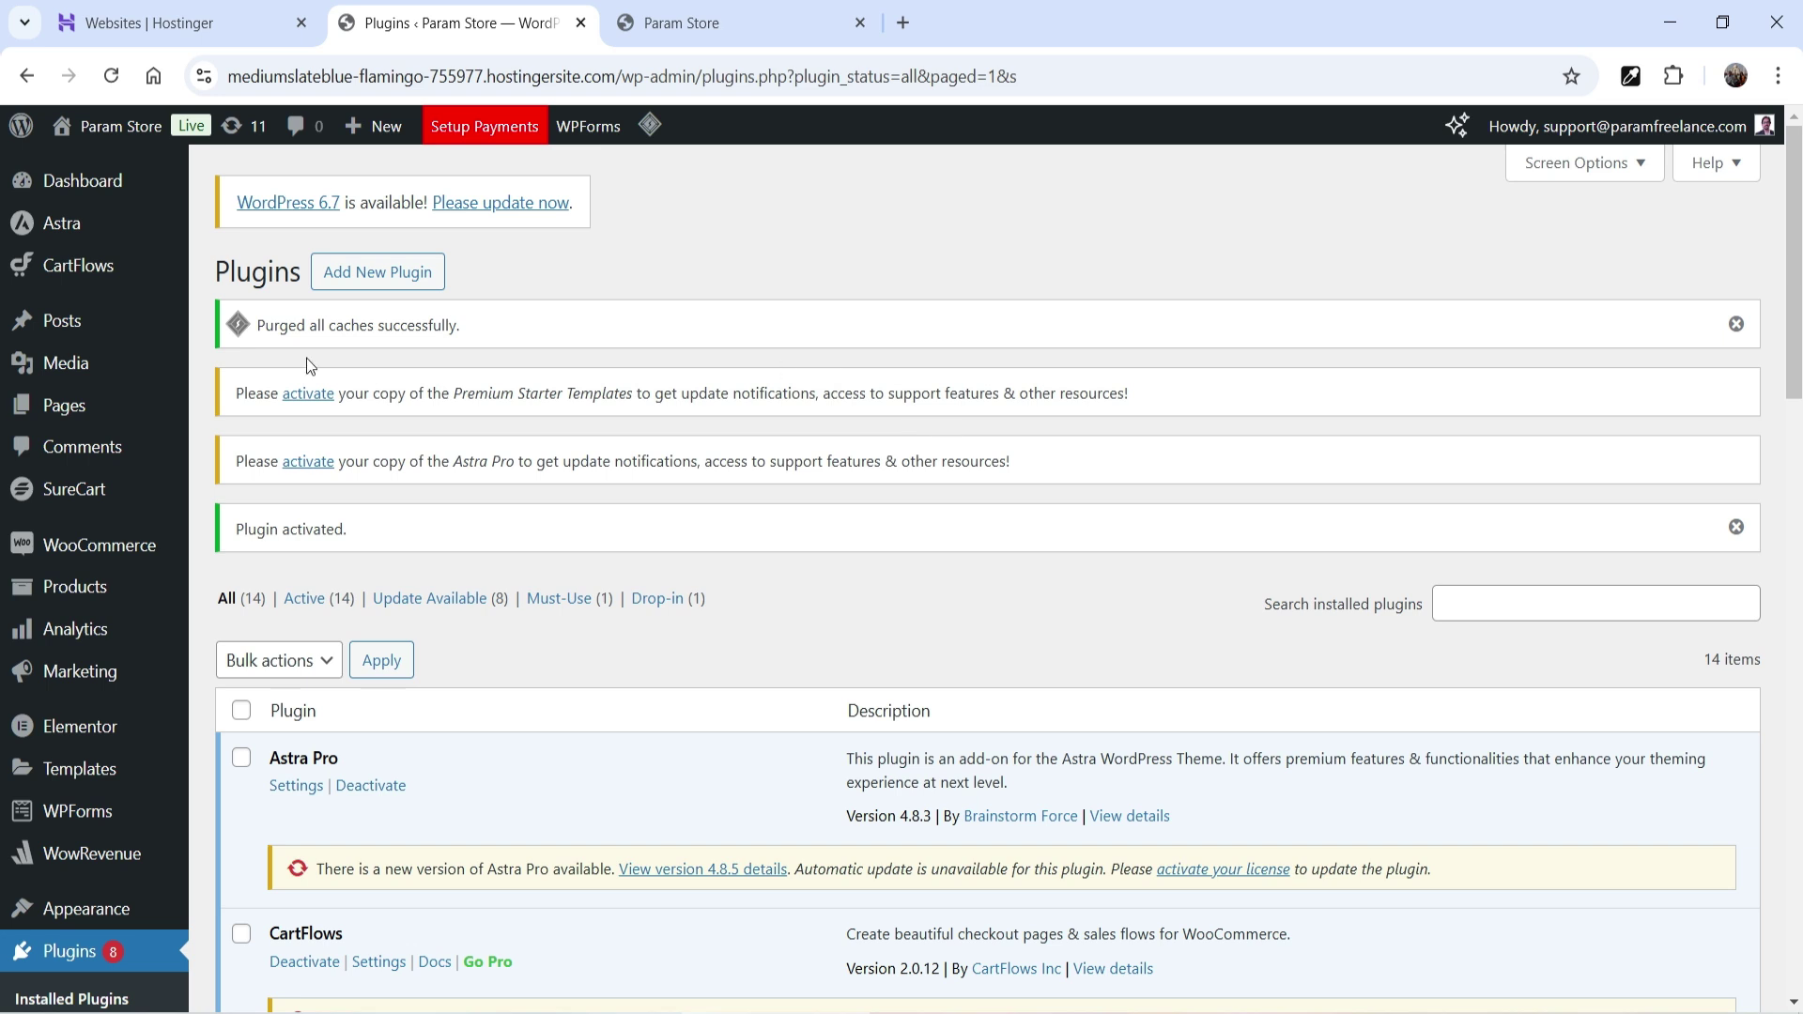
{"action": "scroll", "coordinate": [786, 366], "scroll_direction": "down", "scroll_amount": 6}
{"action": "mouse_move", "coordinate": [65, 882]}
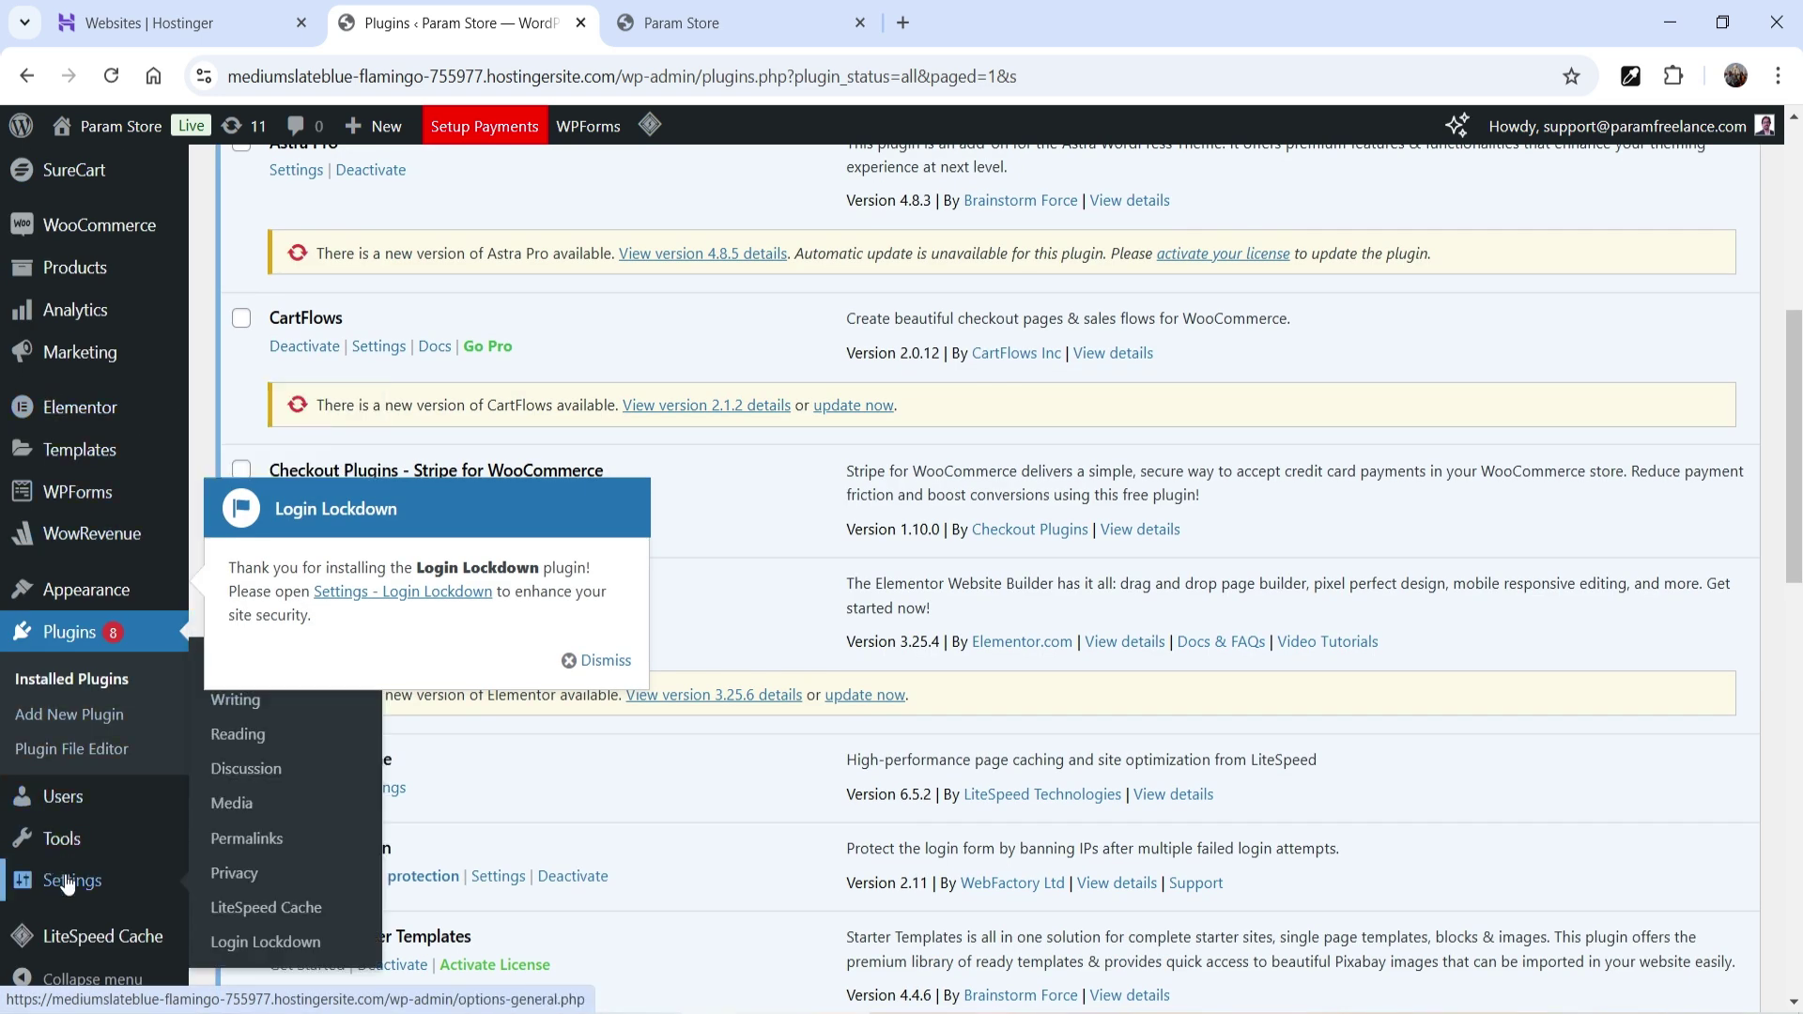
{"action": "left_click", "coordinate": [272, 952]}
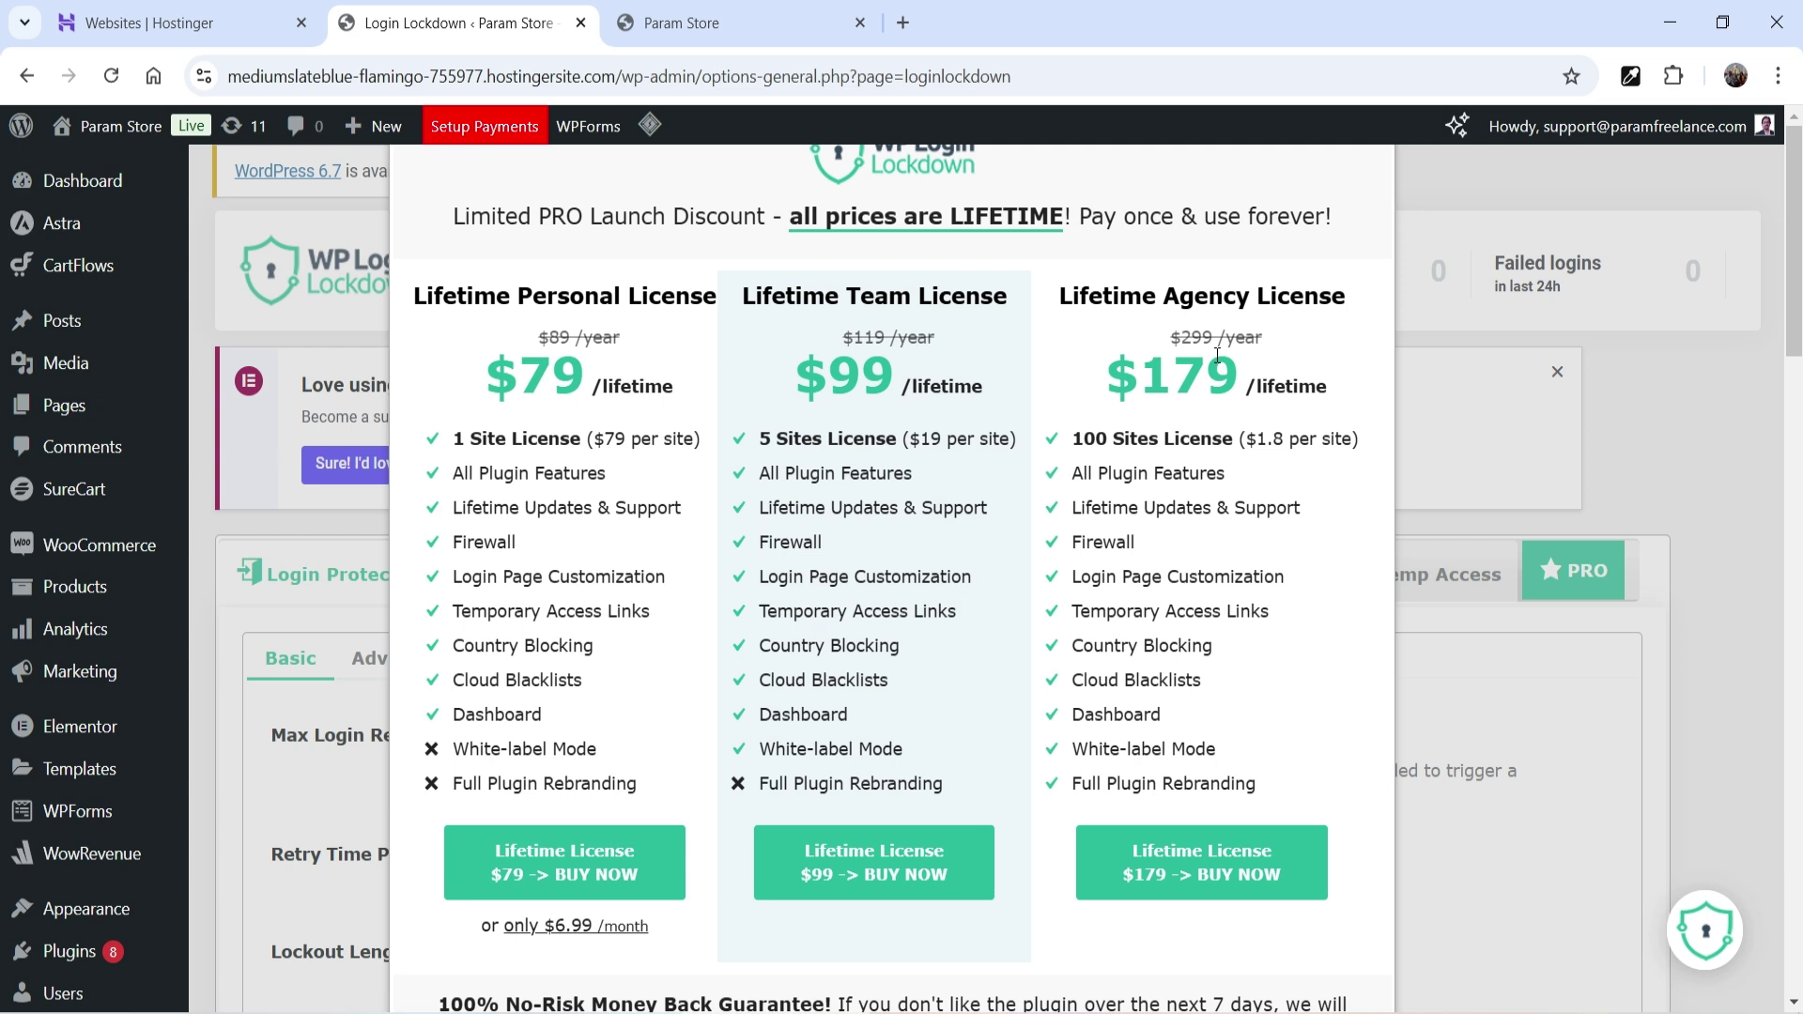
{"action": "left_click", "coordinate": [1671, 355]}
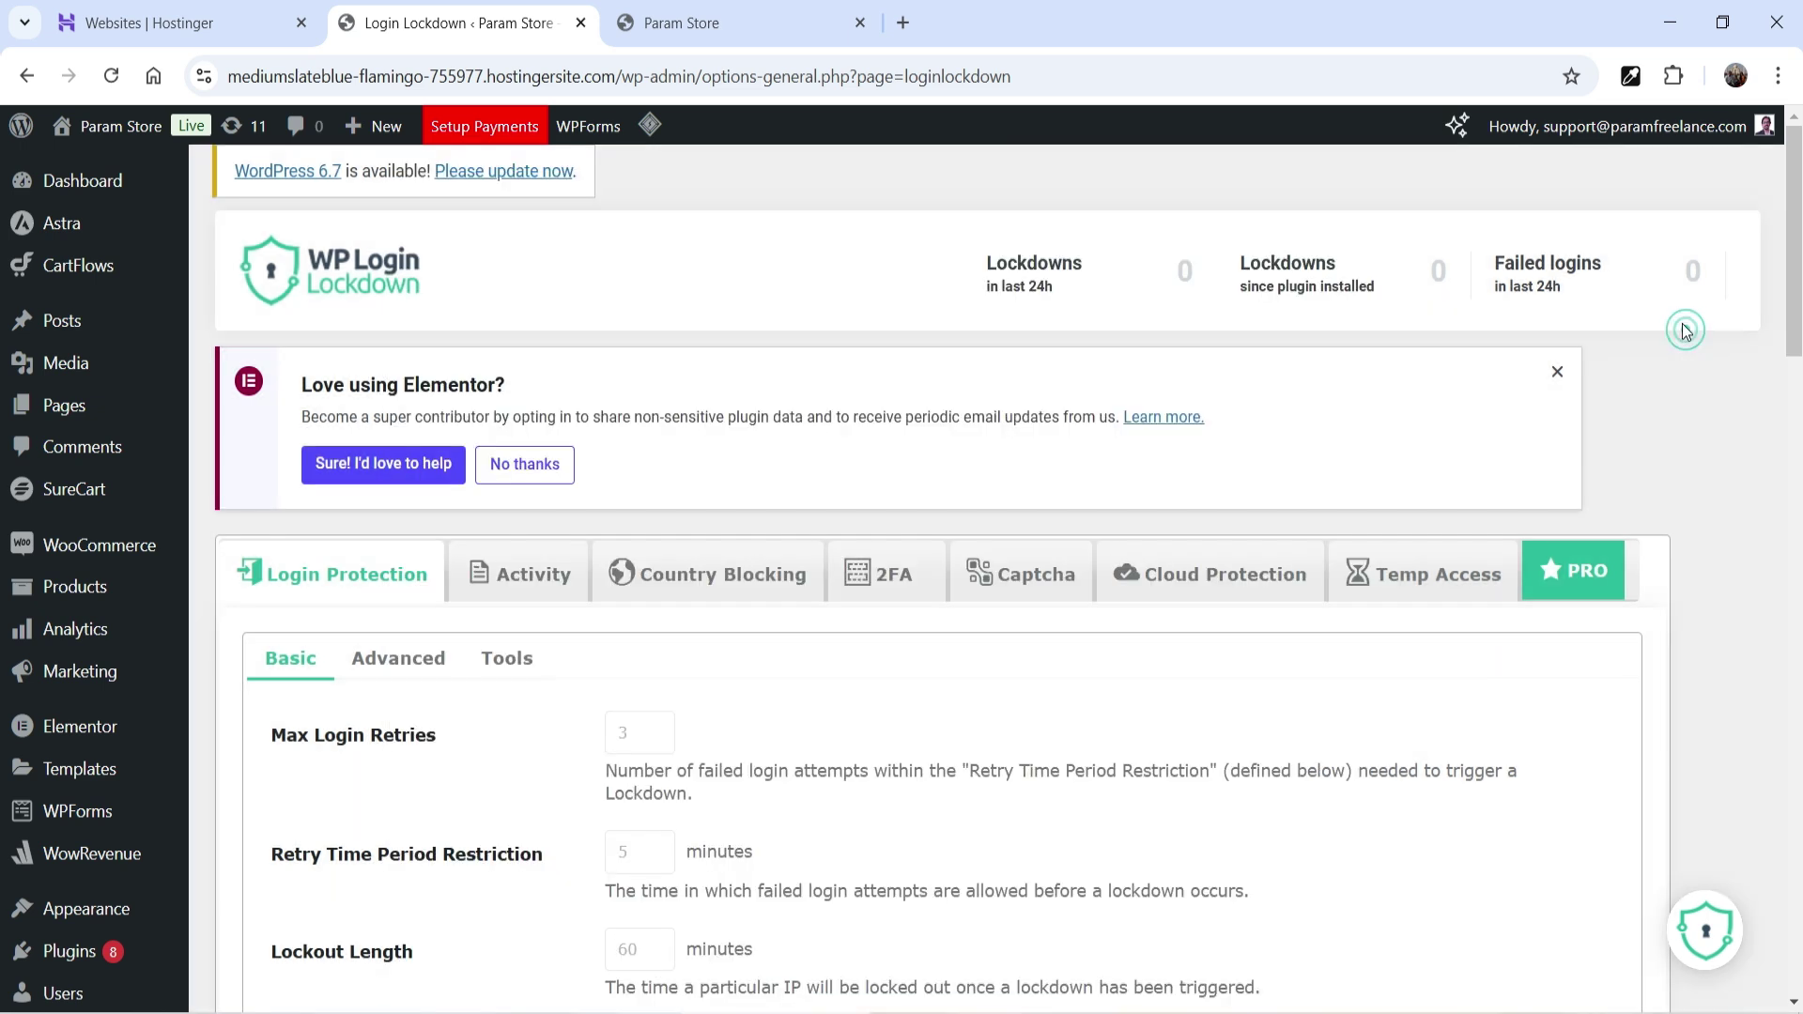
{"action": "scroll", "coordinate": [1385, 511], "scroll_direction": "down", "scroll_amount": 3}
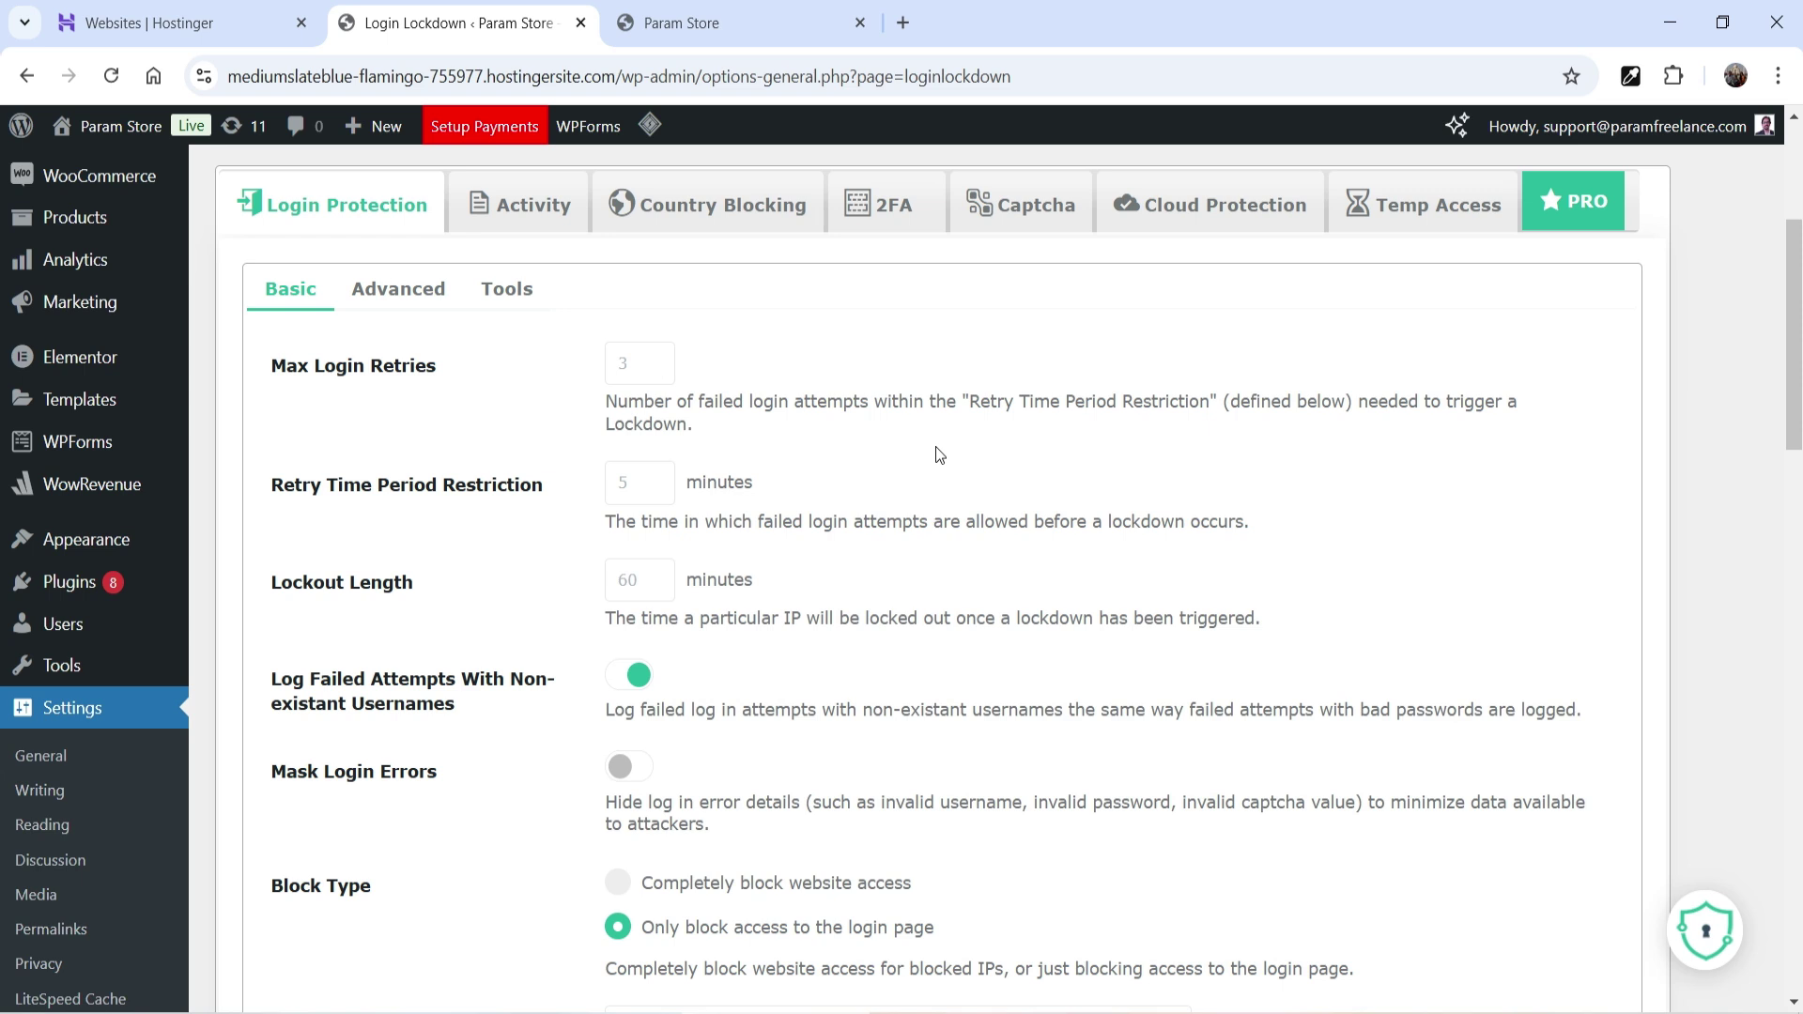
{"action": "scroll", "coordinate": [474, 482], "scroll_direction": "down", "scroll_amount": 3}
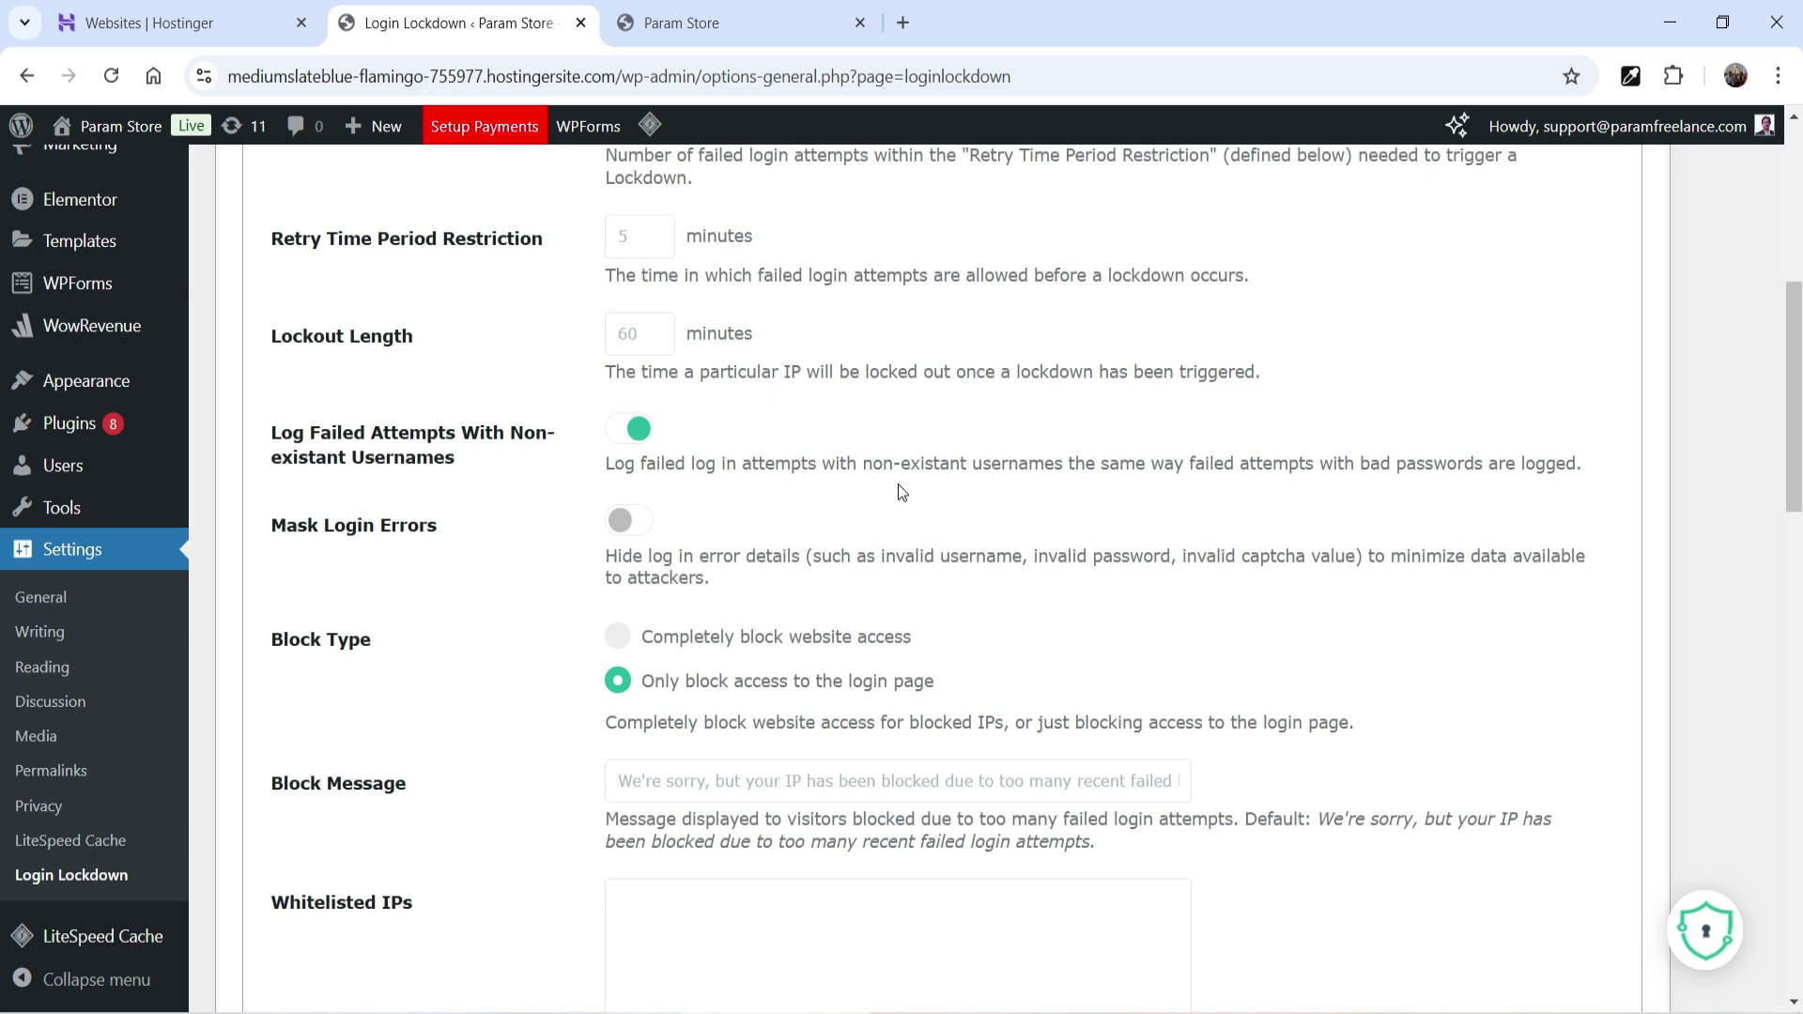
{"action": "scroll", "coordinate": [887, 486], "scroll_direction": "down", "scroll_amount": 3}
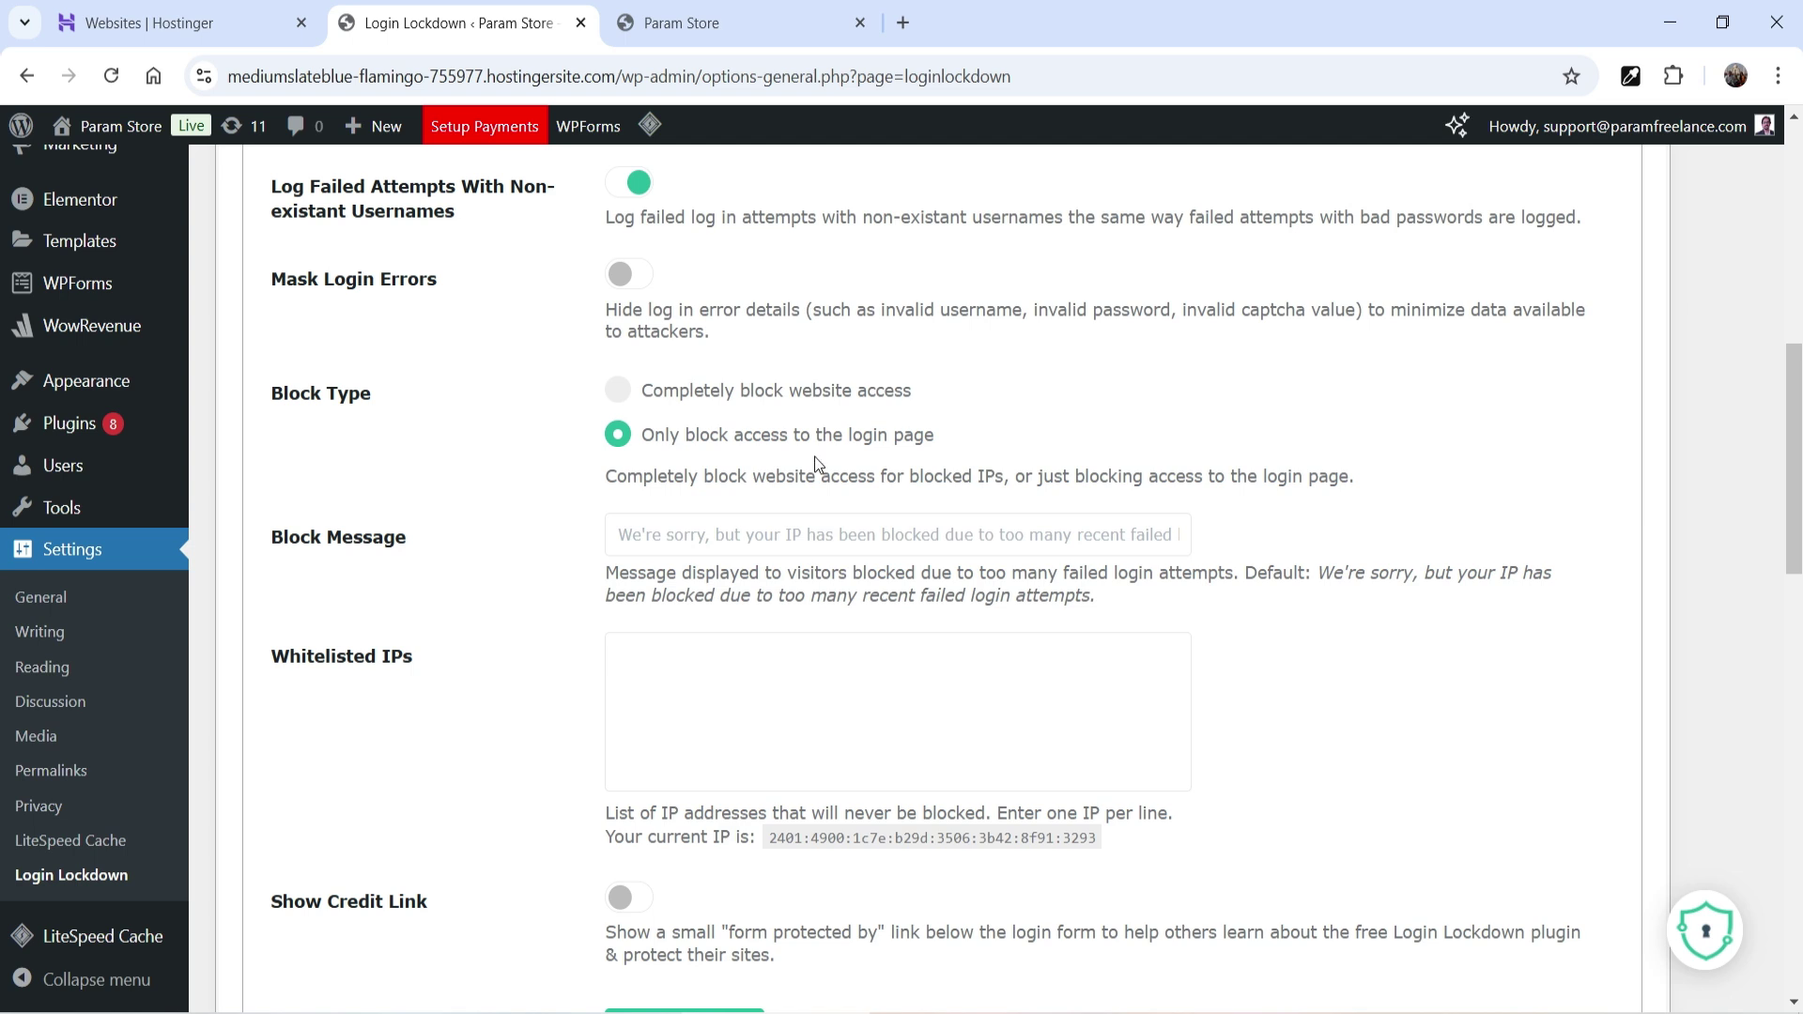
{"action": "scroll", "coordinate": [815, 457], "scroll_direction": "down", "scroll_amount": 3}
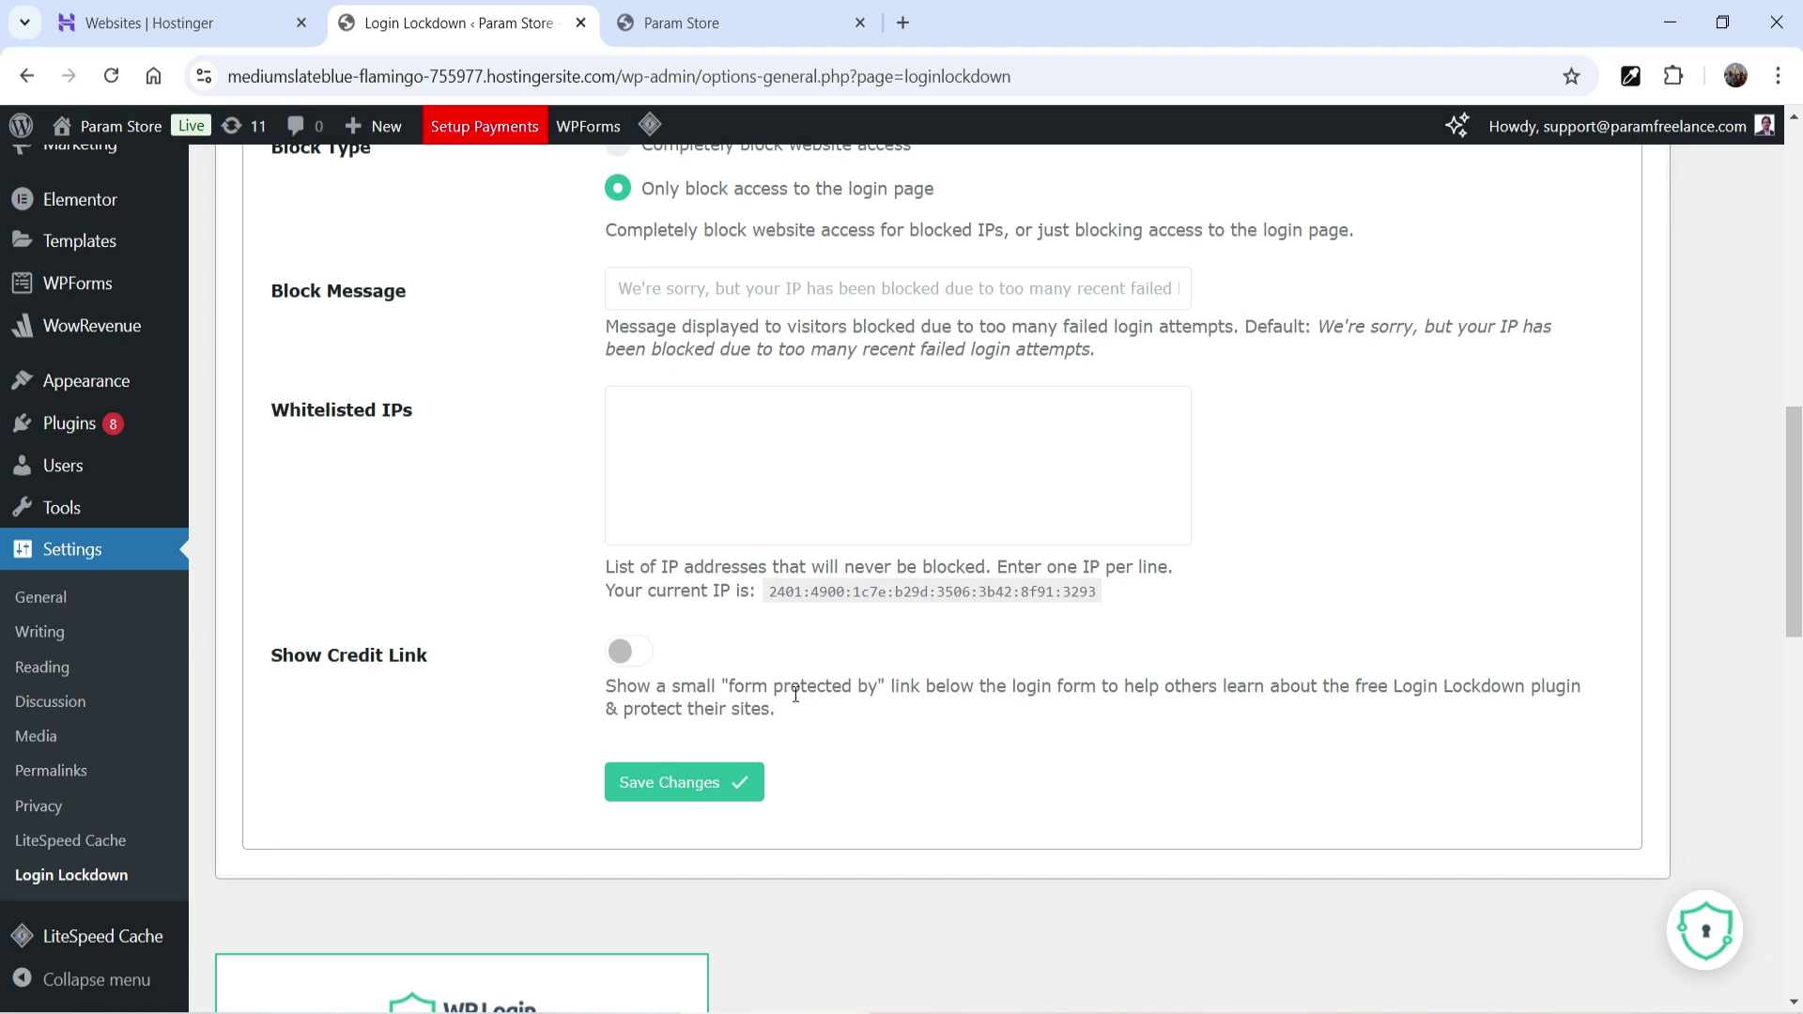
{"action": "scroll", "coordinate": [835, 543], "scroll_direction": "up", "scroll_amount": 6}
{"action": "scroll", "coordinate": [575, 927], "scroll_direction": "down", "scroll_amount": 6}
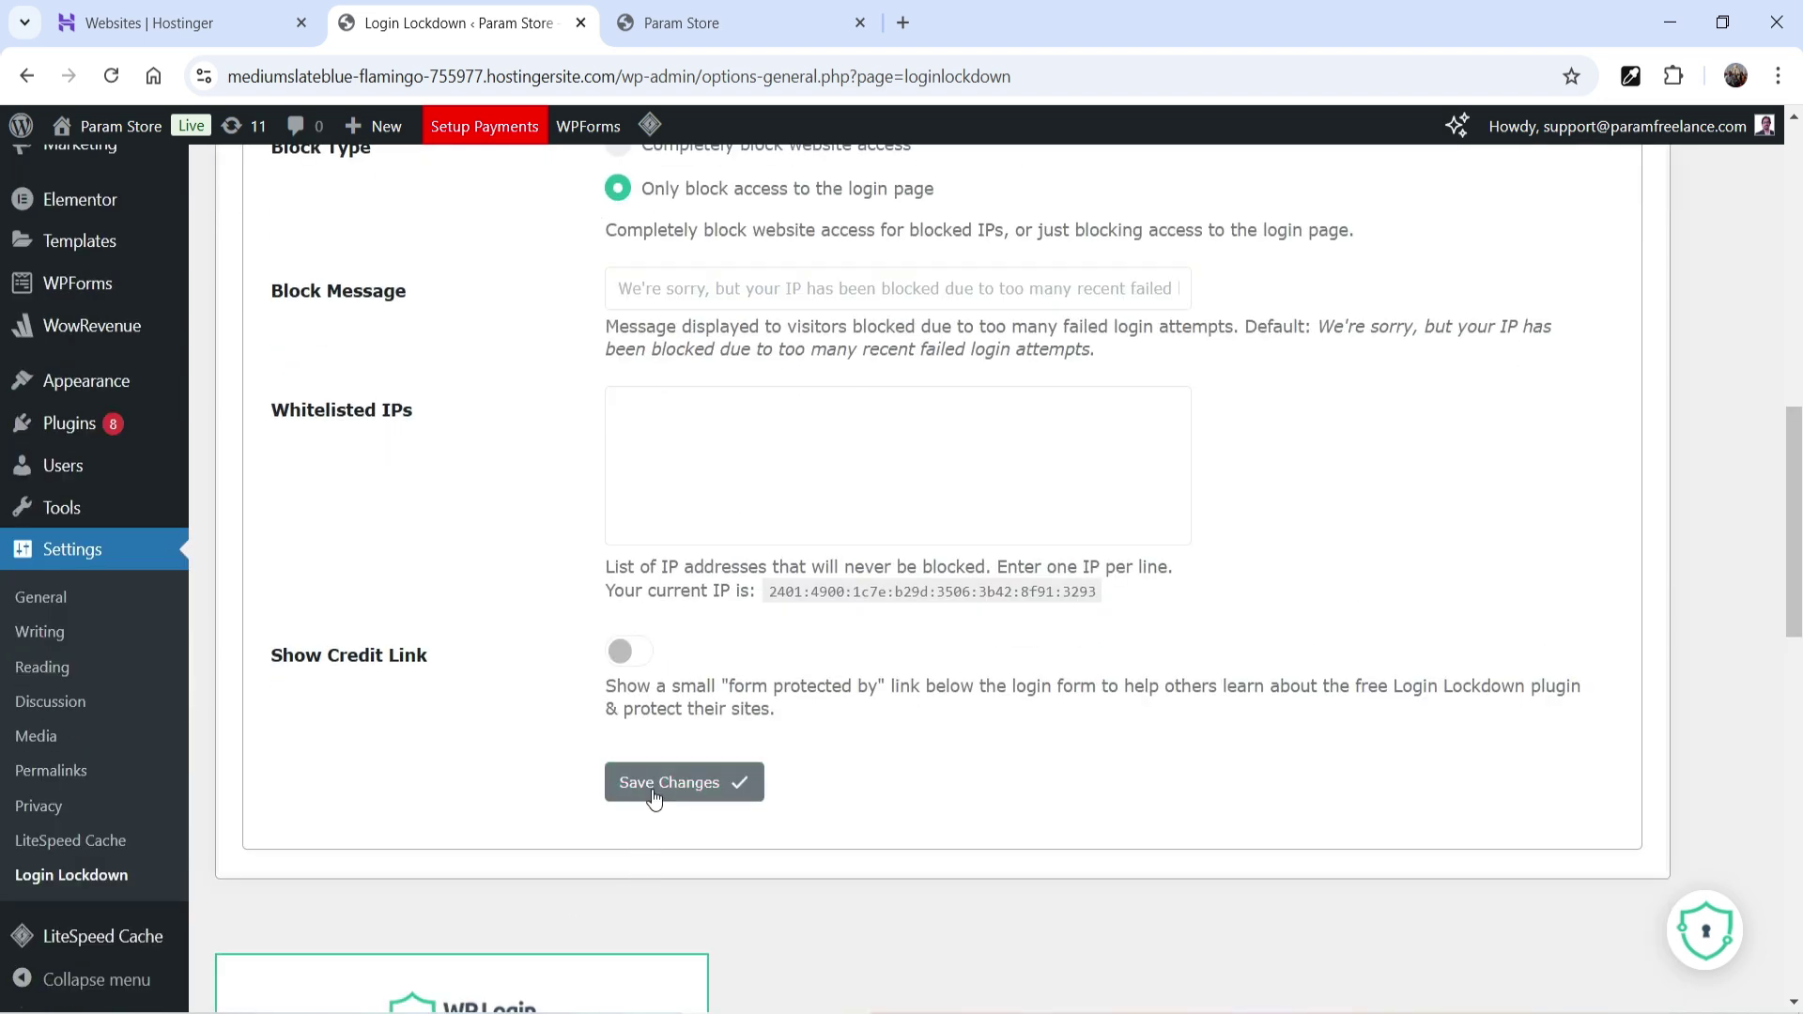
{"action": "scroll", "coordinate": [652, 797], "scroll_direction": "up", "scroll_amount": 6}
- Review the Advanced options (PRO-only, 14-day cookie lifetime), then switch to the Tools sub-tab
{"action": "left_click", "coordinate": [393, 297]}
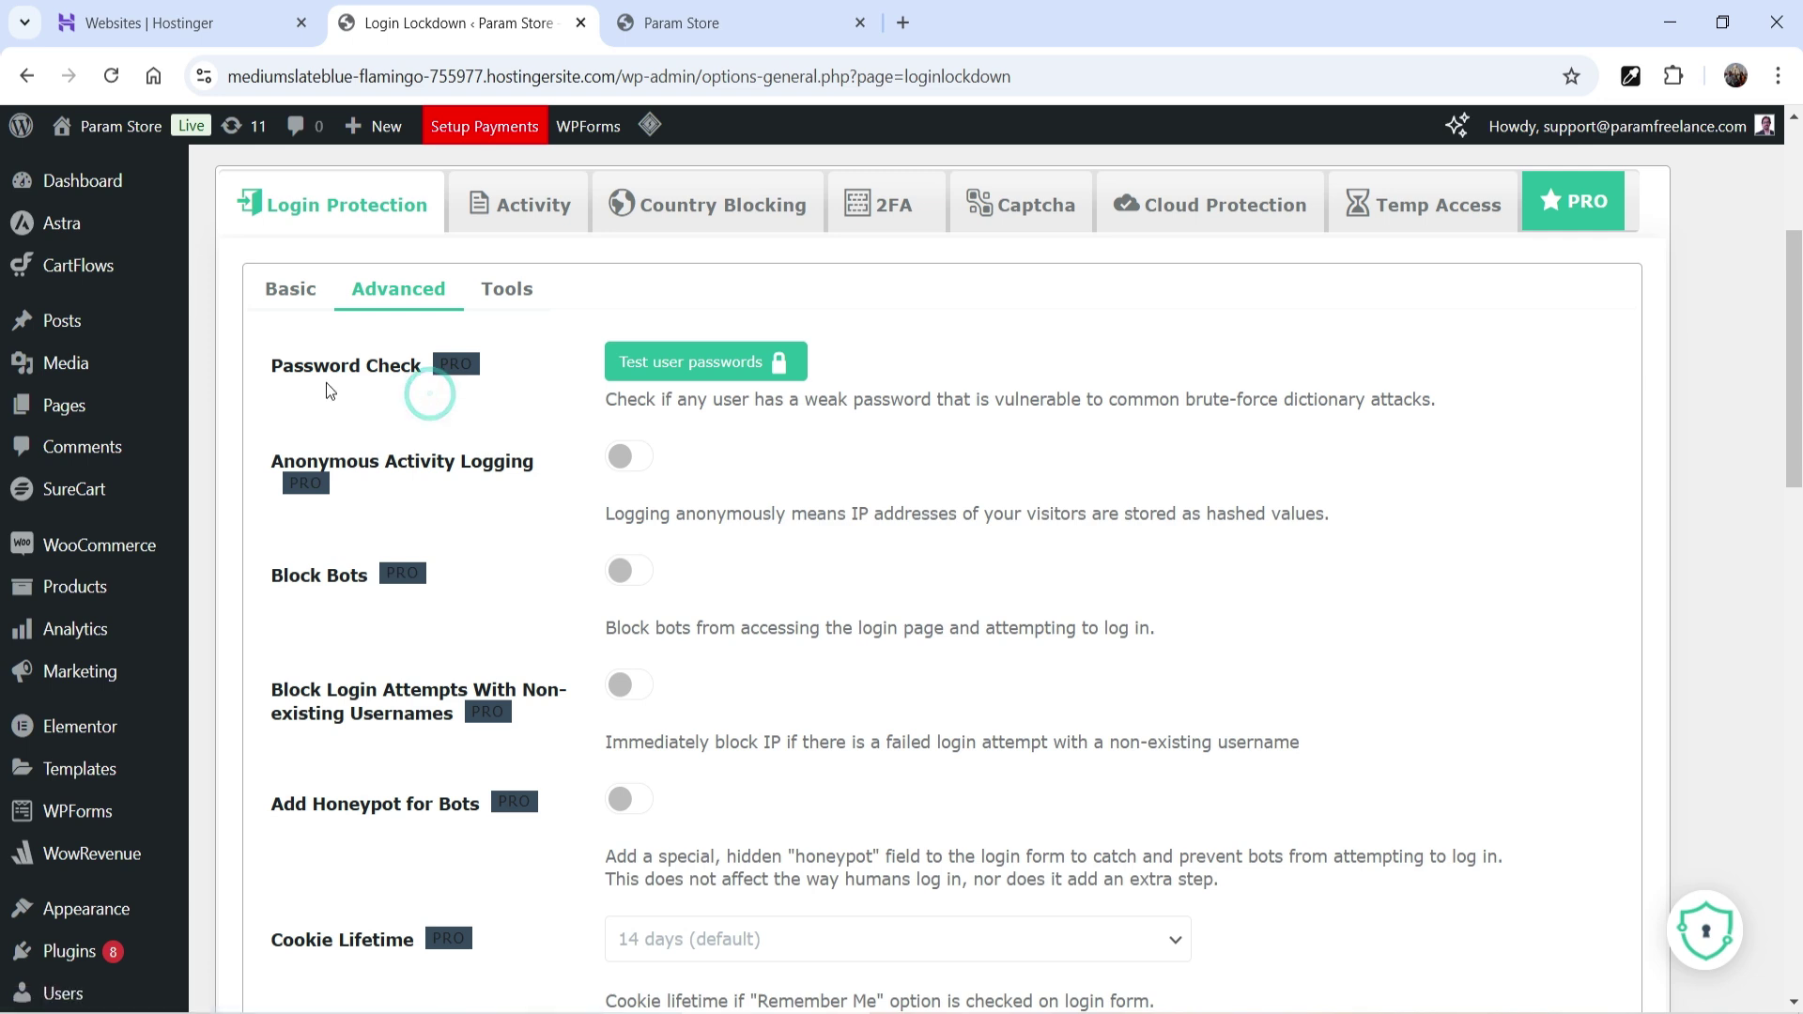
{"action": "scroll", "coordinate": [893, 679], "scroll_direction": "down", "scroll_amount": 3}
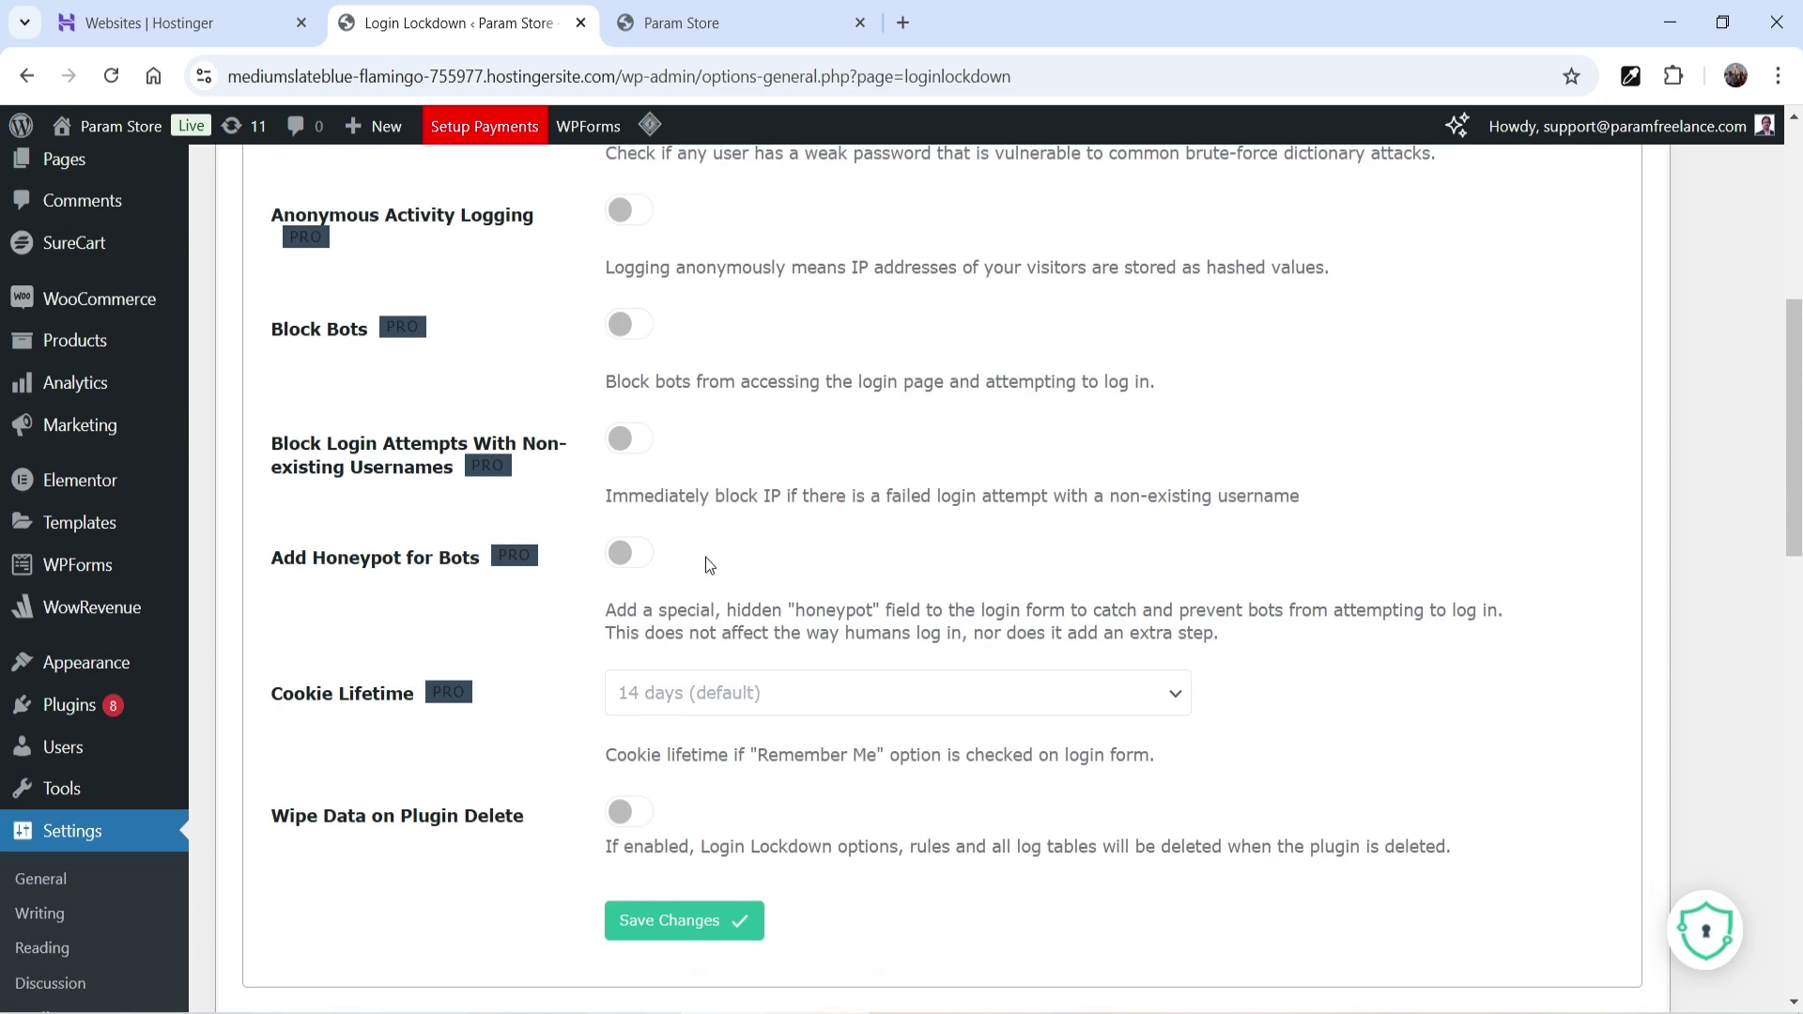
{"action": "scroll", "coordinate": [729, 561], "scroll_direction": "up", "scroll_amount": 3}
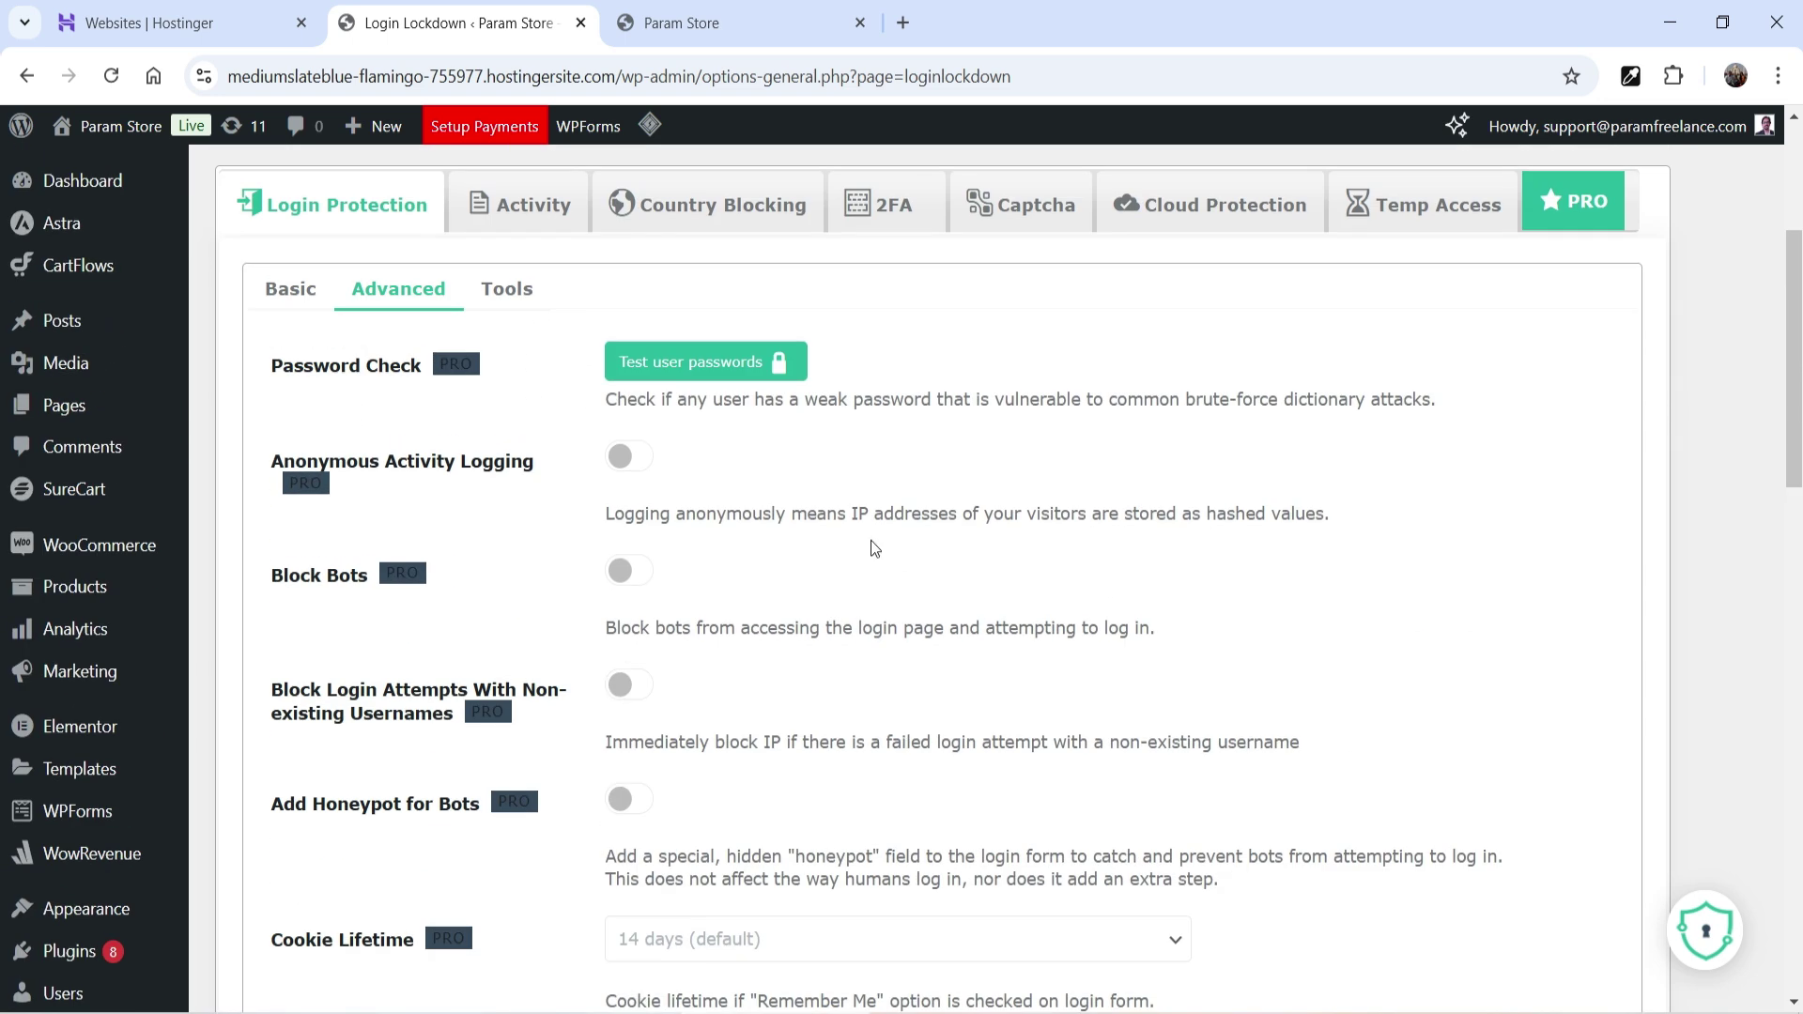
{"action": "scroll", "coordinate": [873, 547], "scroll_direction": "up", "scroll_amount": 3}
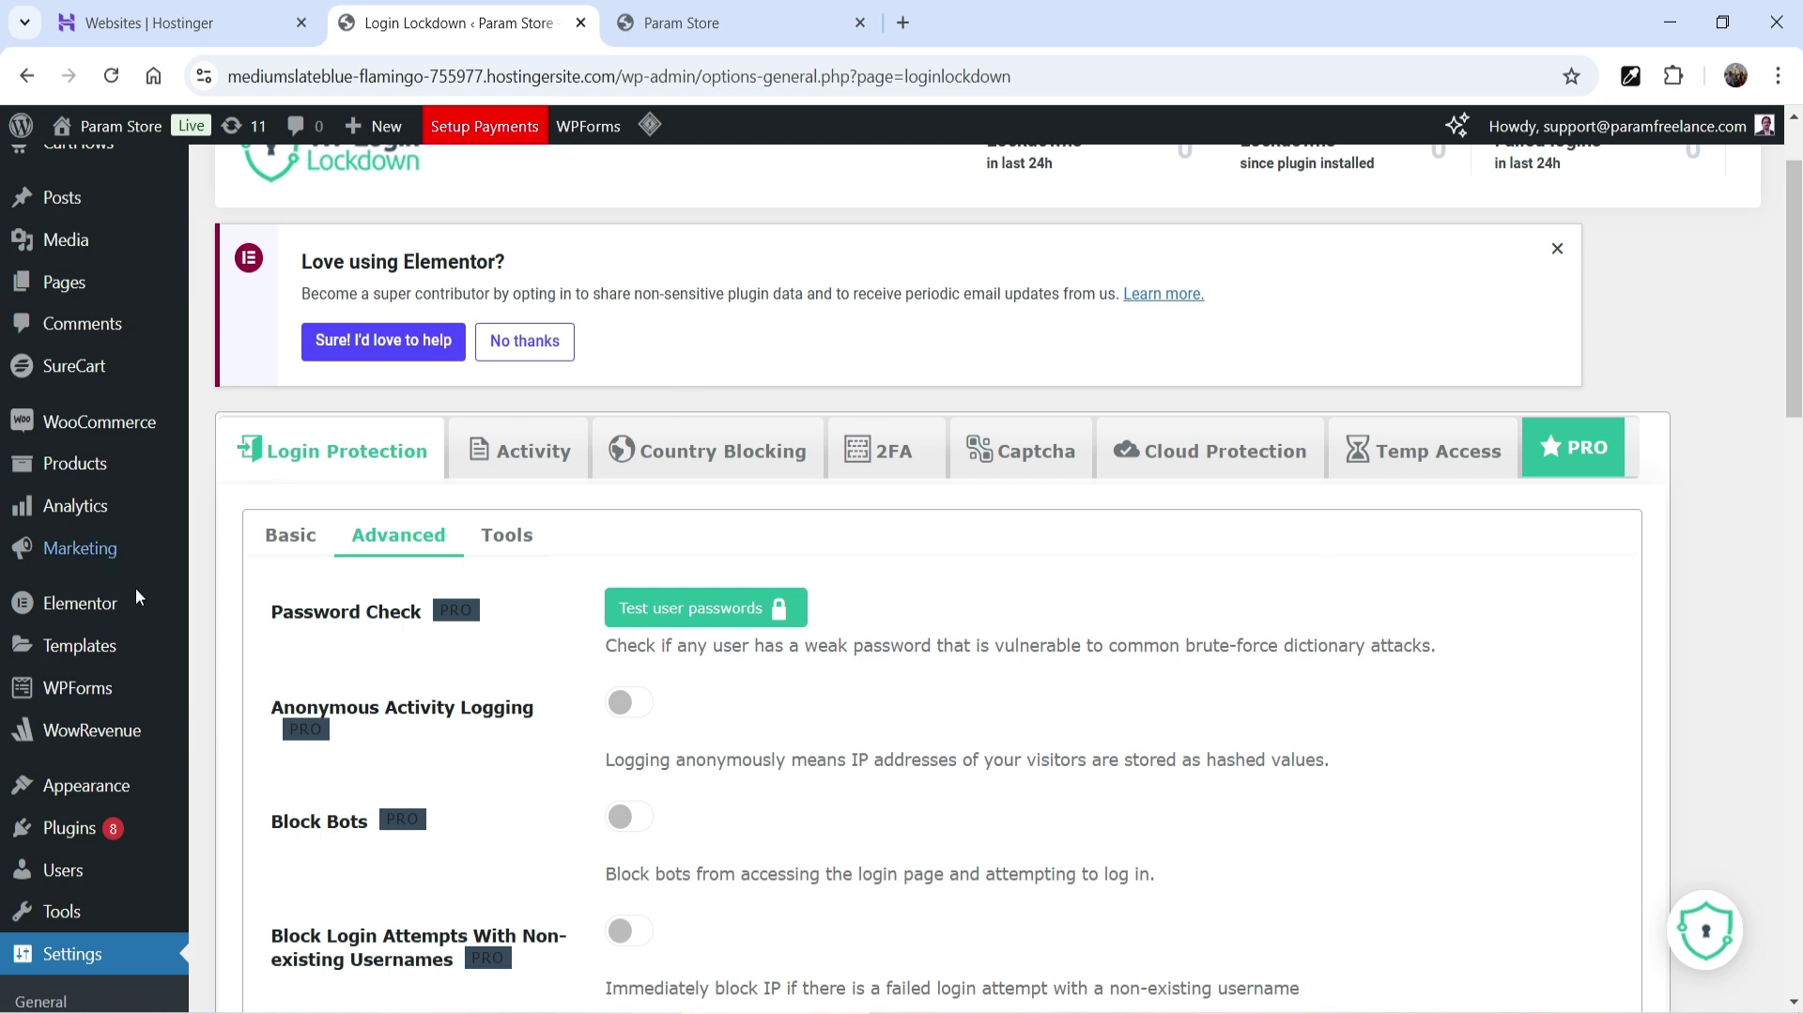
{"action": "left_click", "coordinate": [507, 534]}
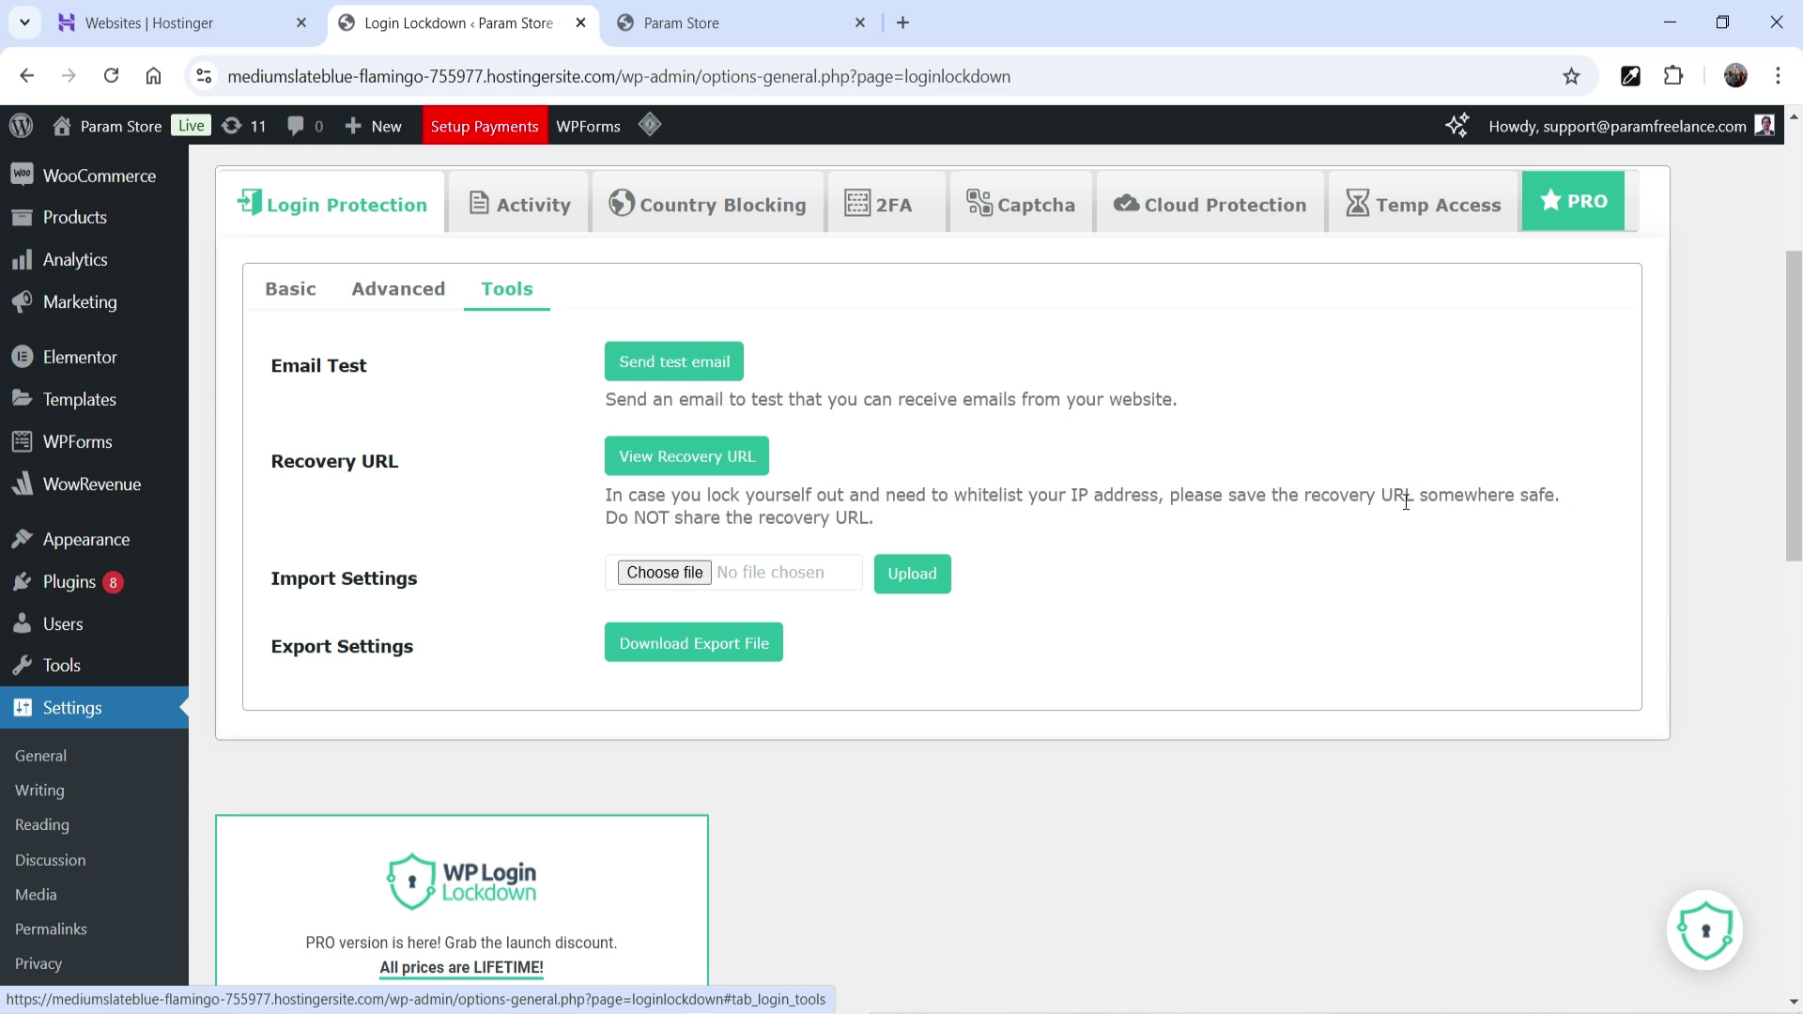
- View and dismiss the recovery URL, then open the empty Lockdowns activity log
{"action": "left_click", "coordinate": [692, 469]}
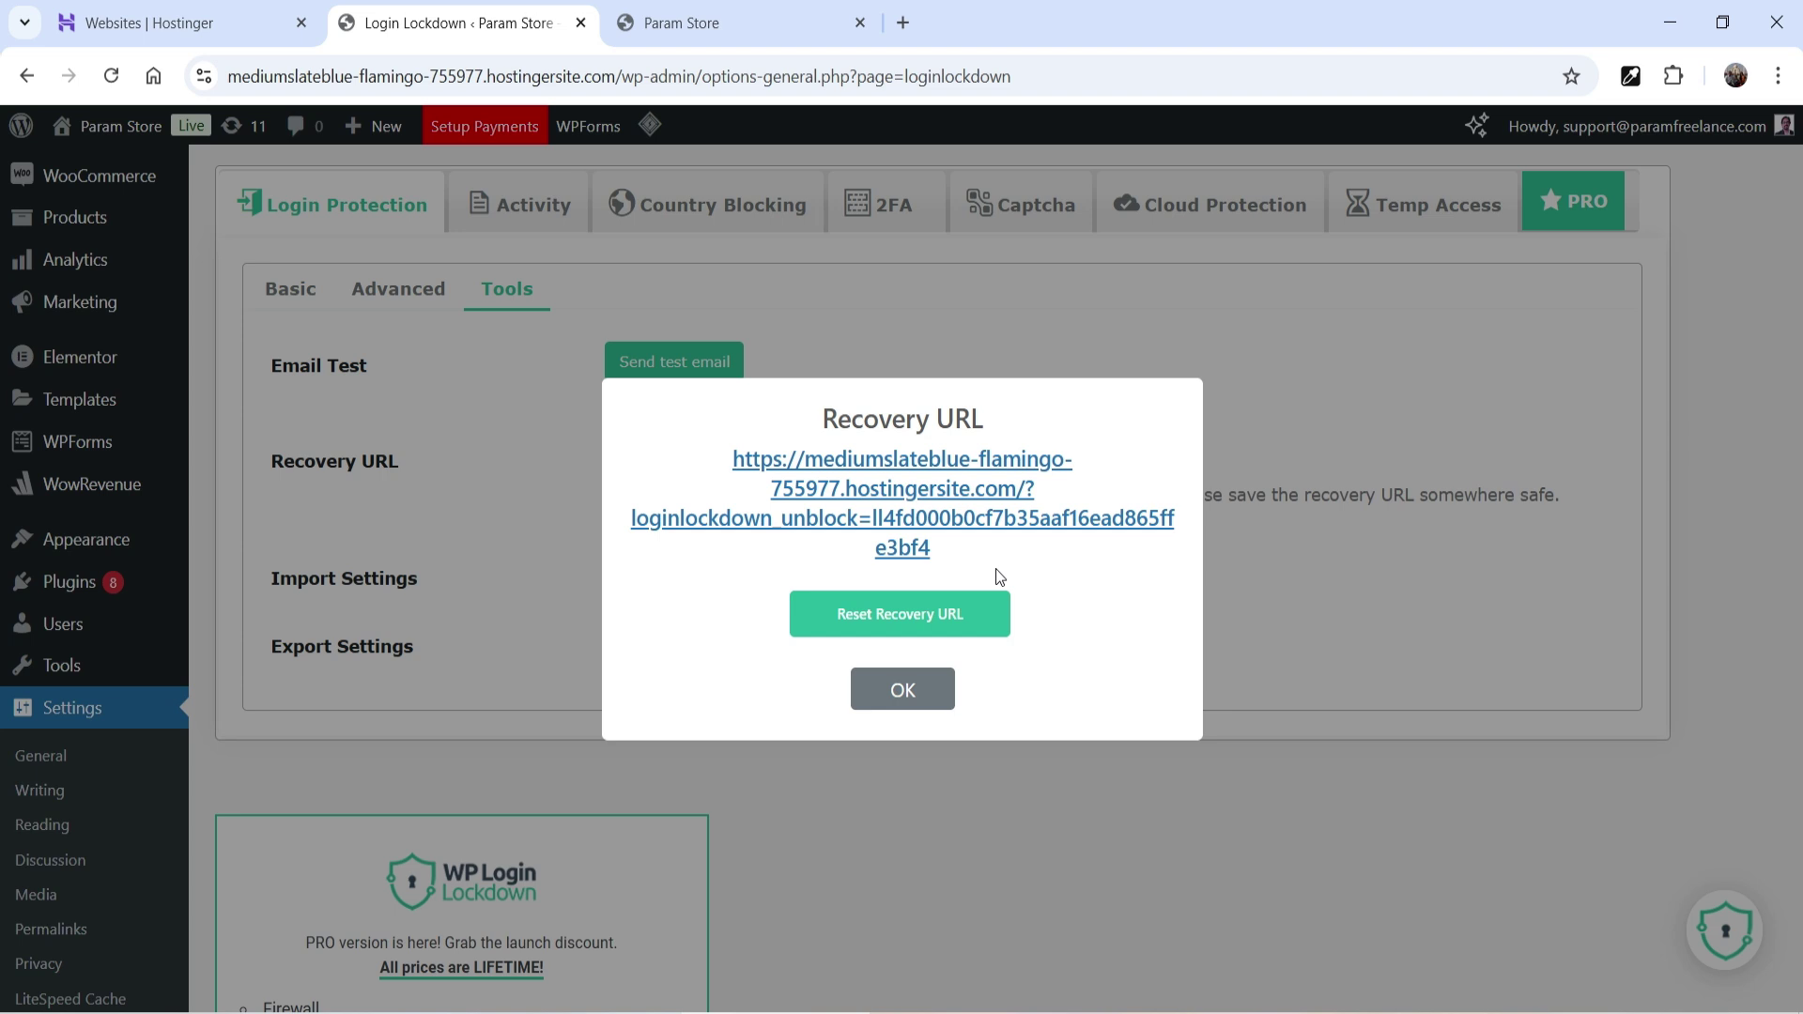
{"action": "left_click", "coordinate": [360, 603]}
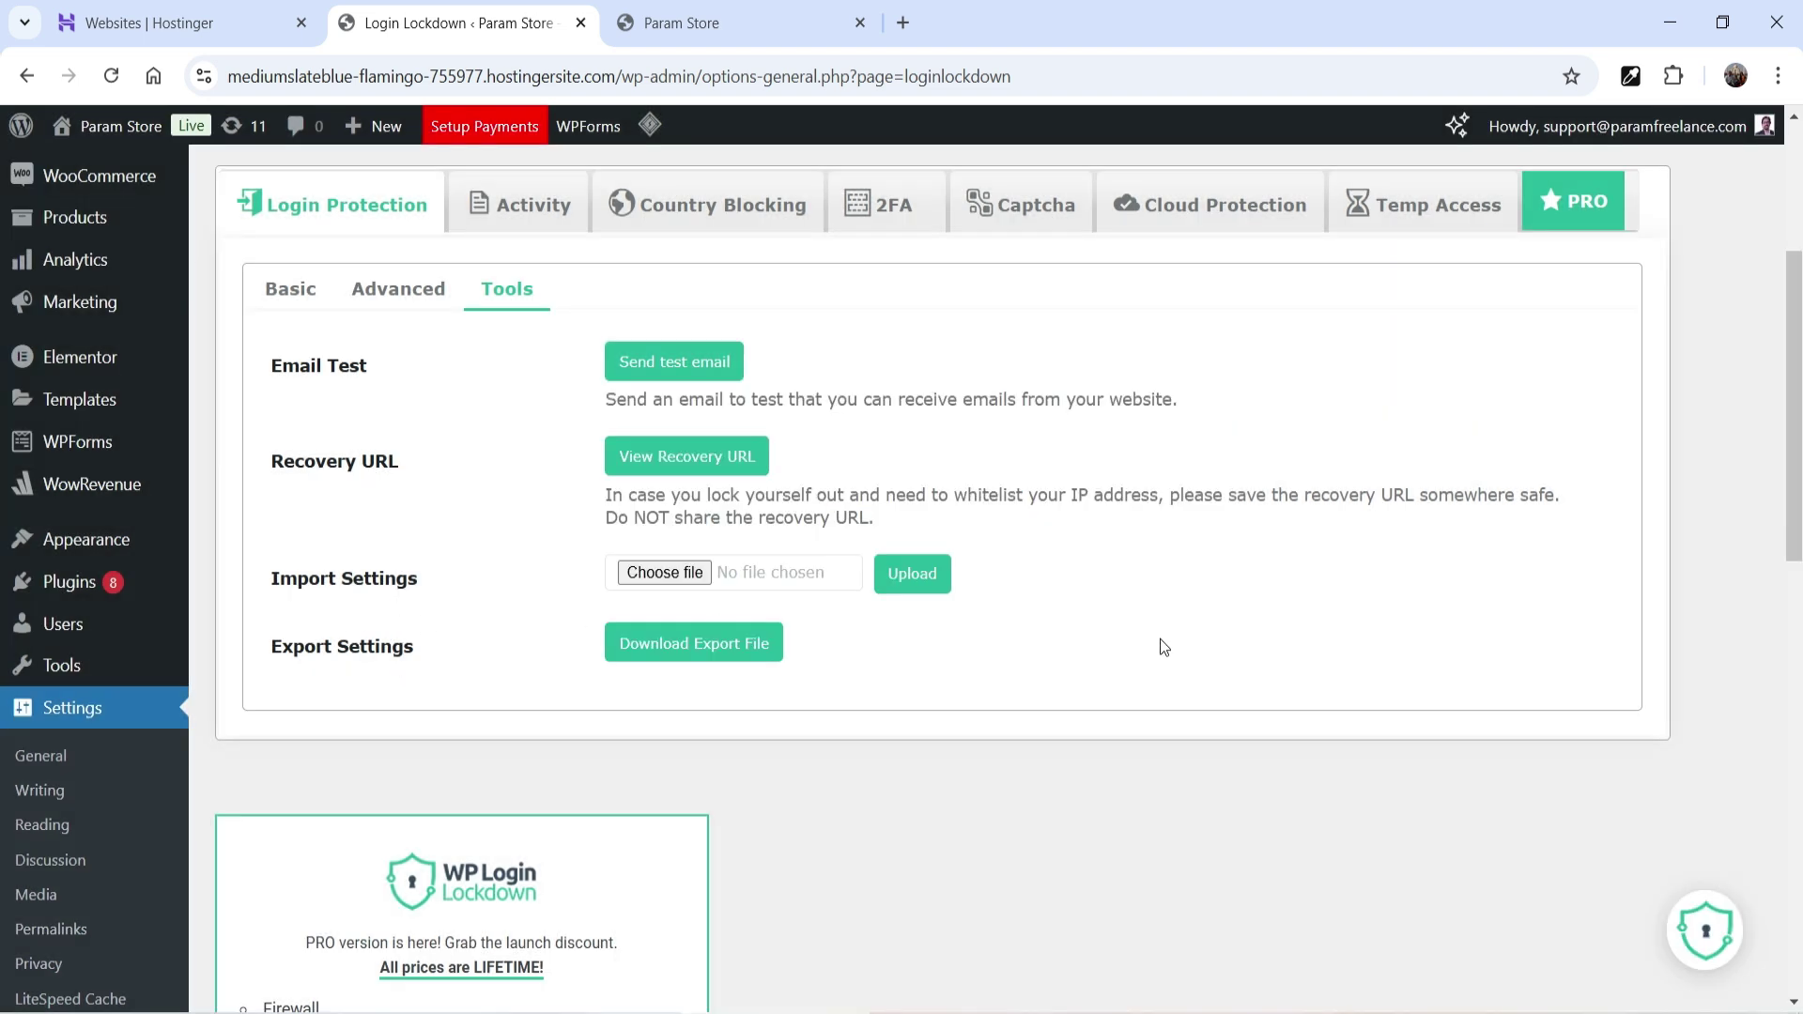
{"action": "left_click", "coordinate": [526, 208]}
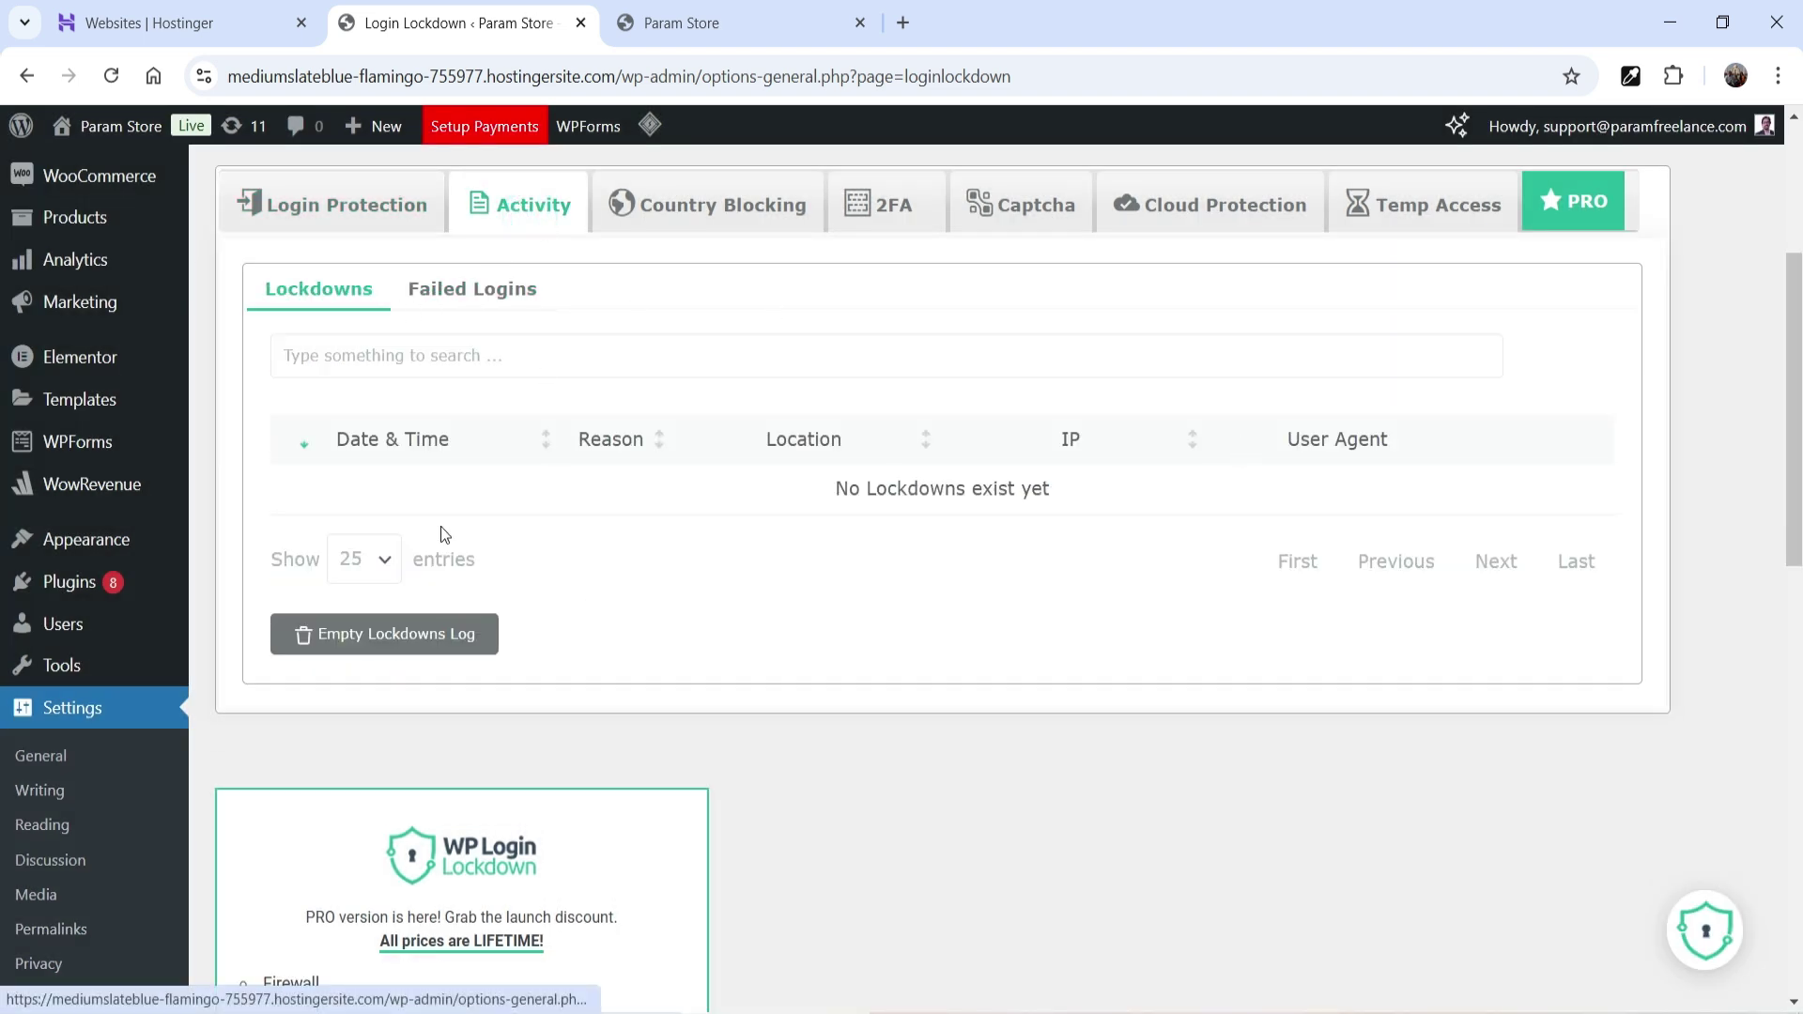
- Browse the Failed Logins and Lockdowns logs, then open Country Blocking settings
{"action": "left_click", "coordinate": [481, 318]}
{"action": "left_click", "coordinate": [324, 290]}
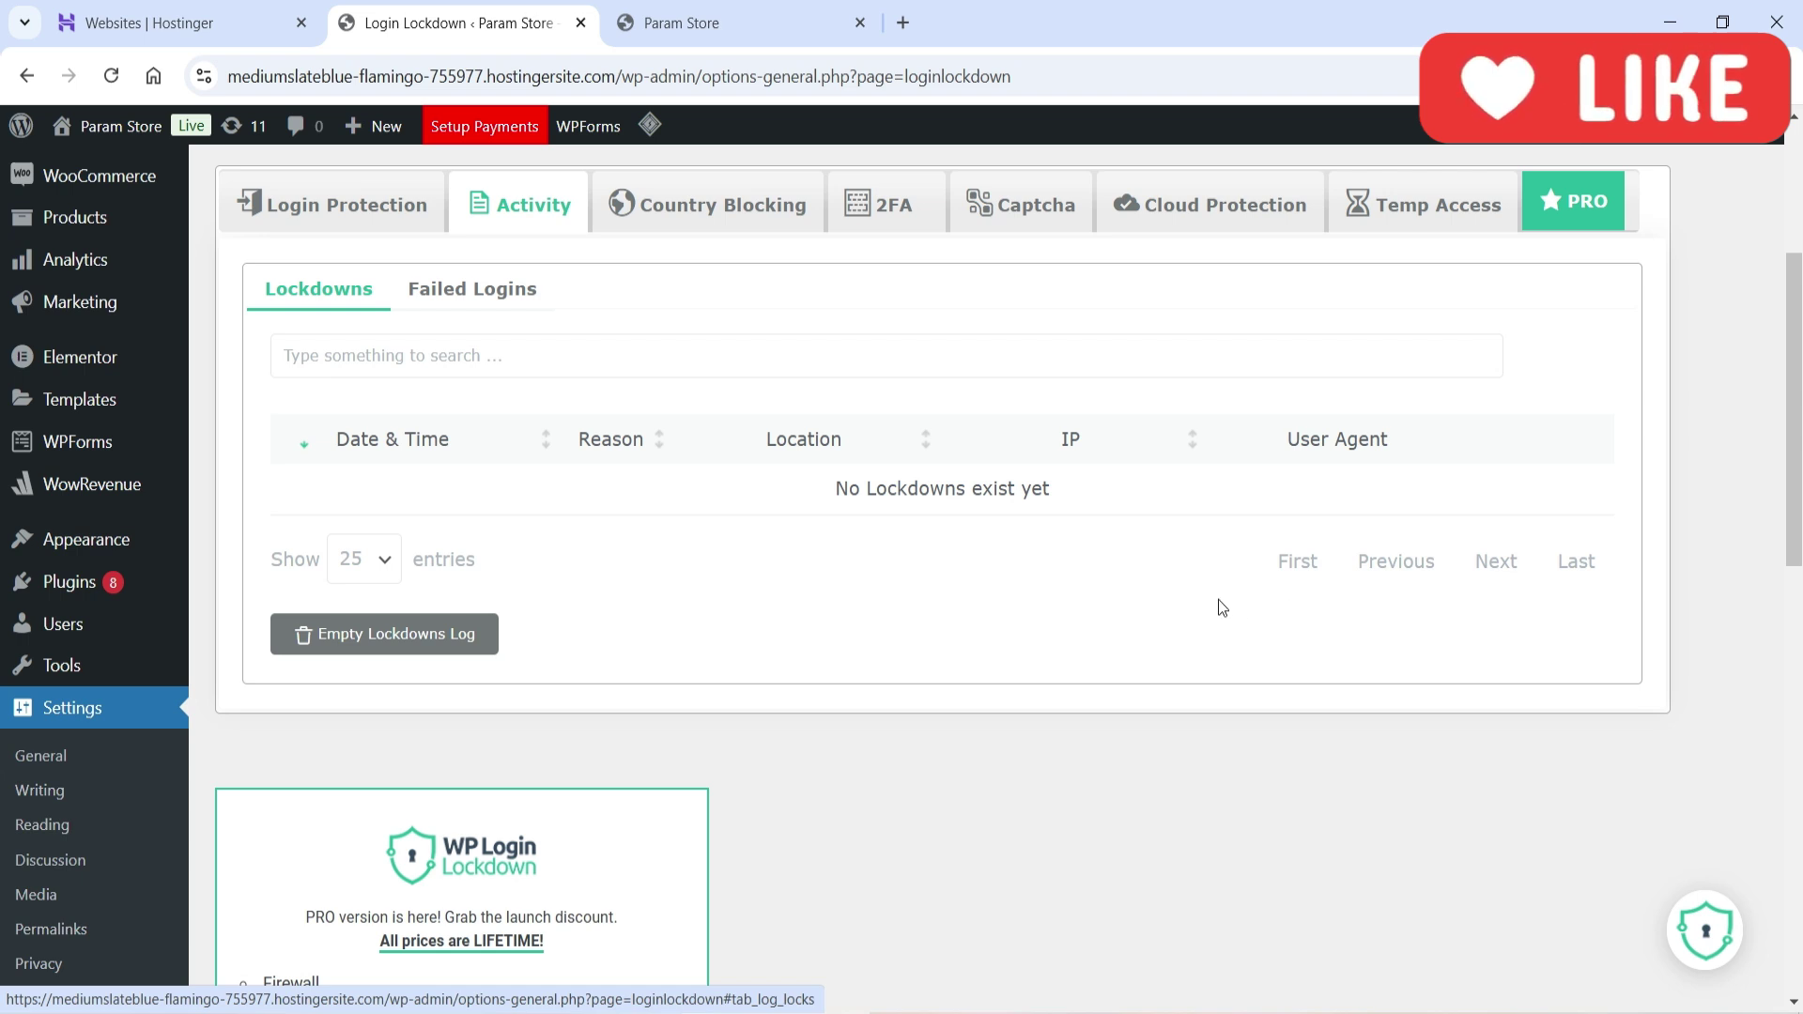
{"action": "left_click", "coordinate": [731, 212]}
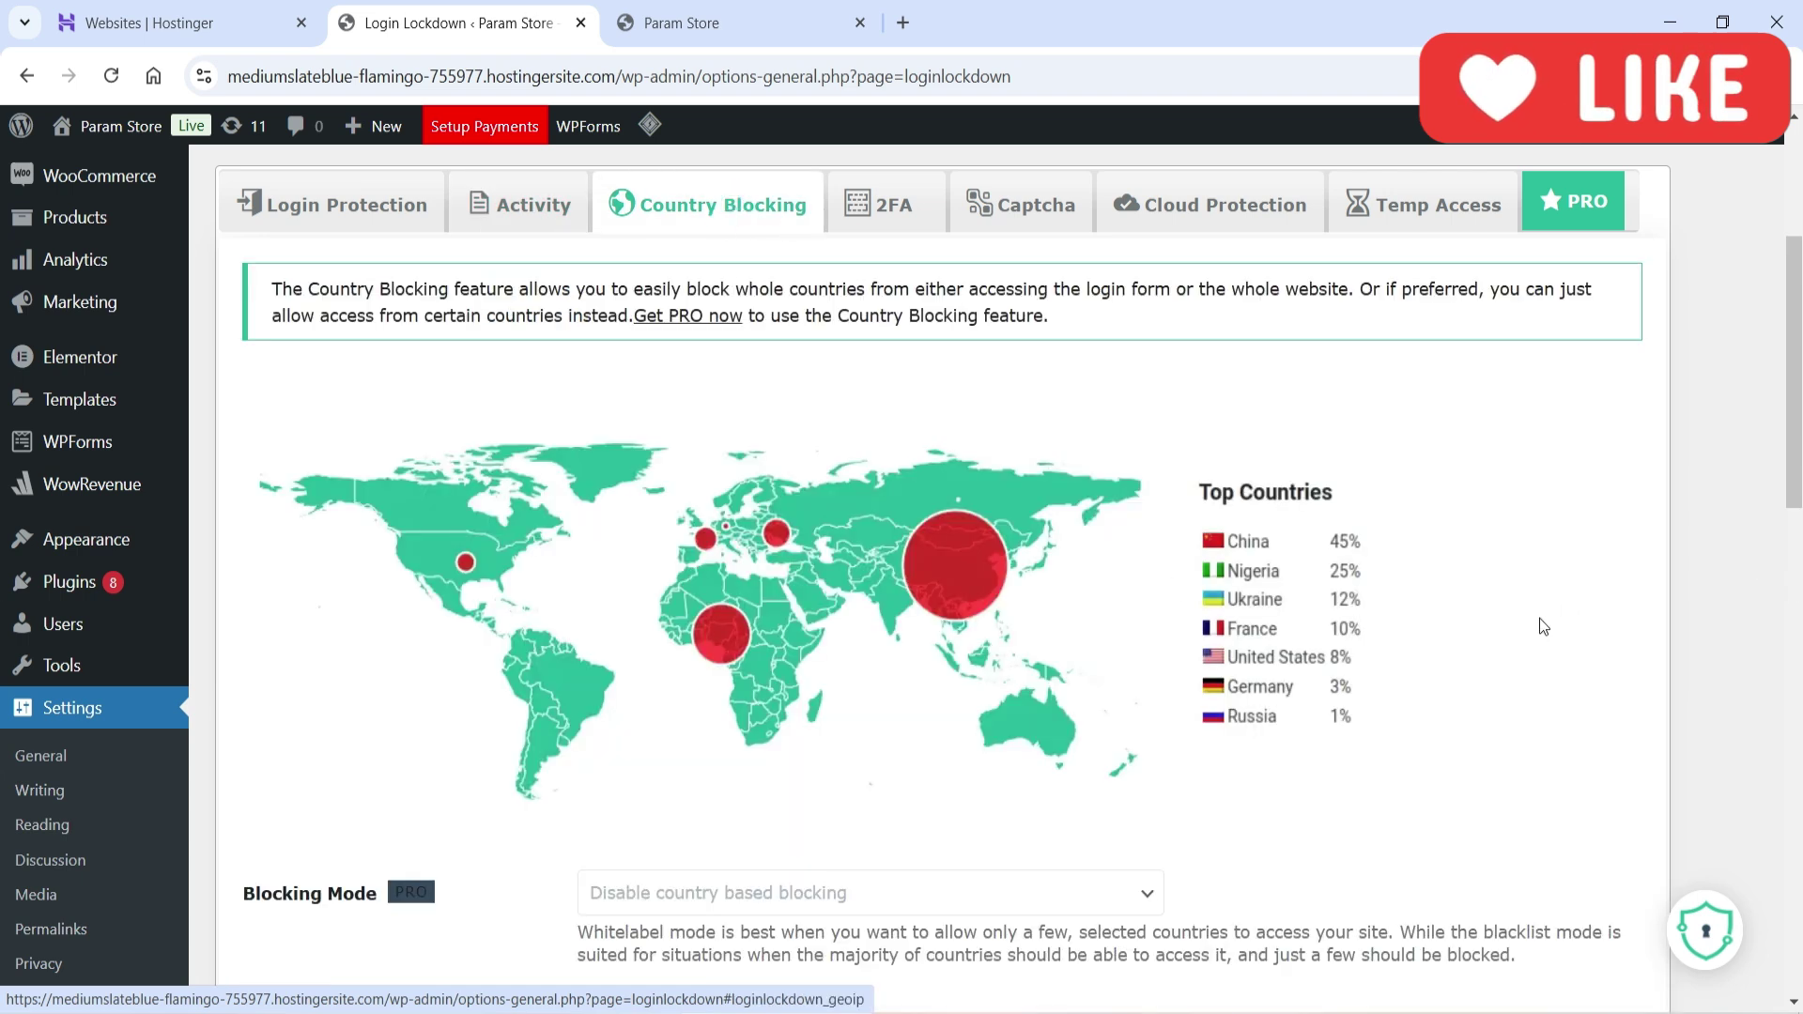
{"action": "scroll", "coordinate": [1680, 539], "scroll_direction": "down", "scroll_amount": 3}
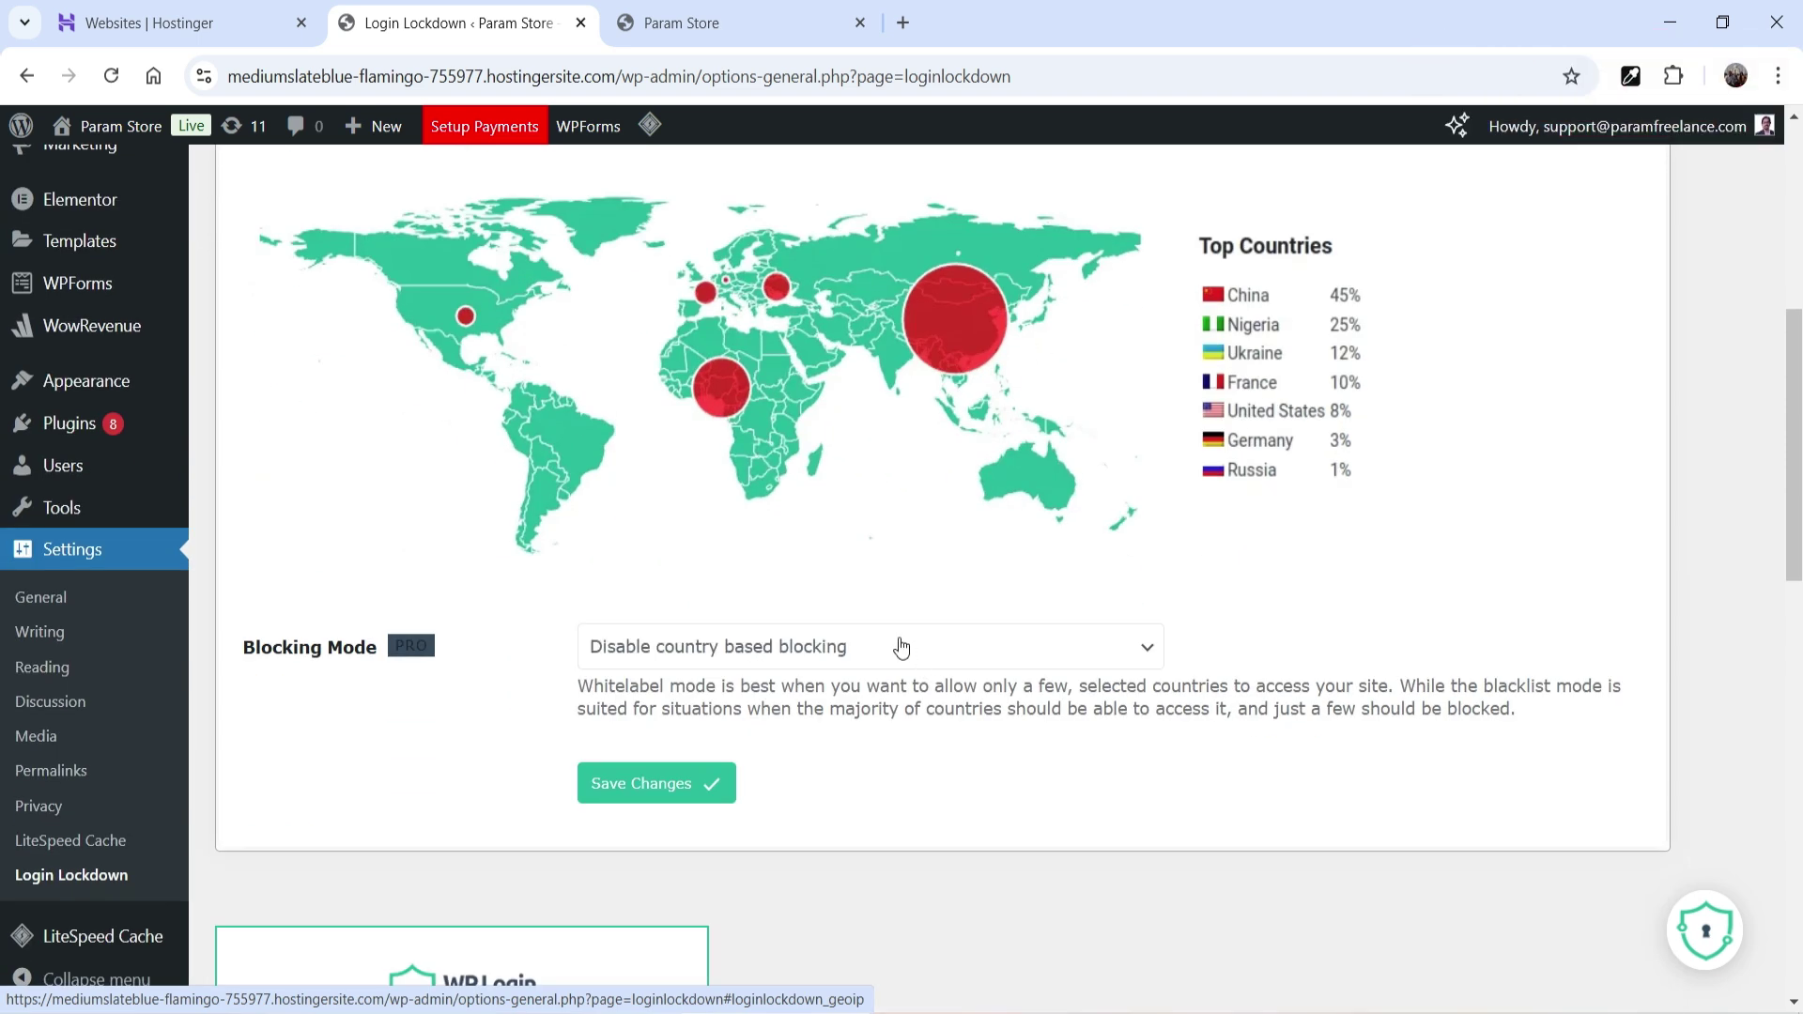
- Check the Country Blocking mode choices without changing them, then switch to 2FA
{"action": "left_click", "coordinate": [898, 644]}
{"action": "left_click", "coordinate": [1267, 629]}
{"action": "scroll", "coordinate": [1261, 640], "scroll_direction": "up", "scroll_amount": 5}
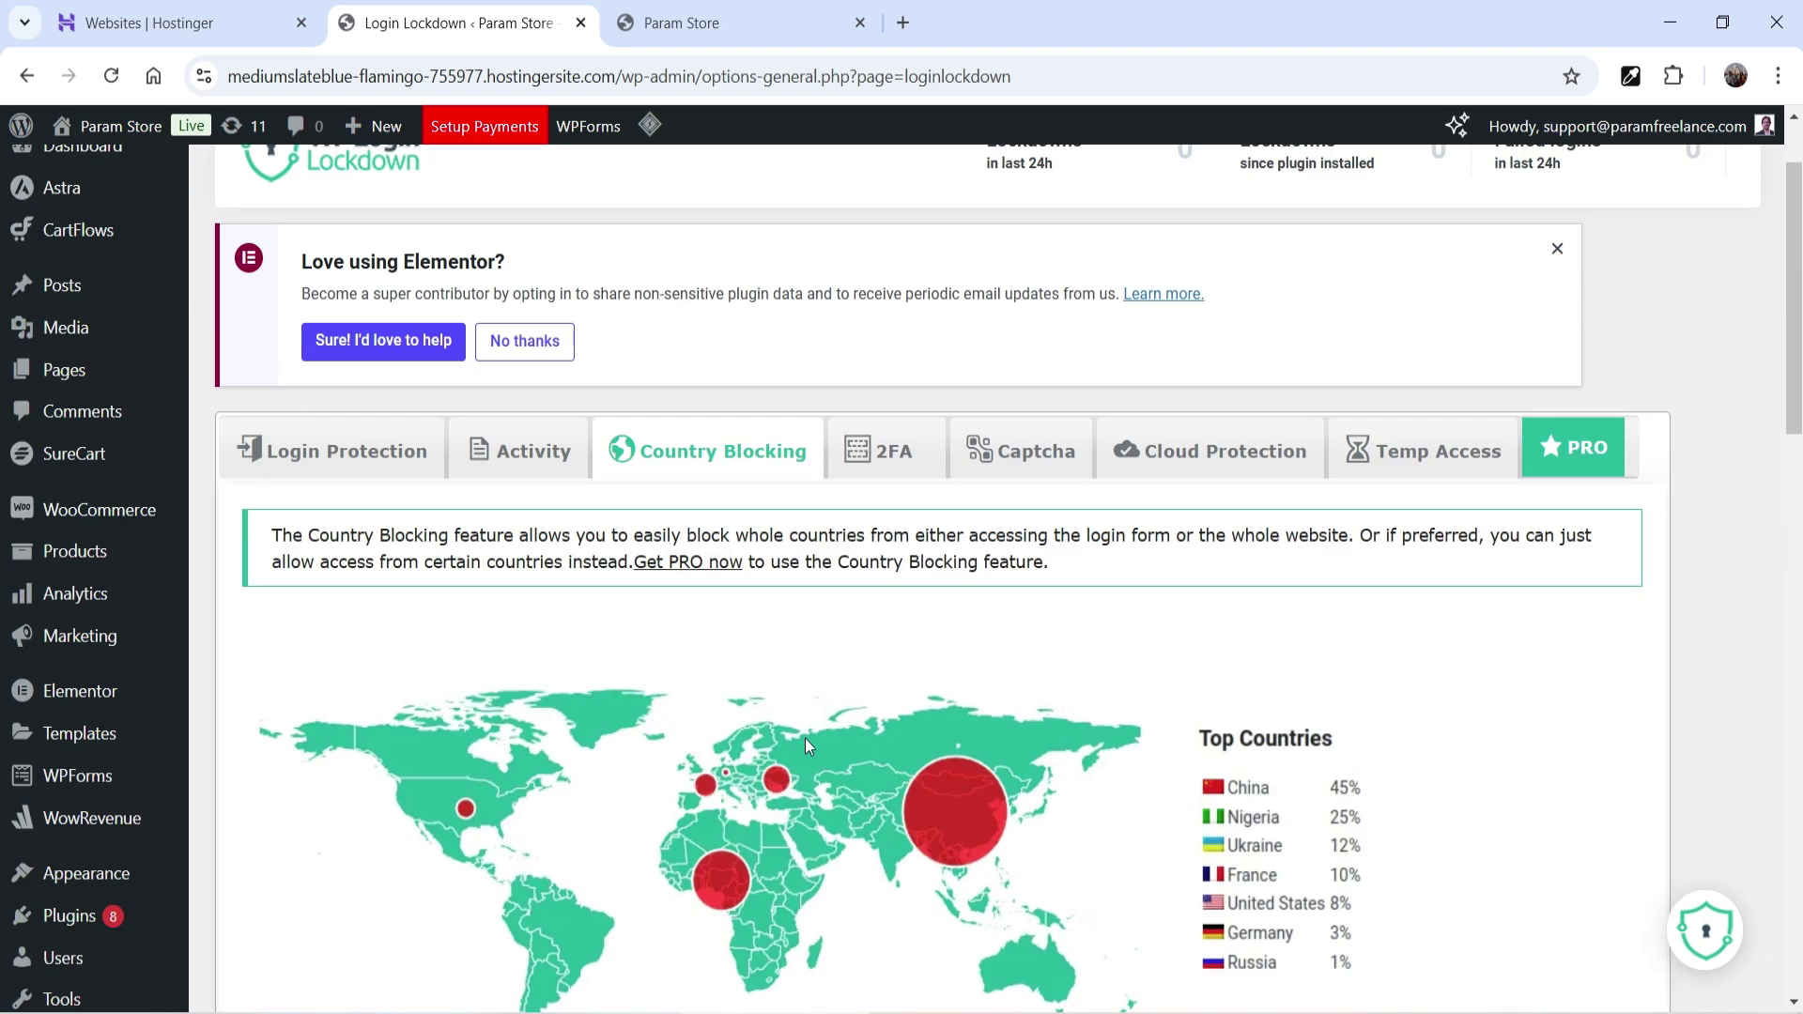
{"action": "left_click", "coordinate": [878, 462]}
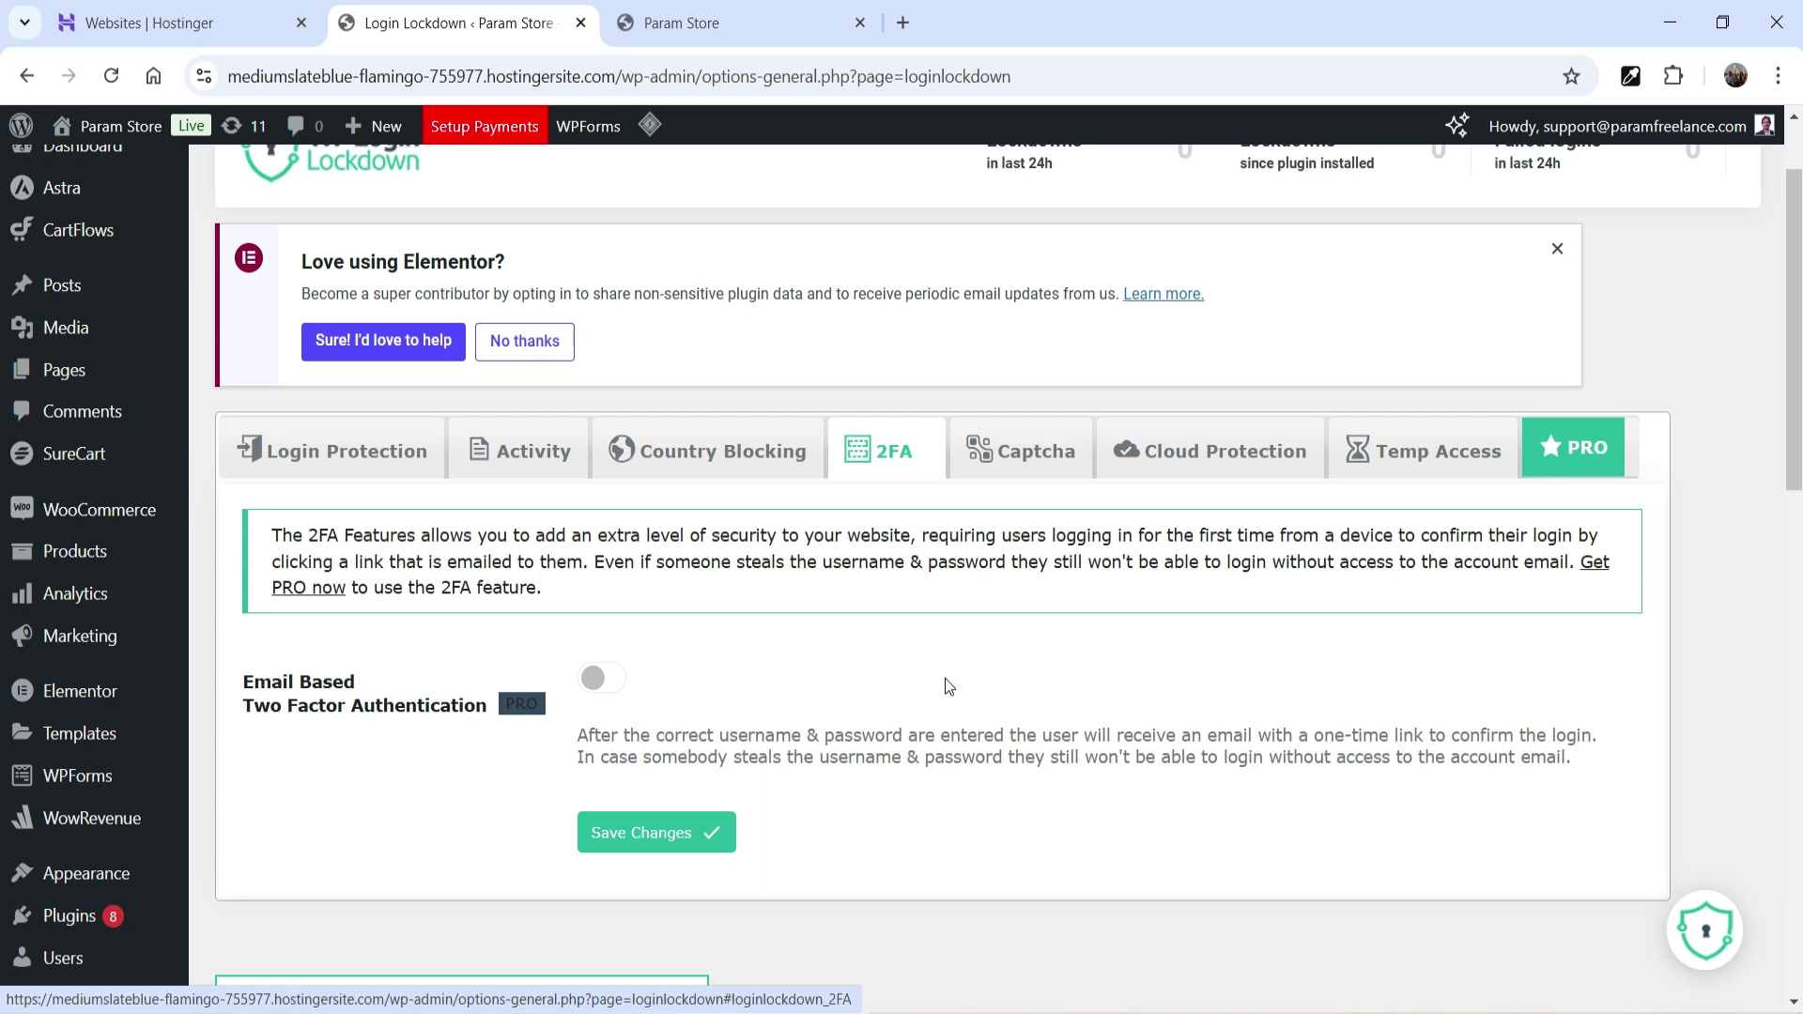
- Review the Captcha settings, leaving the captcha type Disabled
{"action": "key", "text": "Tab"}
{"action": "key", "text": "Return"}
{"action": "scroll", "coordinate": [1732, 604], "scroll_direction": "down", "scroll_amount": 4}
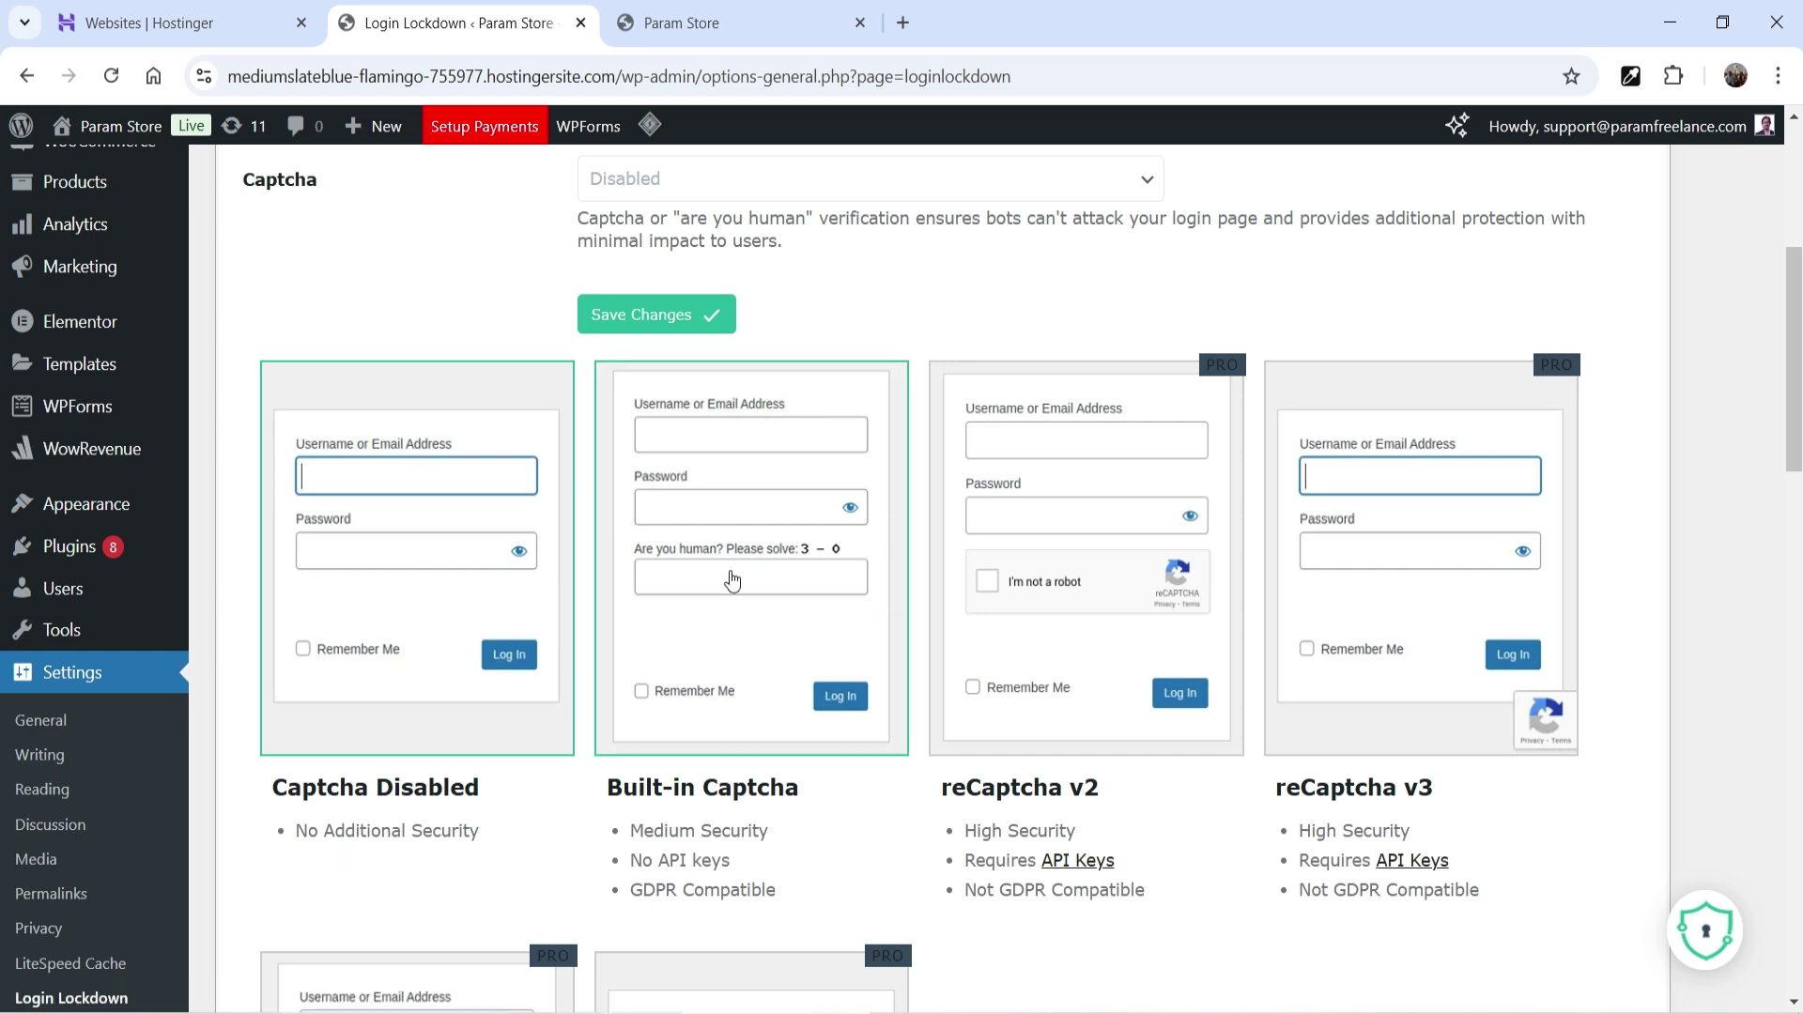
{"action": "scroll", "coordinate": [695, 425], "scroll_direction": "up", "scroll_amount": 3}
{"action": "left_click", "coordinate": [695, 423]}
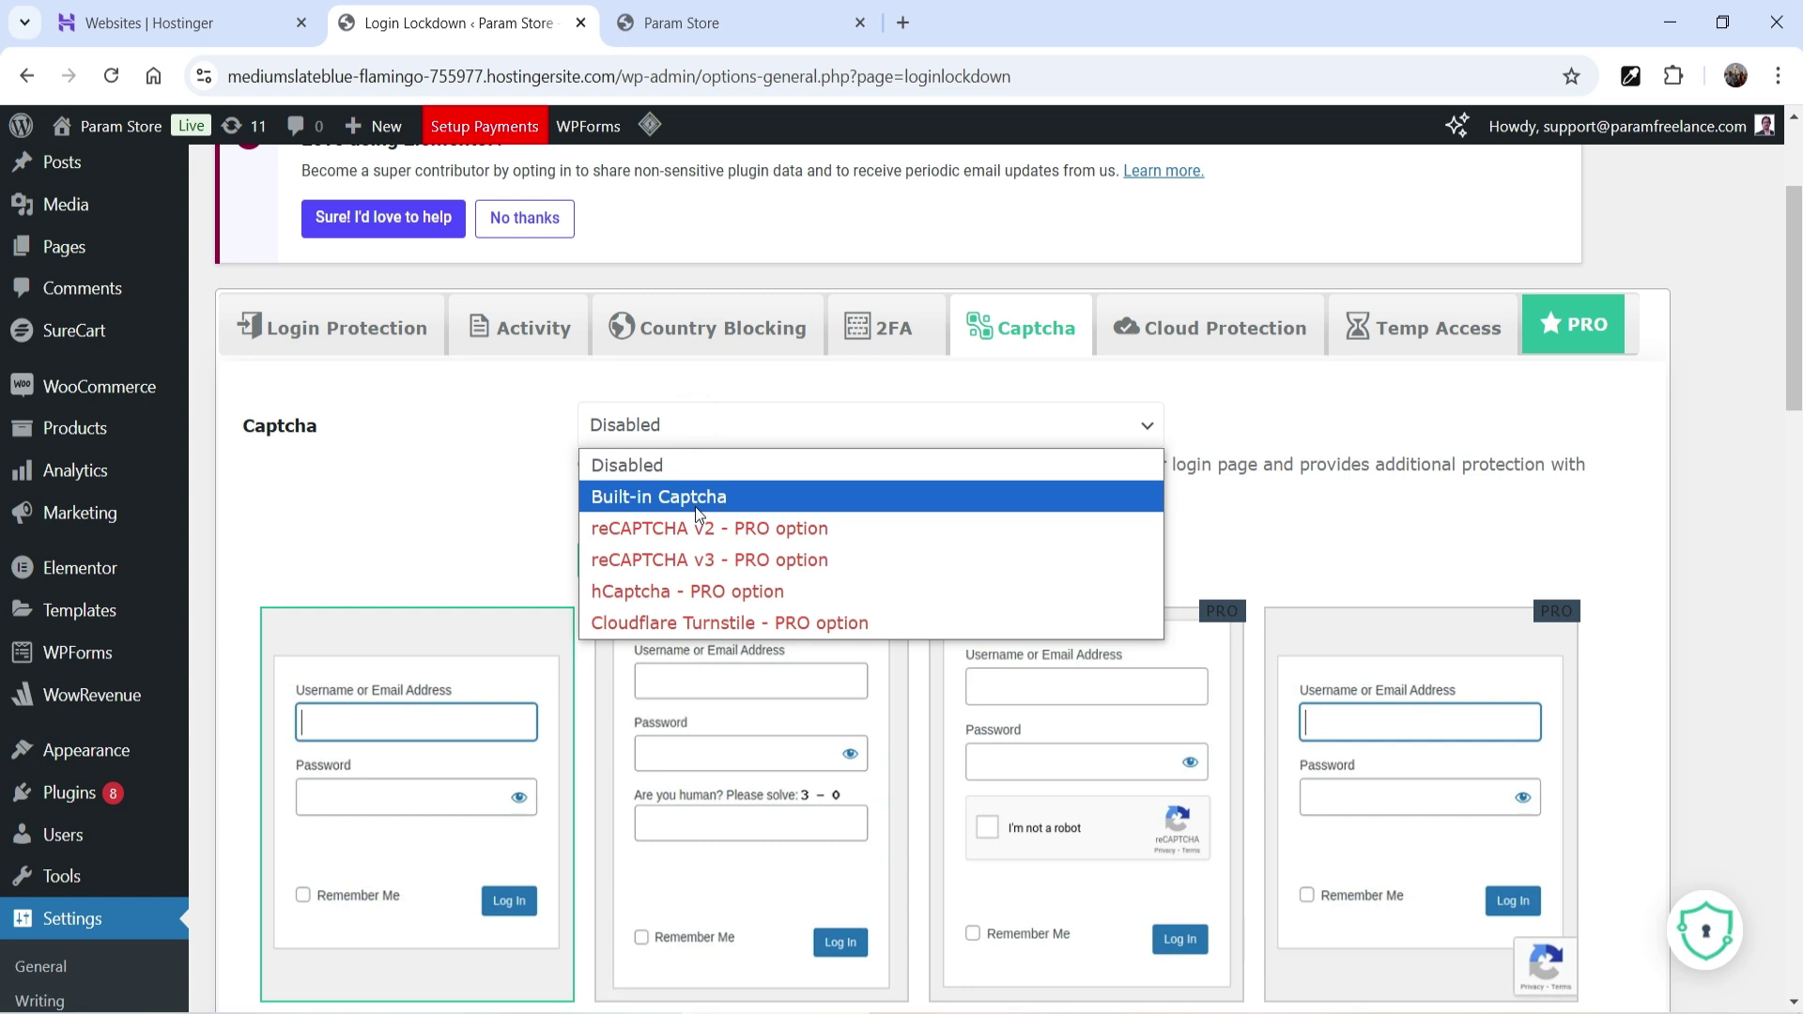
{"action": "left_click", "coordinate": [807, 509]}
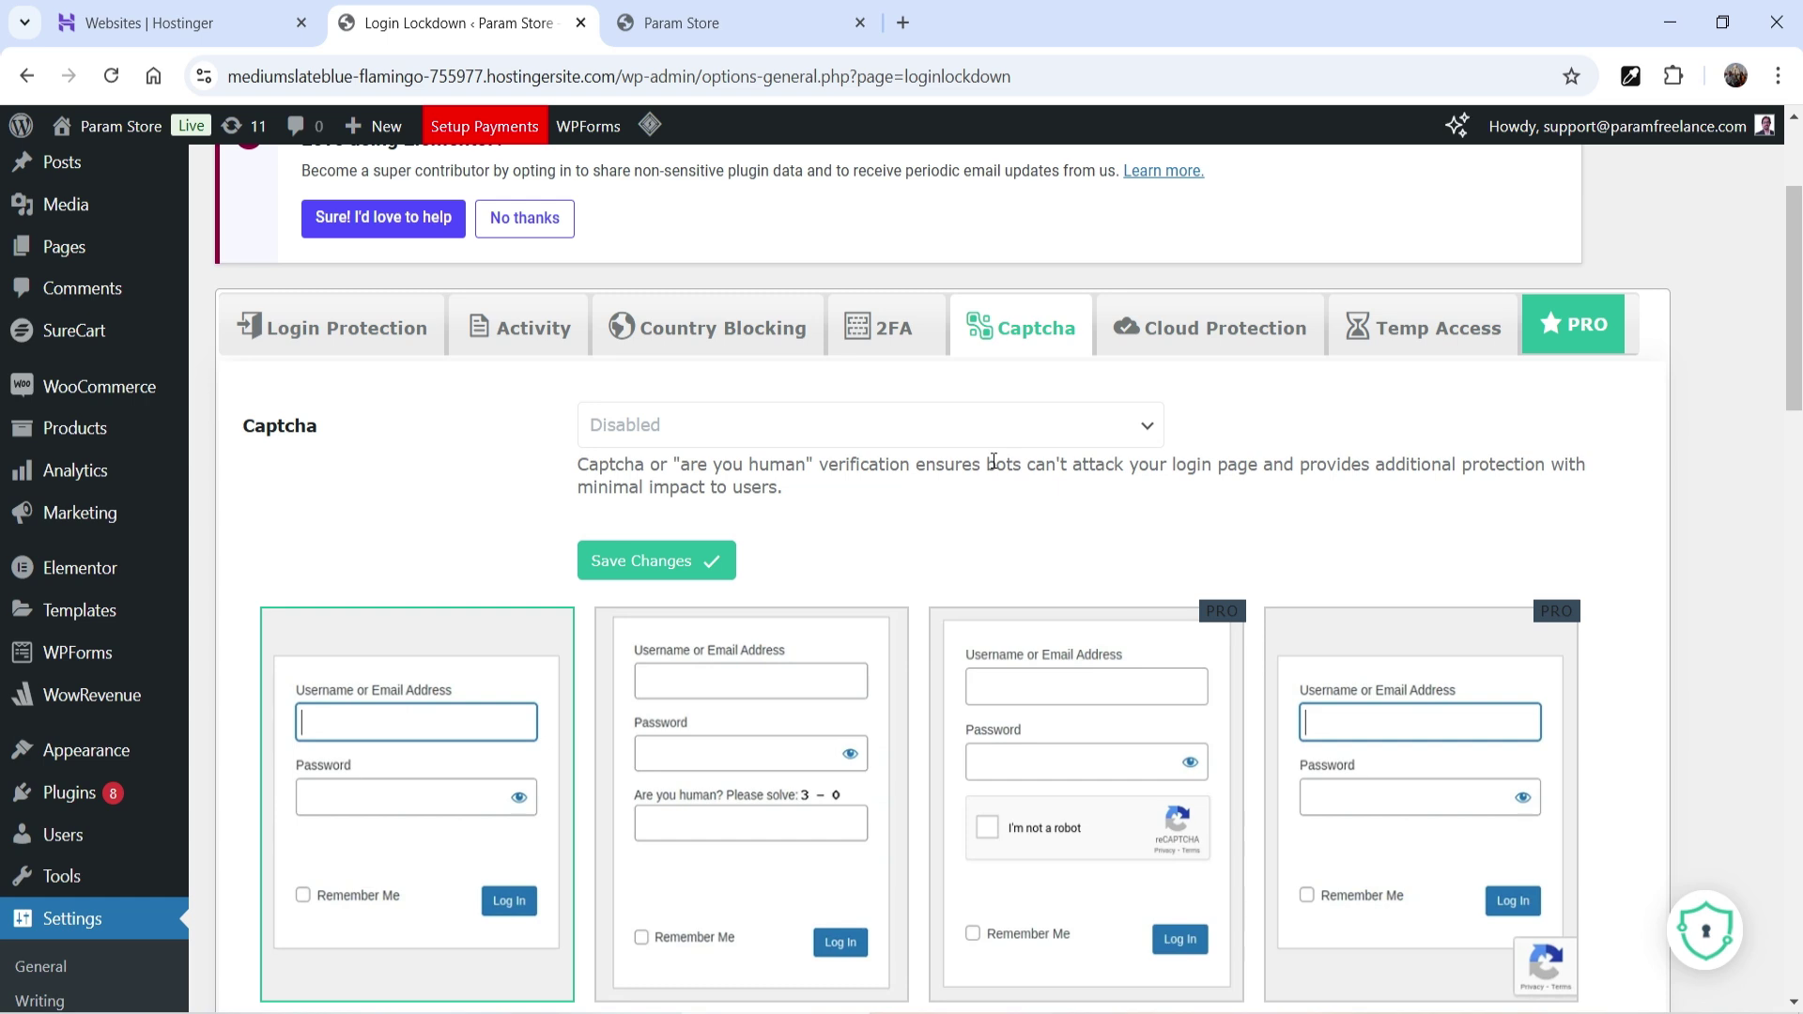
{"action": "scroll", "coordinate": [1015, 458], "scroll_direction": "down", "scroll_amount": 1}
{"action": "scroll", "coordinate": [727, 722], "scroll_direction": "down", "scroll_amount": 2}
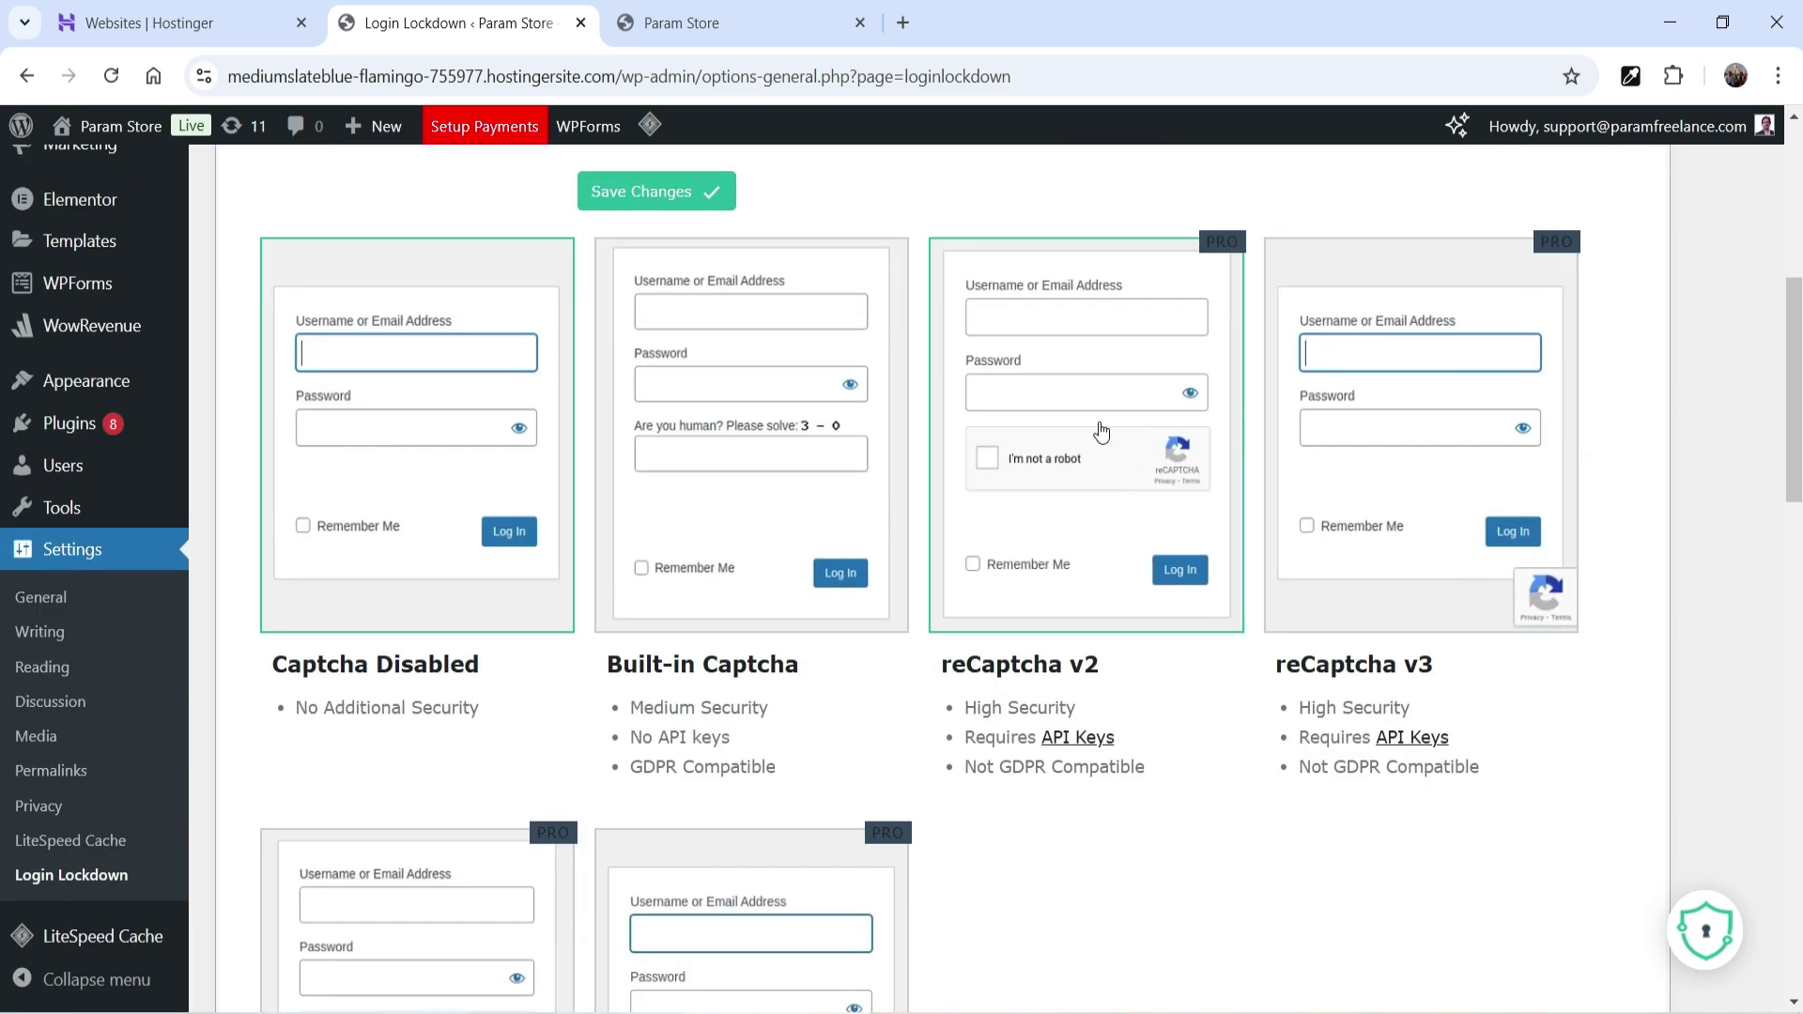
{"action": "scroll", "coordinate": [1406, 792], "scroll_direction": "up", "scroll_amount": 3}
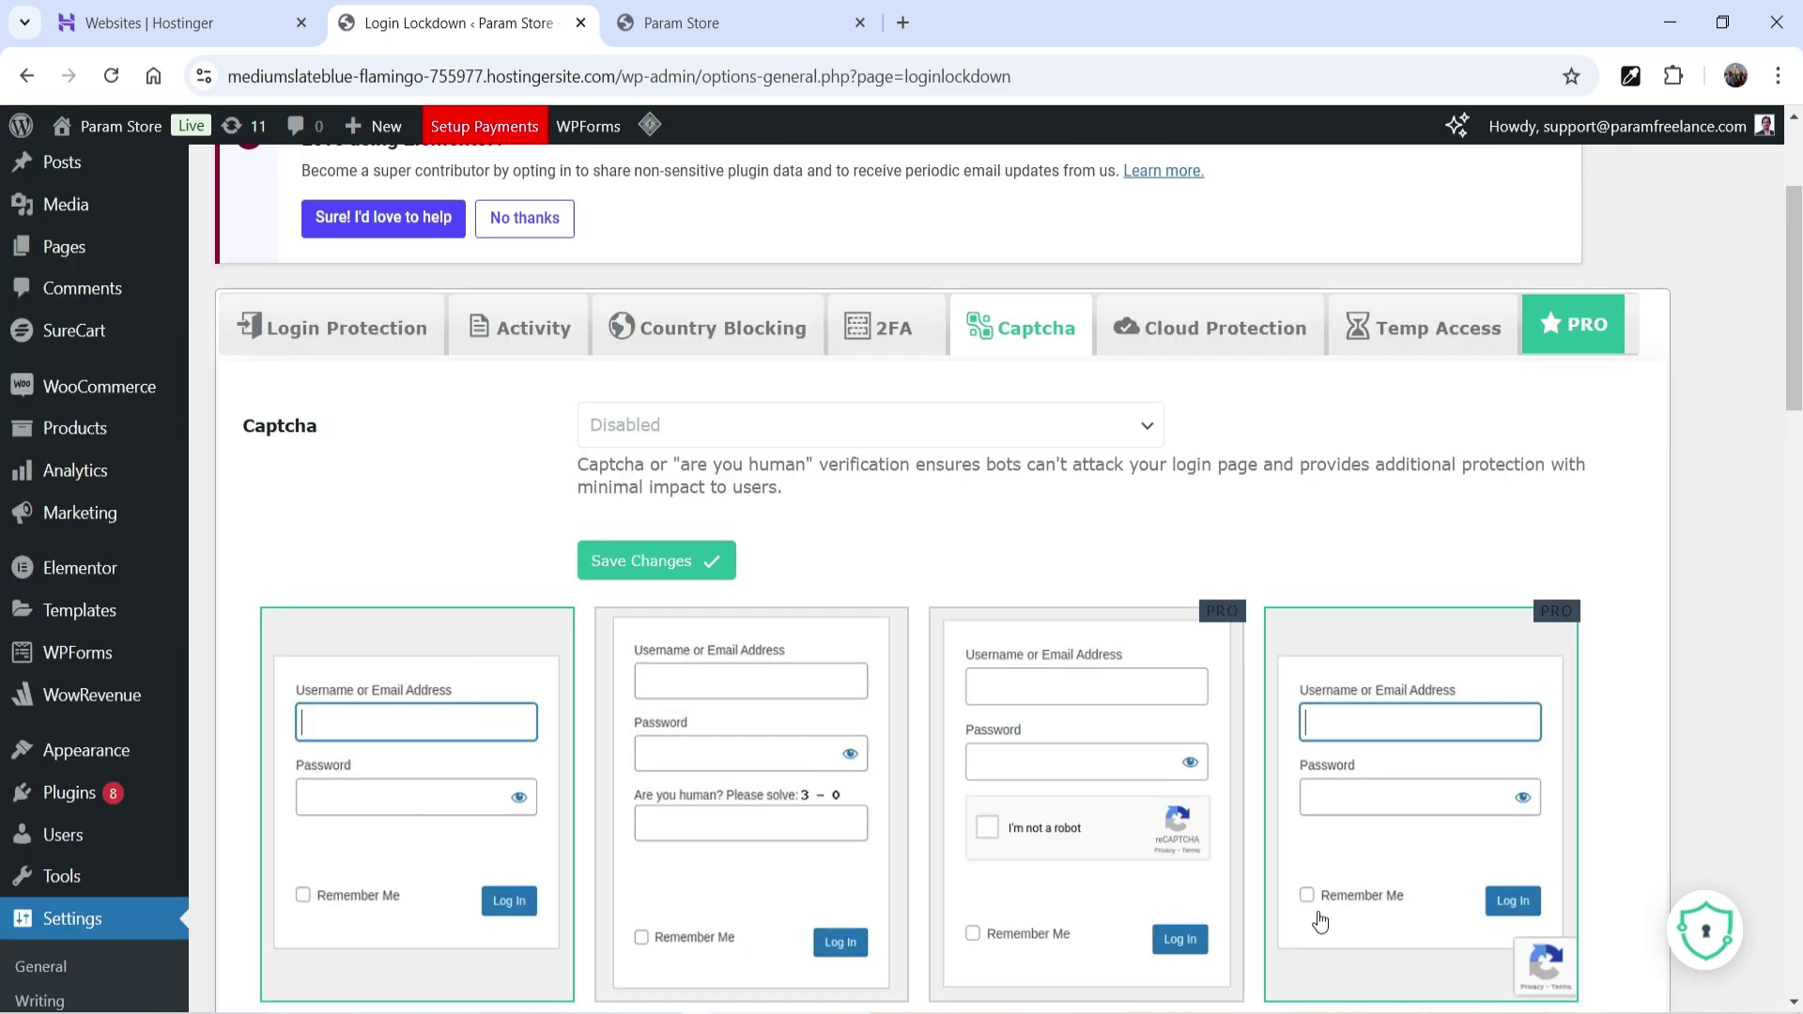
- Look through Cloud Protection and Temp Access, then open Login Protection Tools
{"action": "left_click", "coordinate": [1159, 338]}
{"action": "scroll", "coordinate": [1148, 604], "scroll_direction": "down", "scroll_amount": 3}
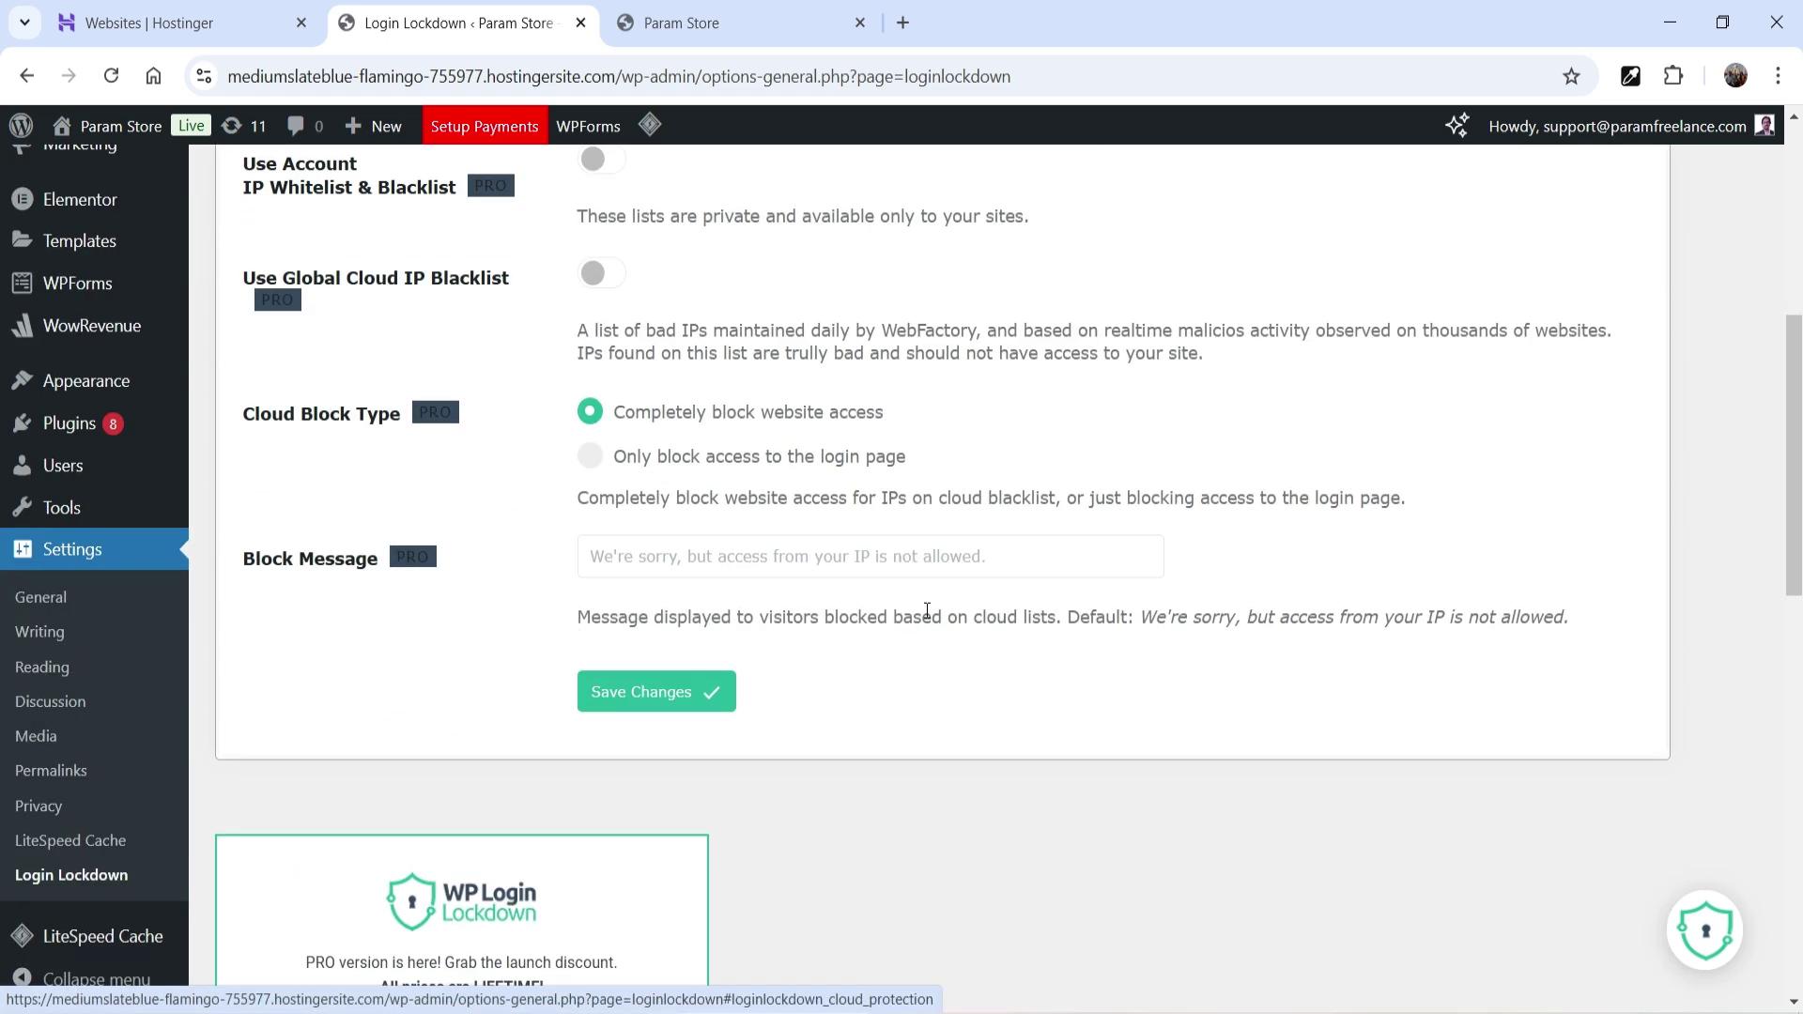
{"action": "scroll", "coordinate": [1147, 605], "scroll_direction": "up", "scroll_amount": 3}
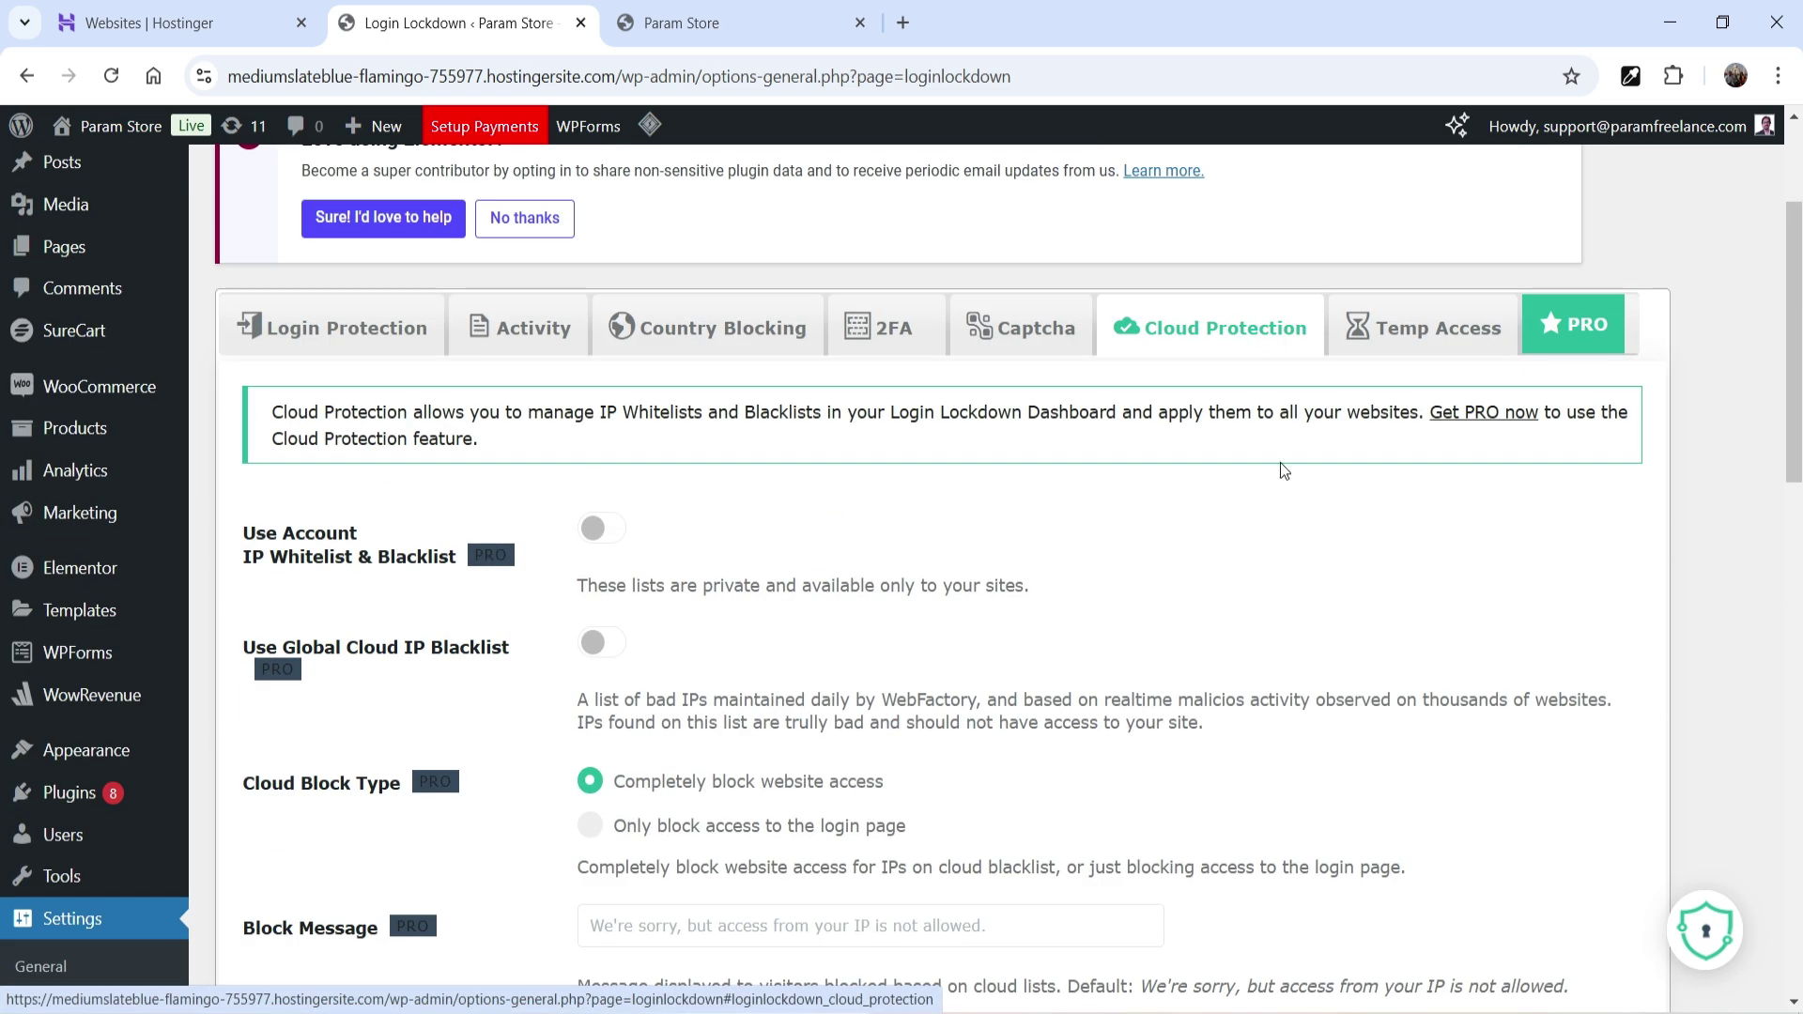
{"action": "left_click", "coordinate": [1413, 329]}
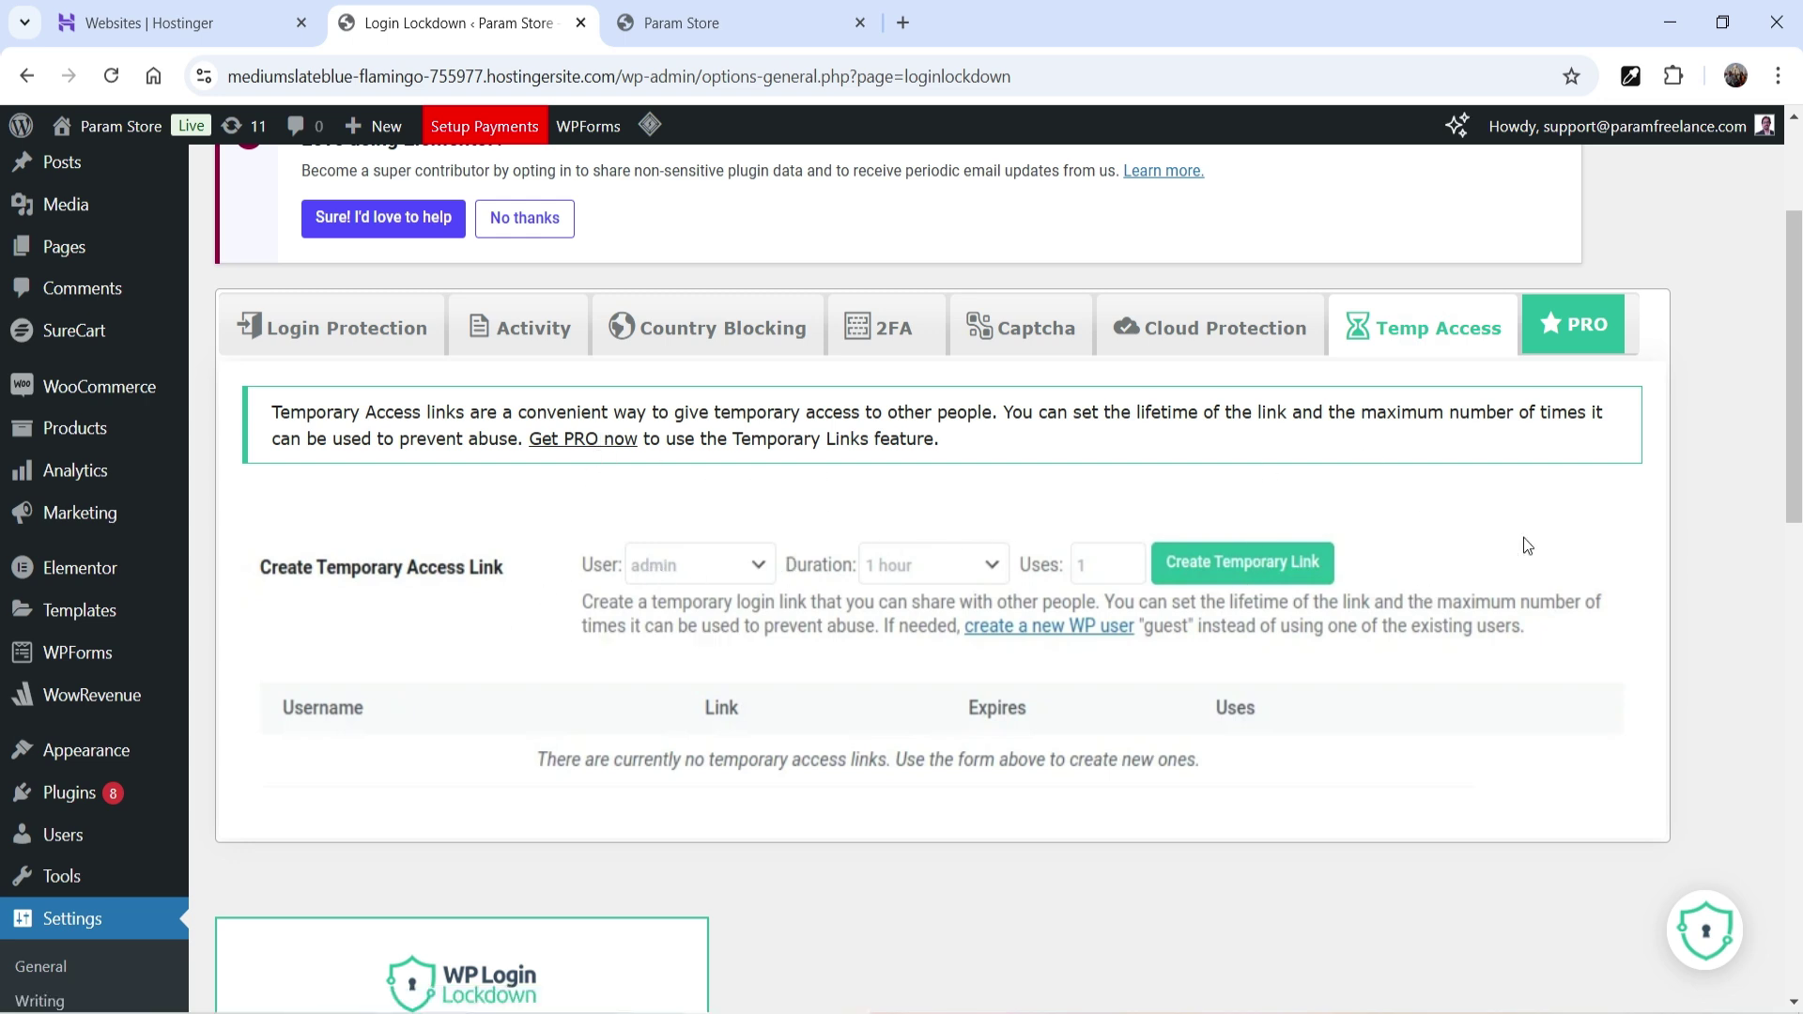
{"action": "left_click", "coordinate": [348, 339]}
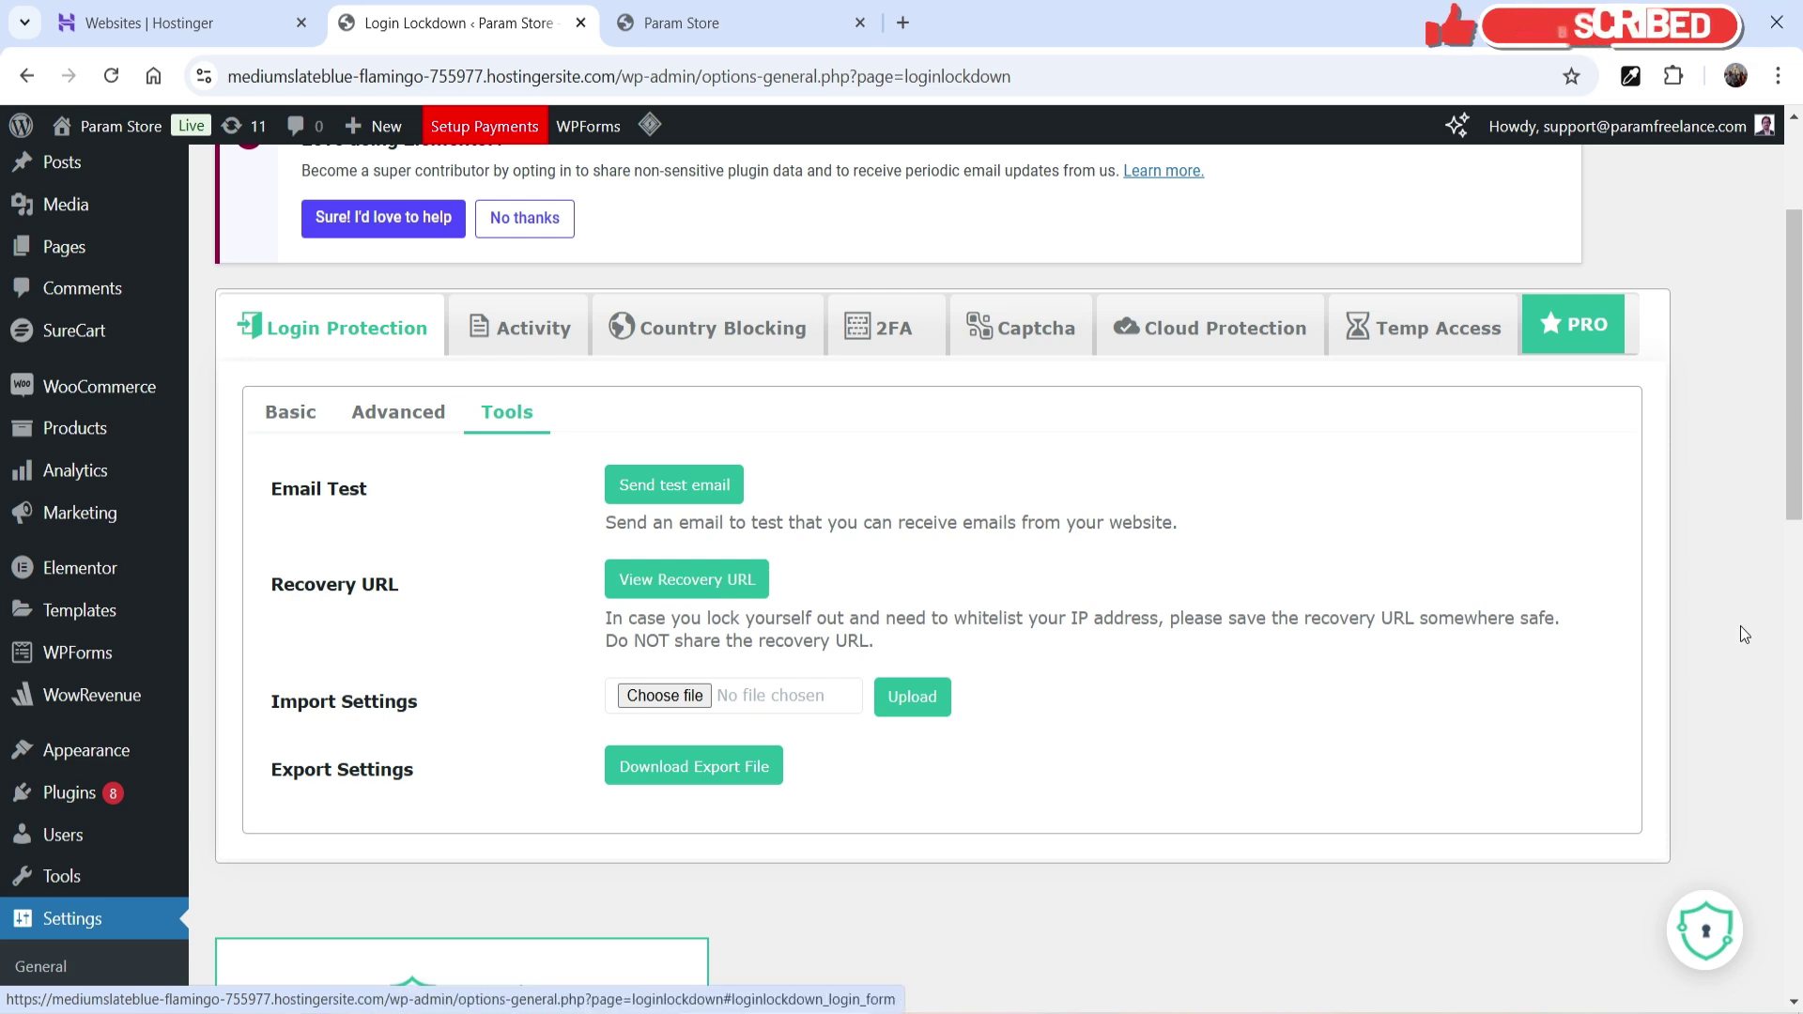
- Upload and install login-lockdown-pro-v555.zip from the Add Plugins page
{"action": "mouse_move", "coordinate": [125, 809]}
{"action": "left_click", "coordinate": [250, 829]}
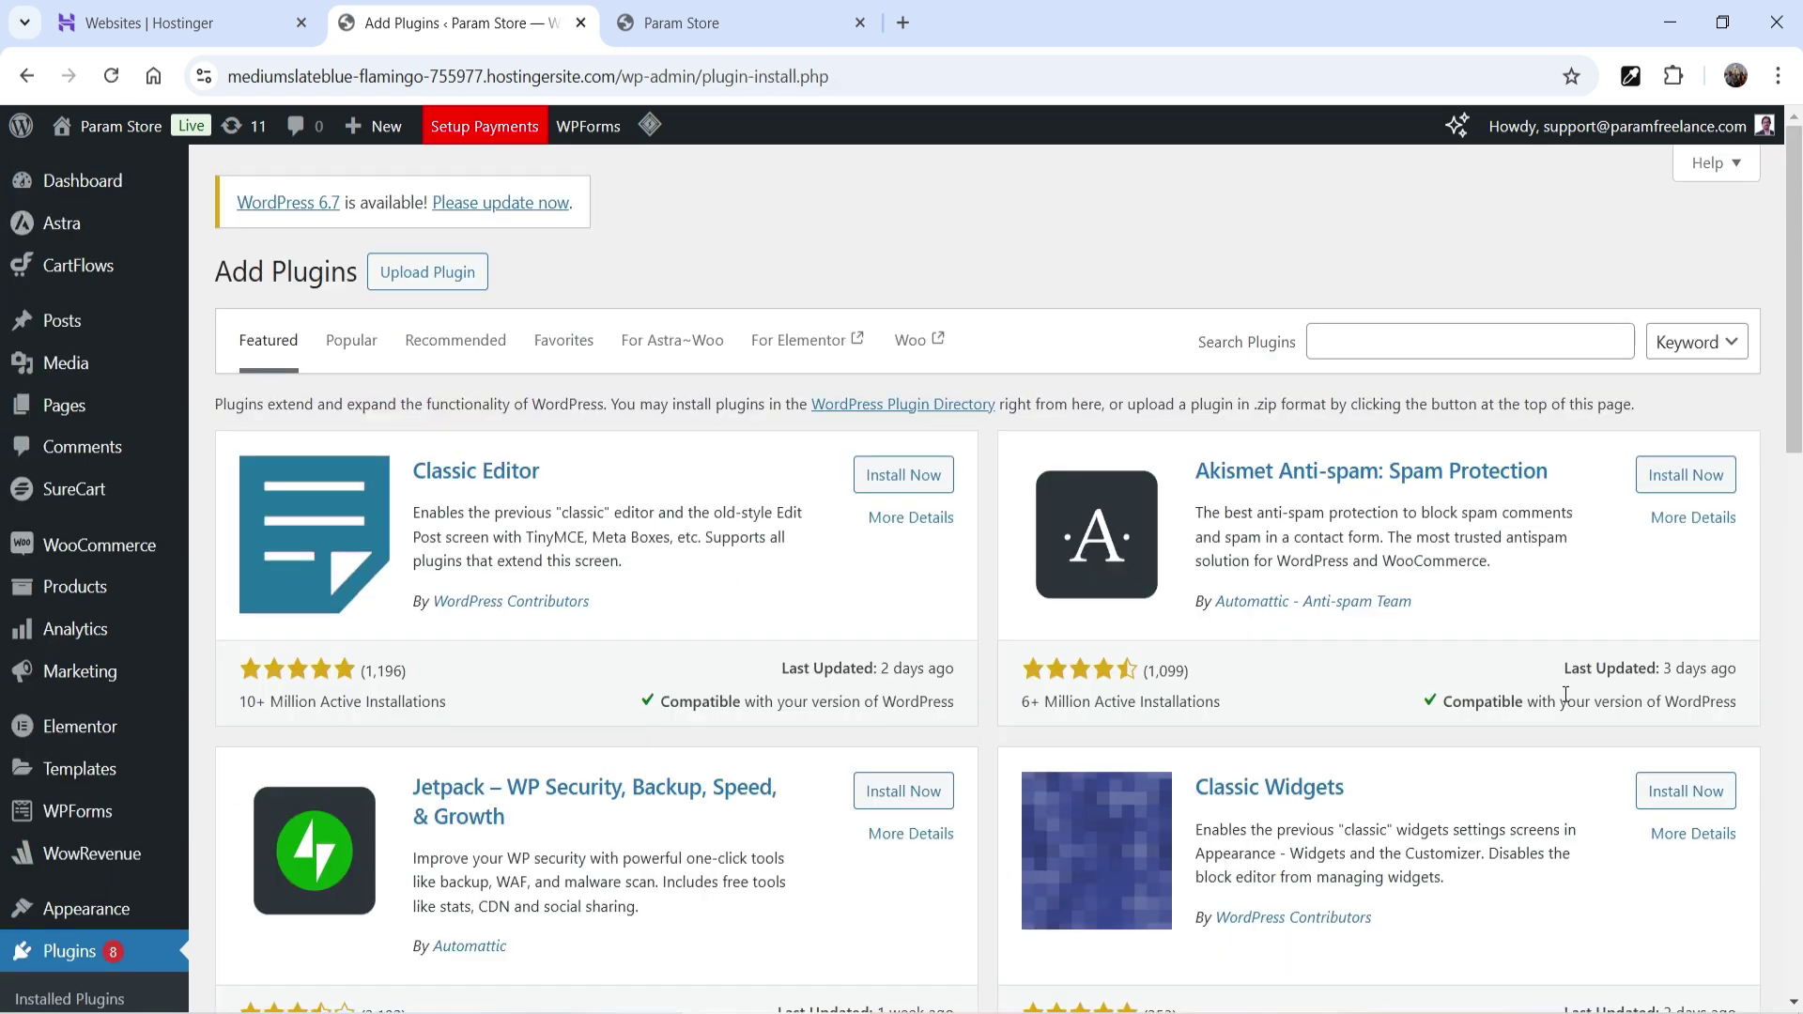
{"action": "left_click", "coordinate": [449, 278]}
{"action": "left_click", "coordinate": [805, 504]}
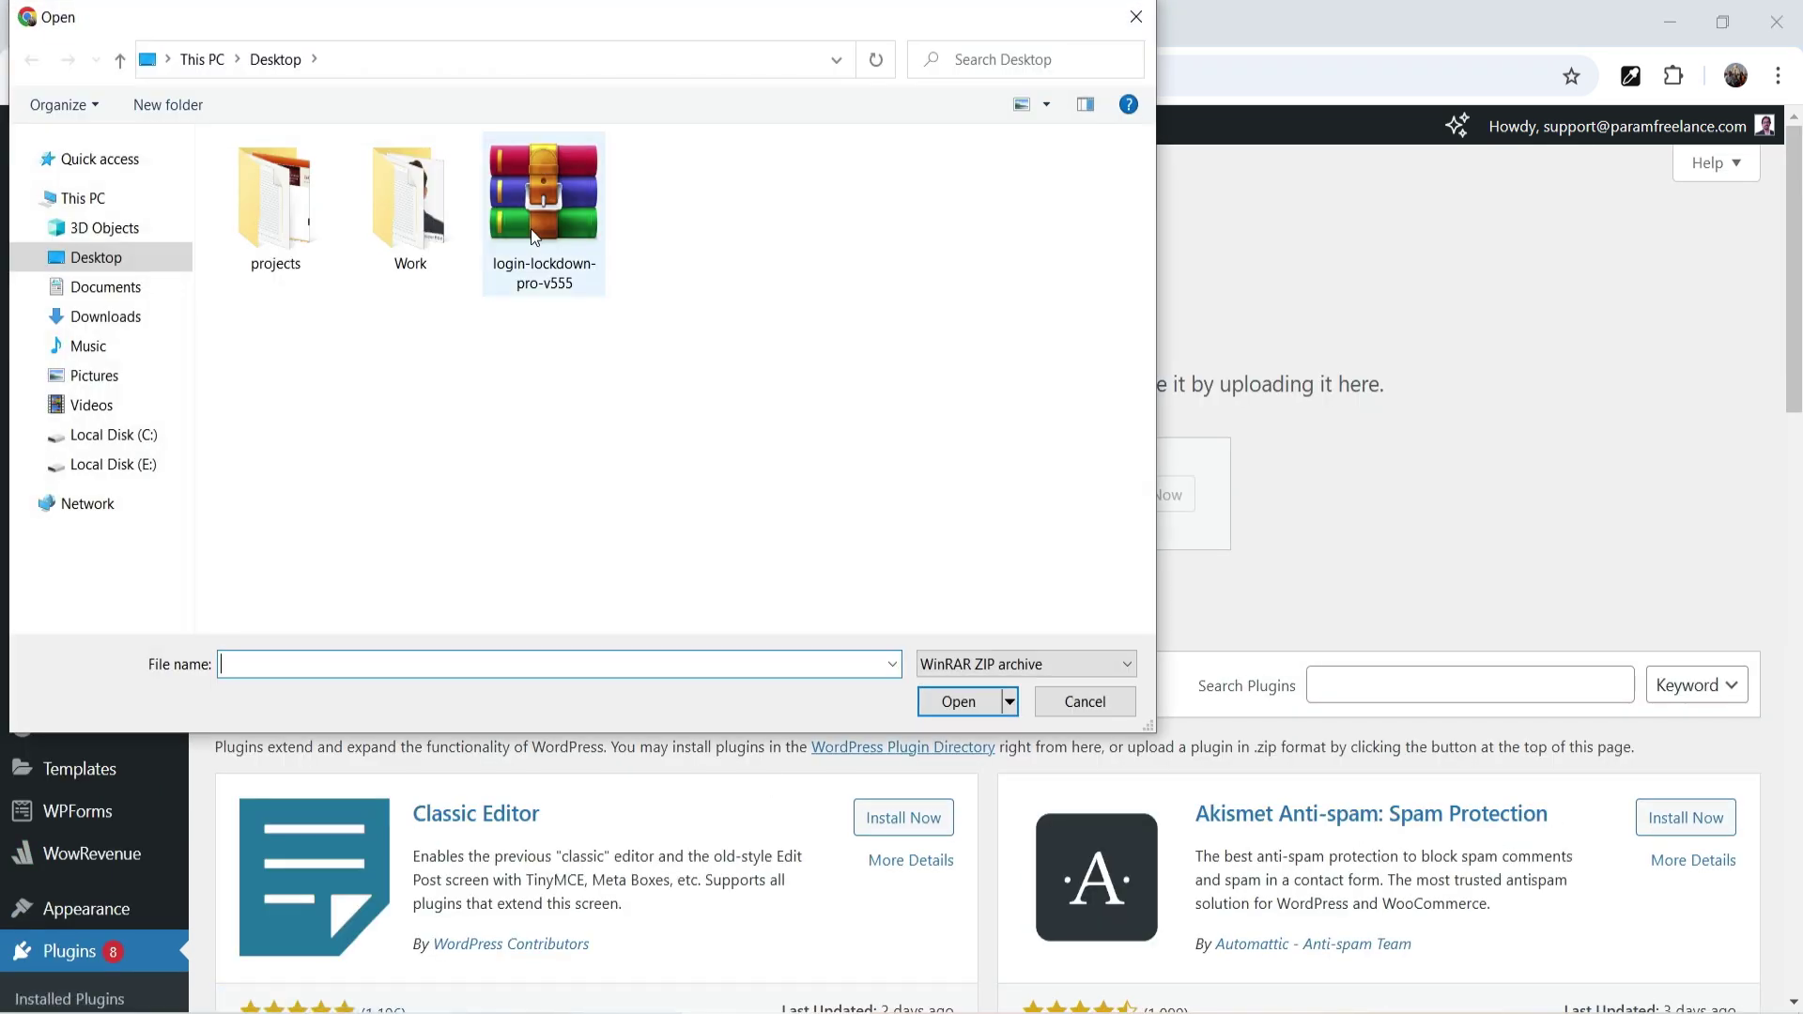
{"action": "double_click", "coordinate": [534, 237]}
{"action": "left_click", "coordinate": [1167, 507]}
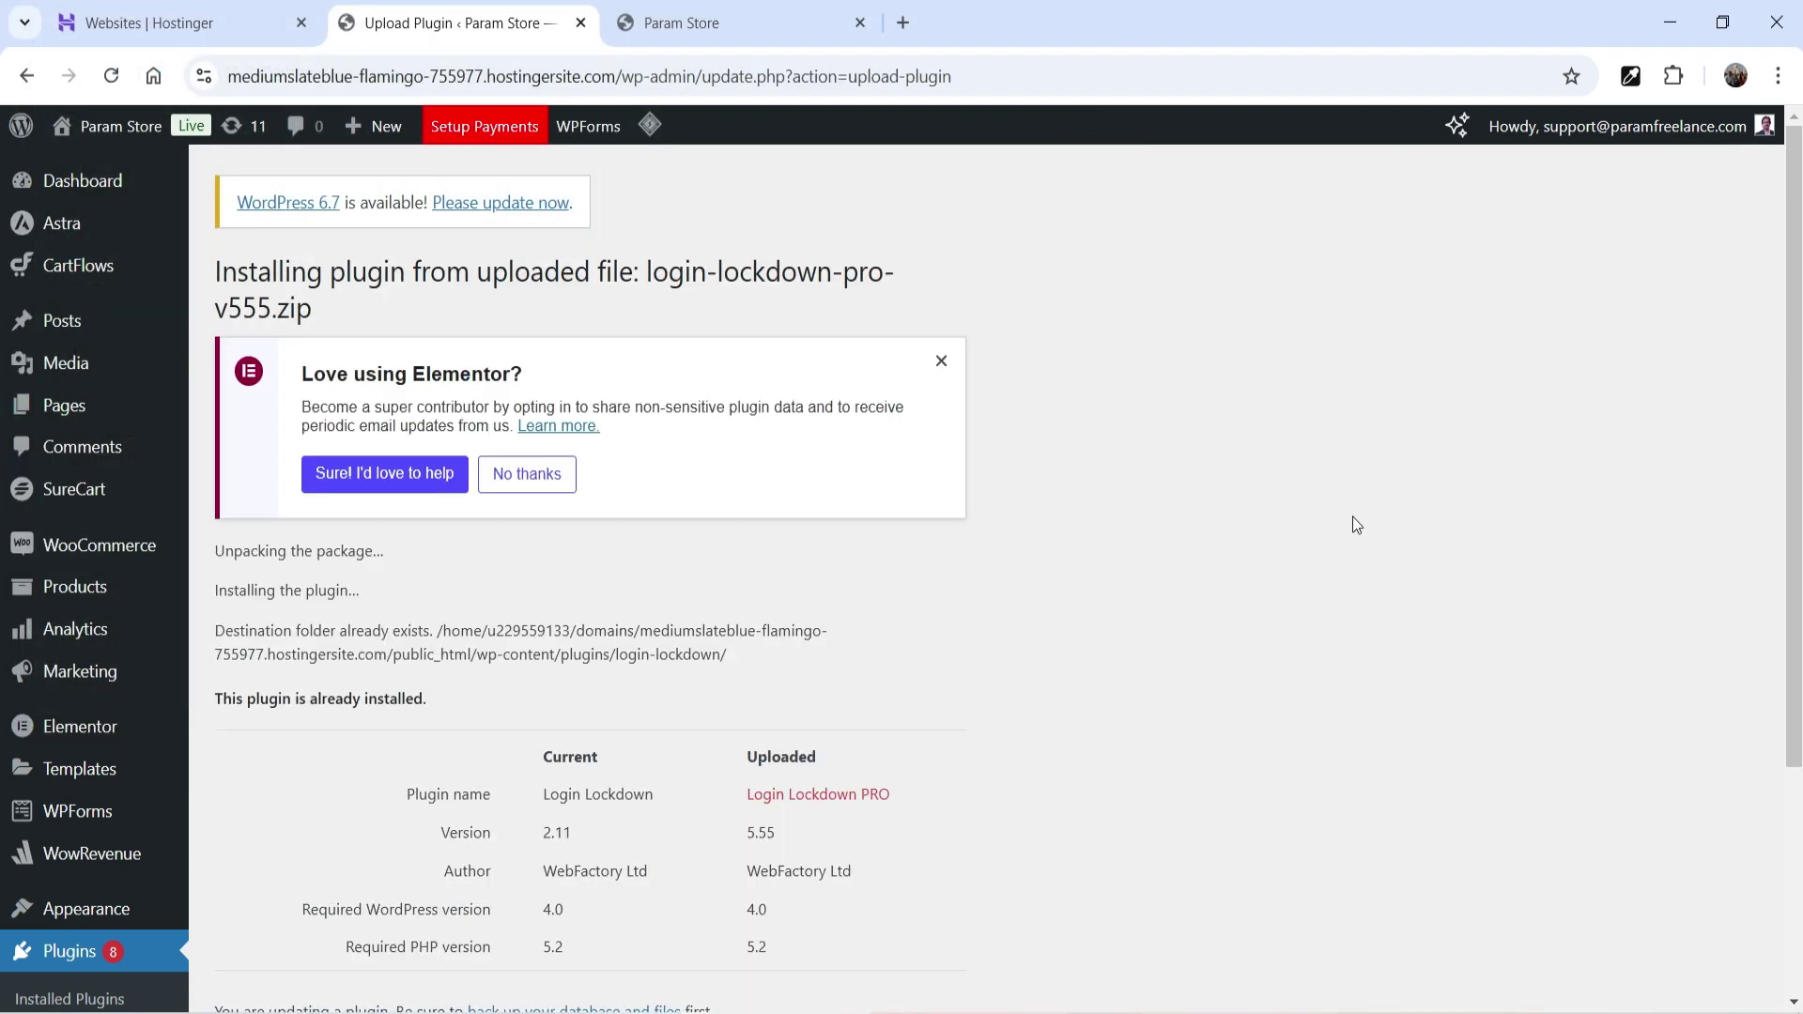
- Replace the installed 2.11 plugin with PRO 5.55 and return to the plugin installer
{"action": "scroll", "coordinate": [1355, 524], "scroll_direction": "down", "scroll_amount": 2}
{"action": "left_click", "coordinate": [324, 883]}
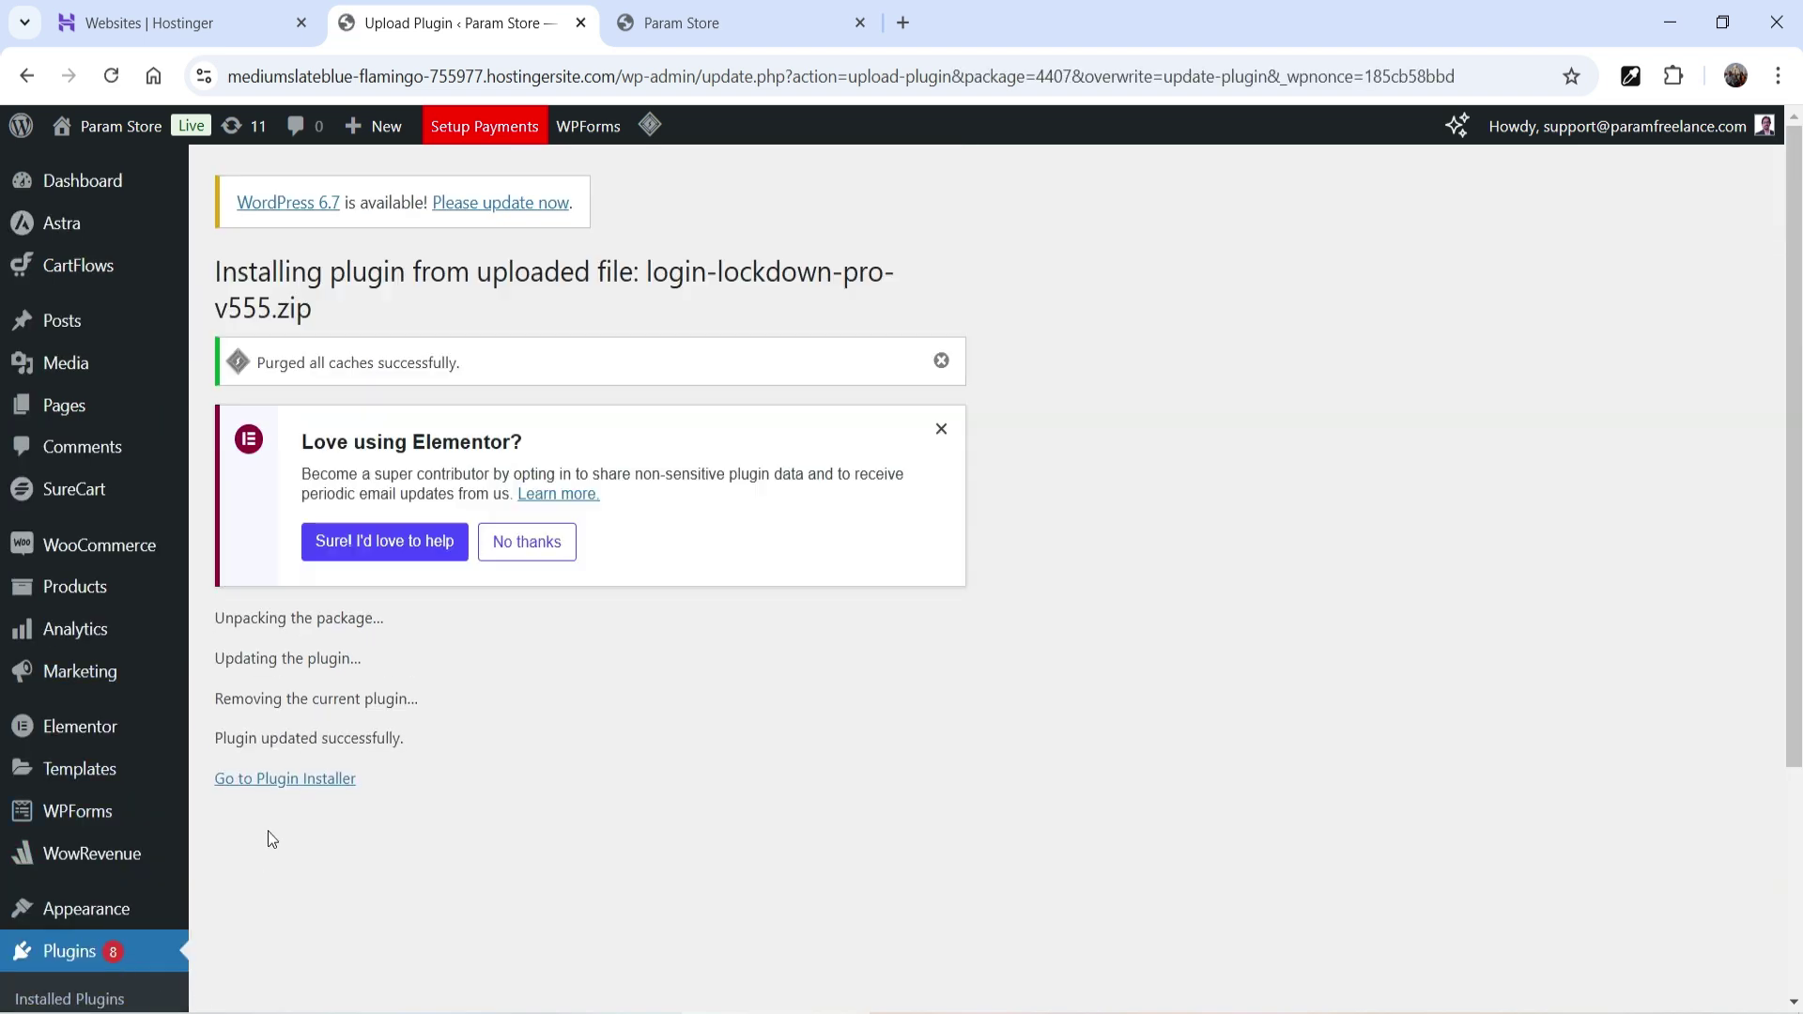
{"action": "left_click", "coordinate": [278, 782]}
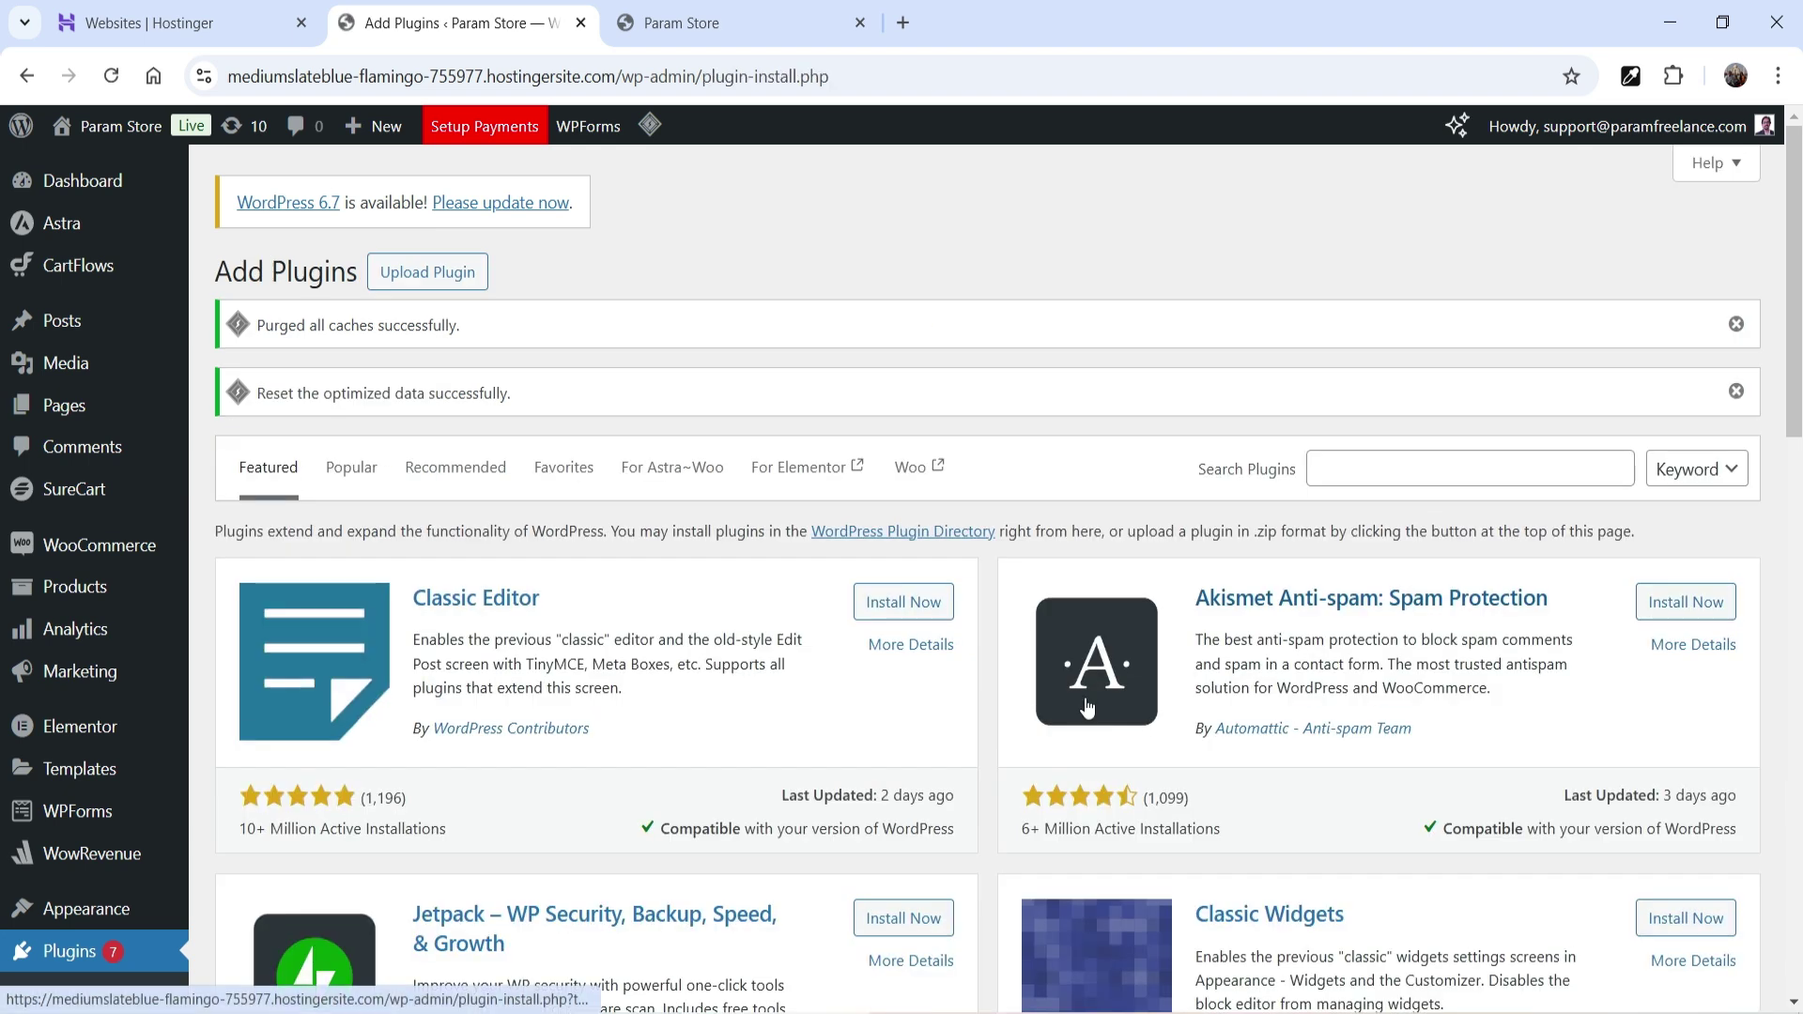
{"action": "scroll", "coordinate": [19, 657], "scroll_direction": "down", "scroll_amount": 10}
- Check the Inactive PRO license status, then open the WP Login Lockdown dashboard in Firefox
{"action": "mouse_move", "coordinate": [83, 888]}
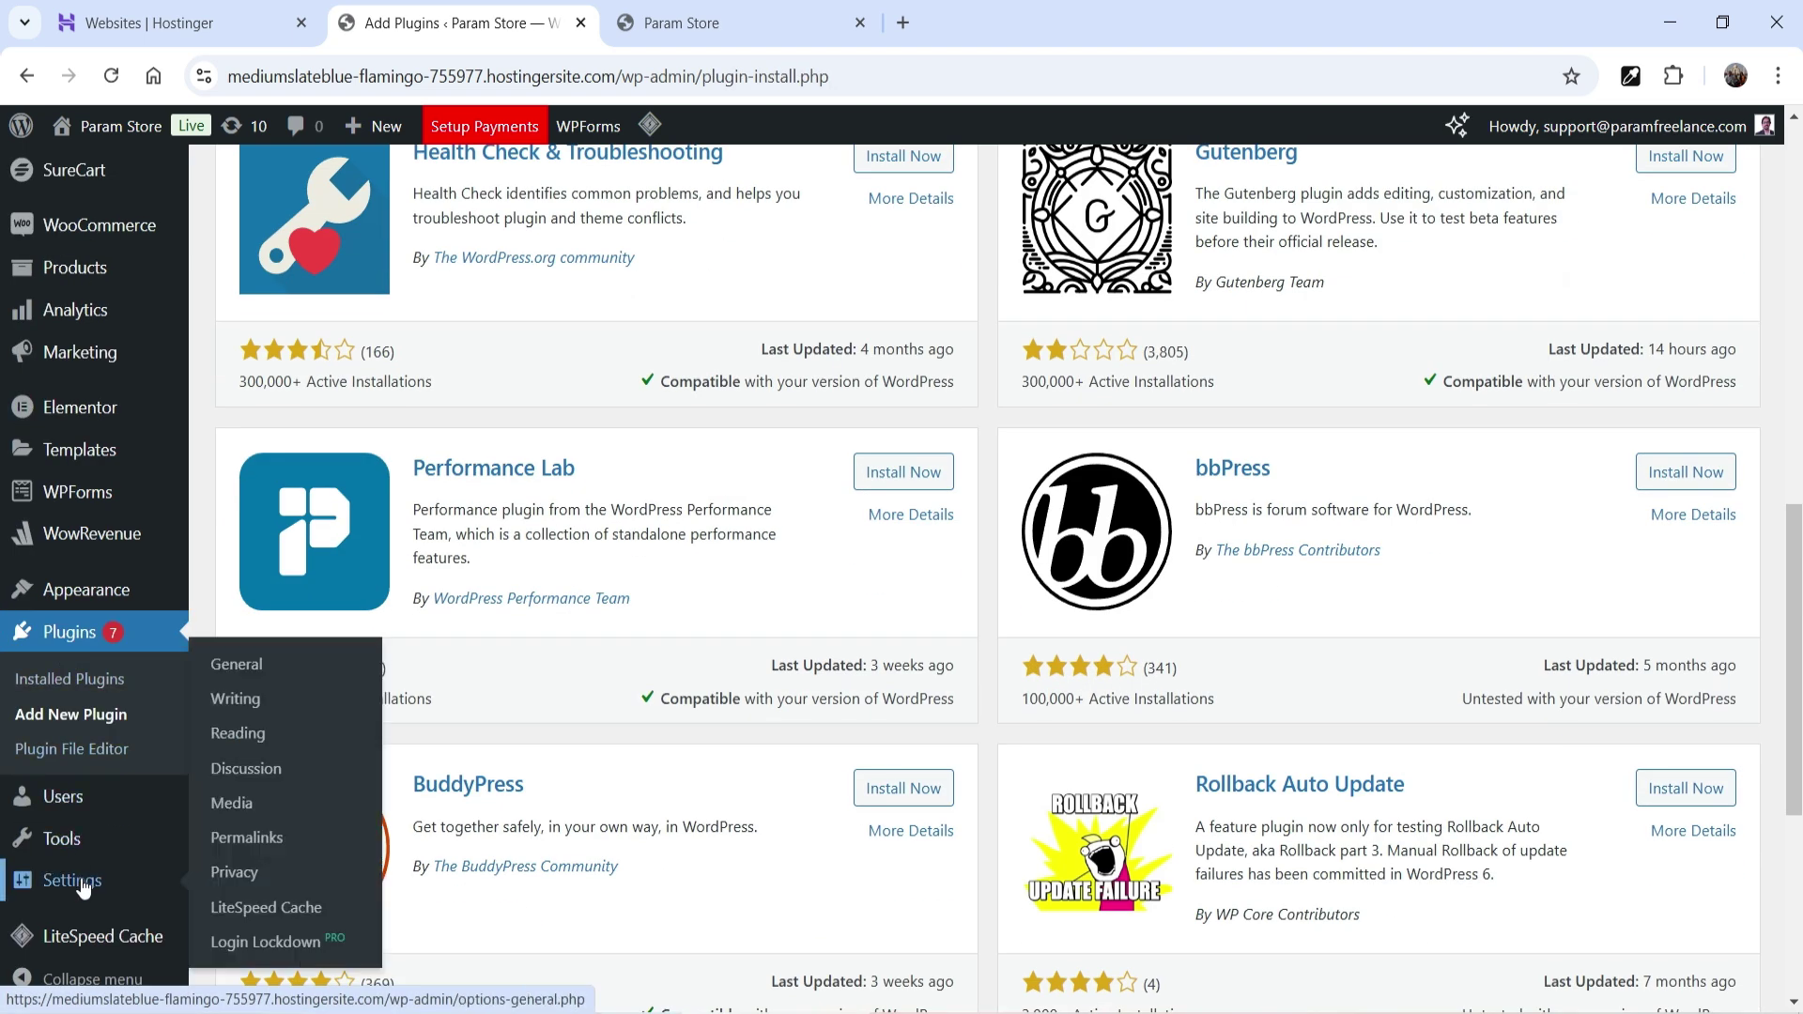
{"action": "left_click", "coordinate": [286, 942]}
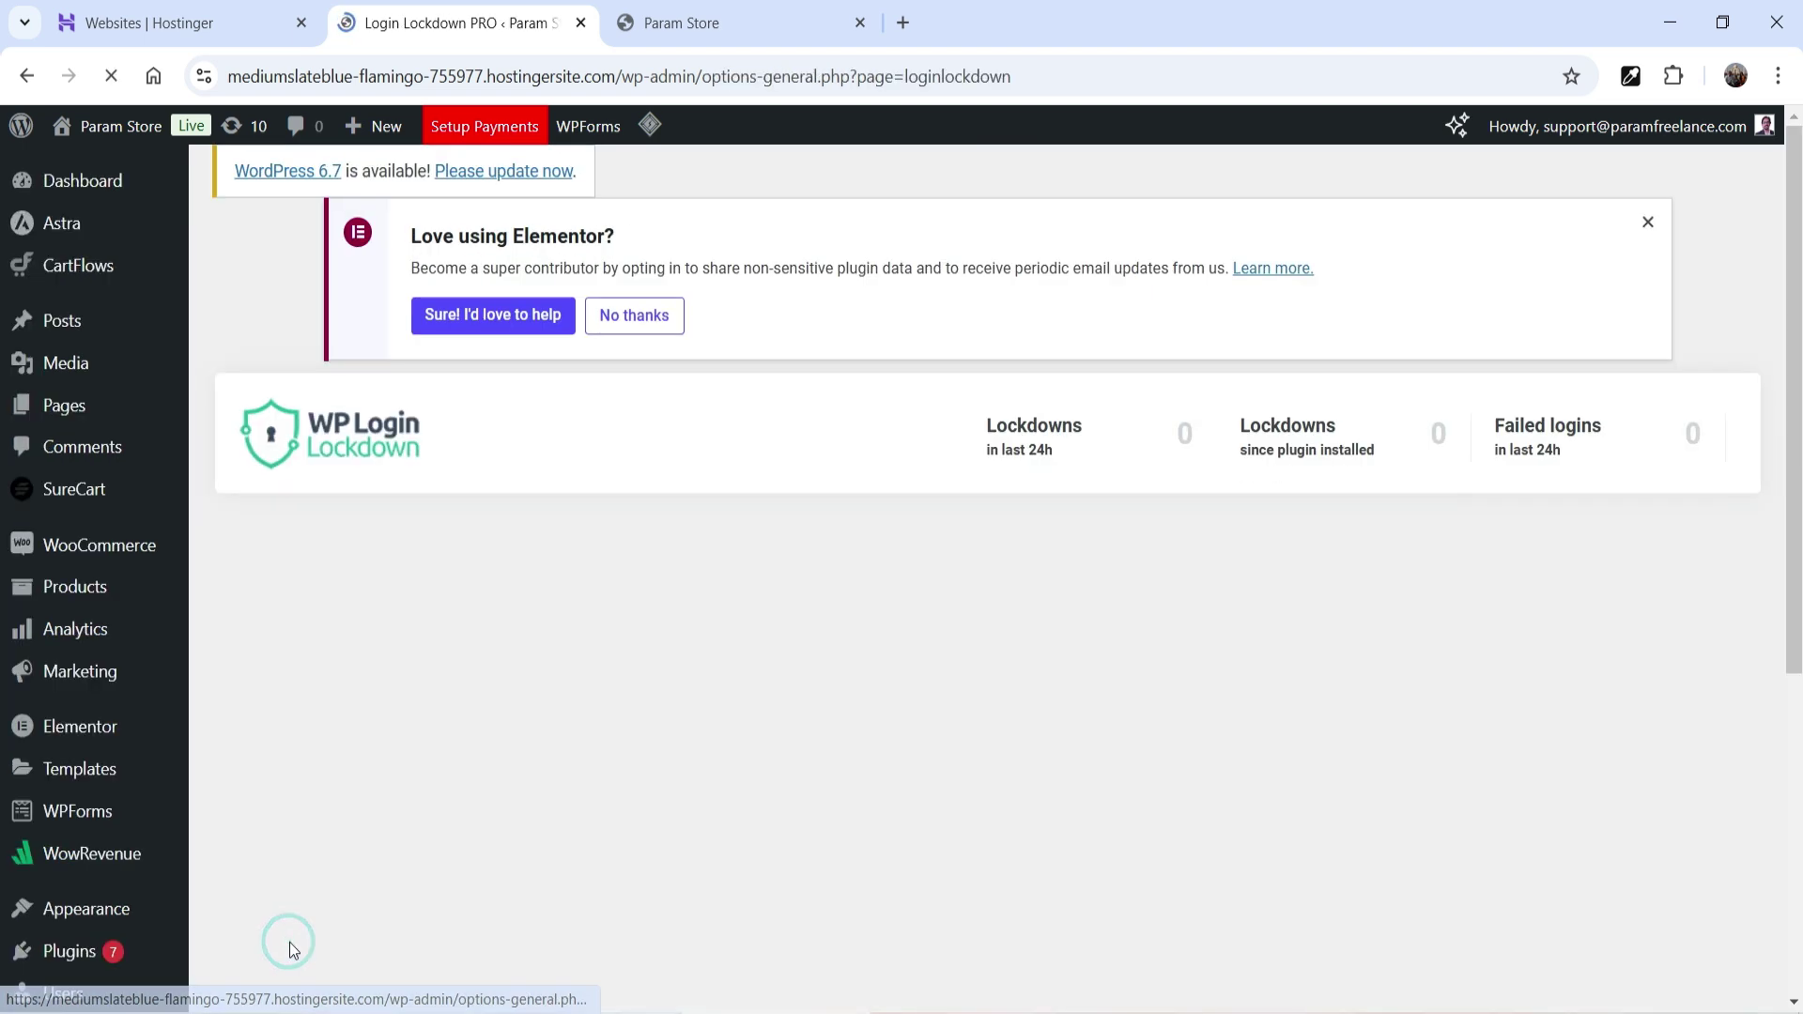
{"action": "scroll", "coordinate": [1060, 569], "scroll_direction": "down", "scroll_amount": 4}
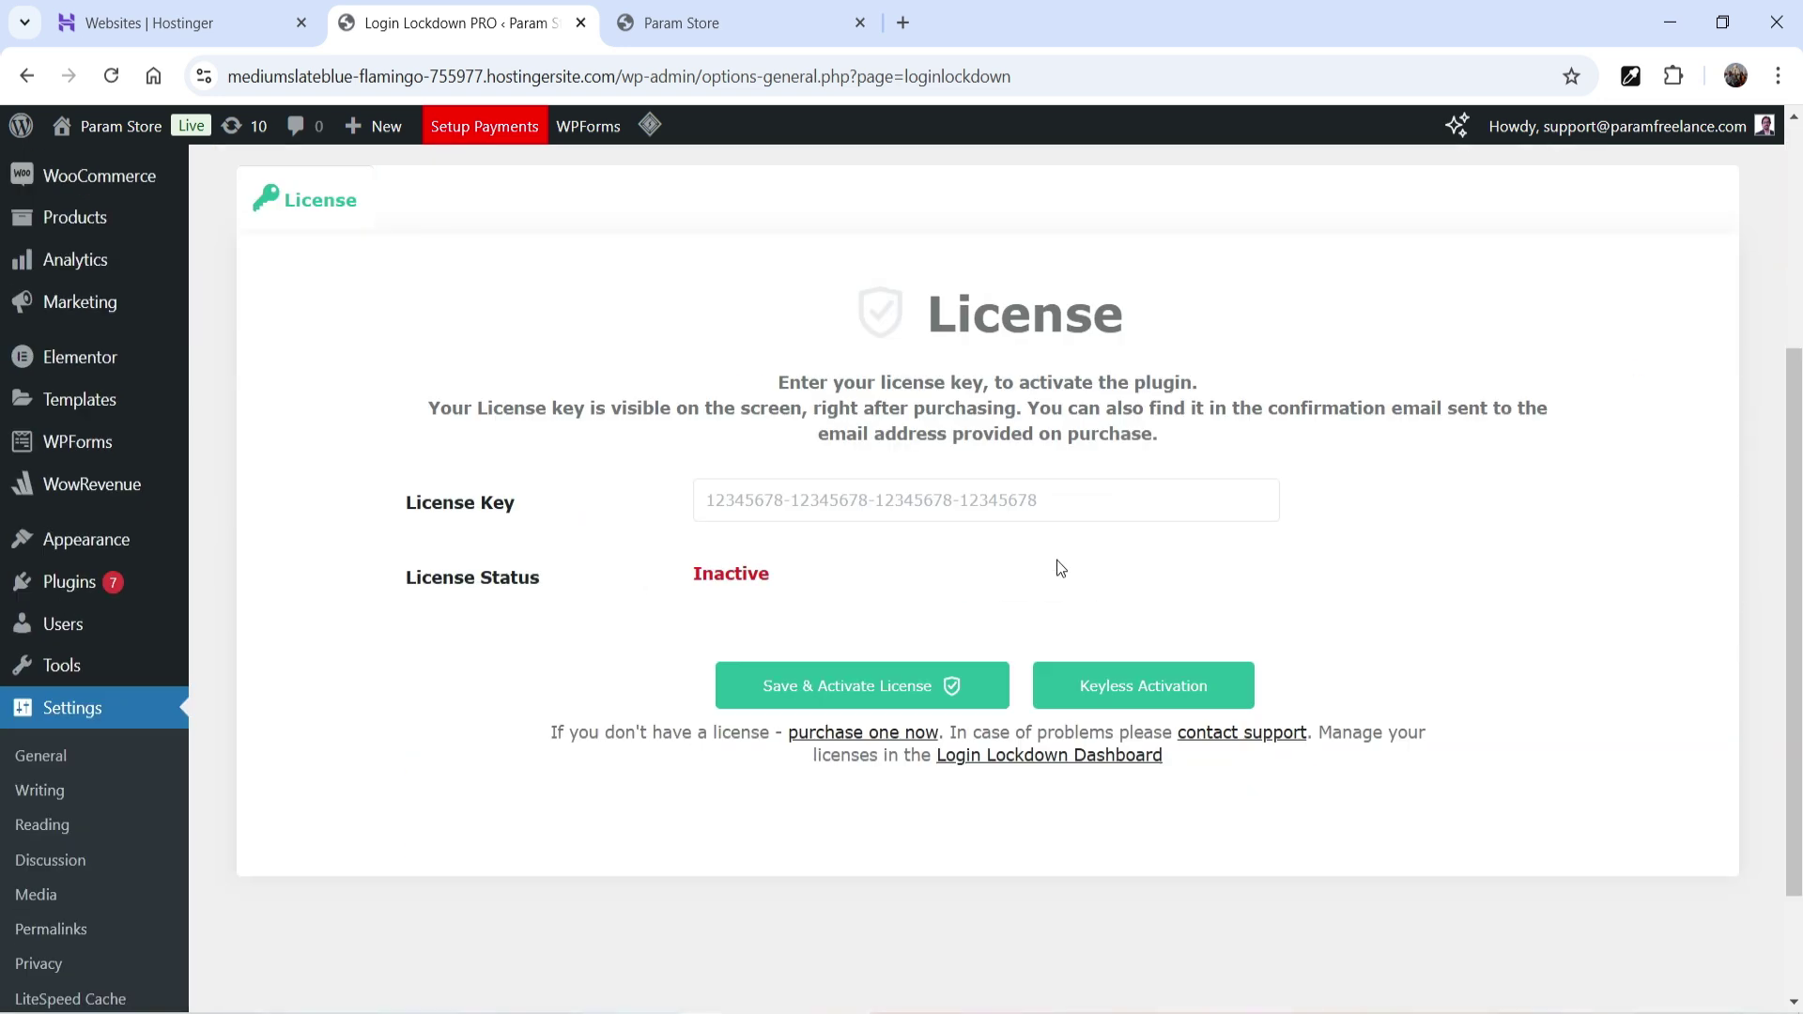
{"action": "key", "text": "alt+Tab"}
{"action": "left_click", "coordinate": [665, 59]}
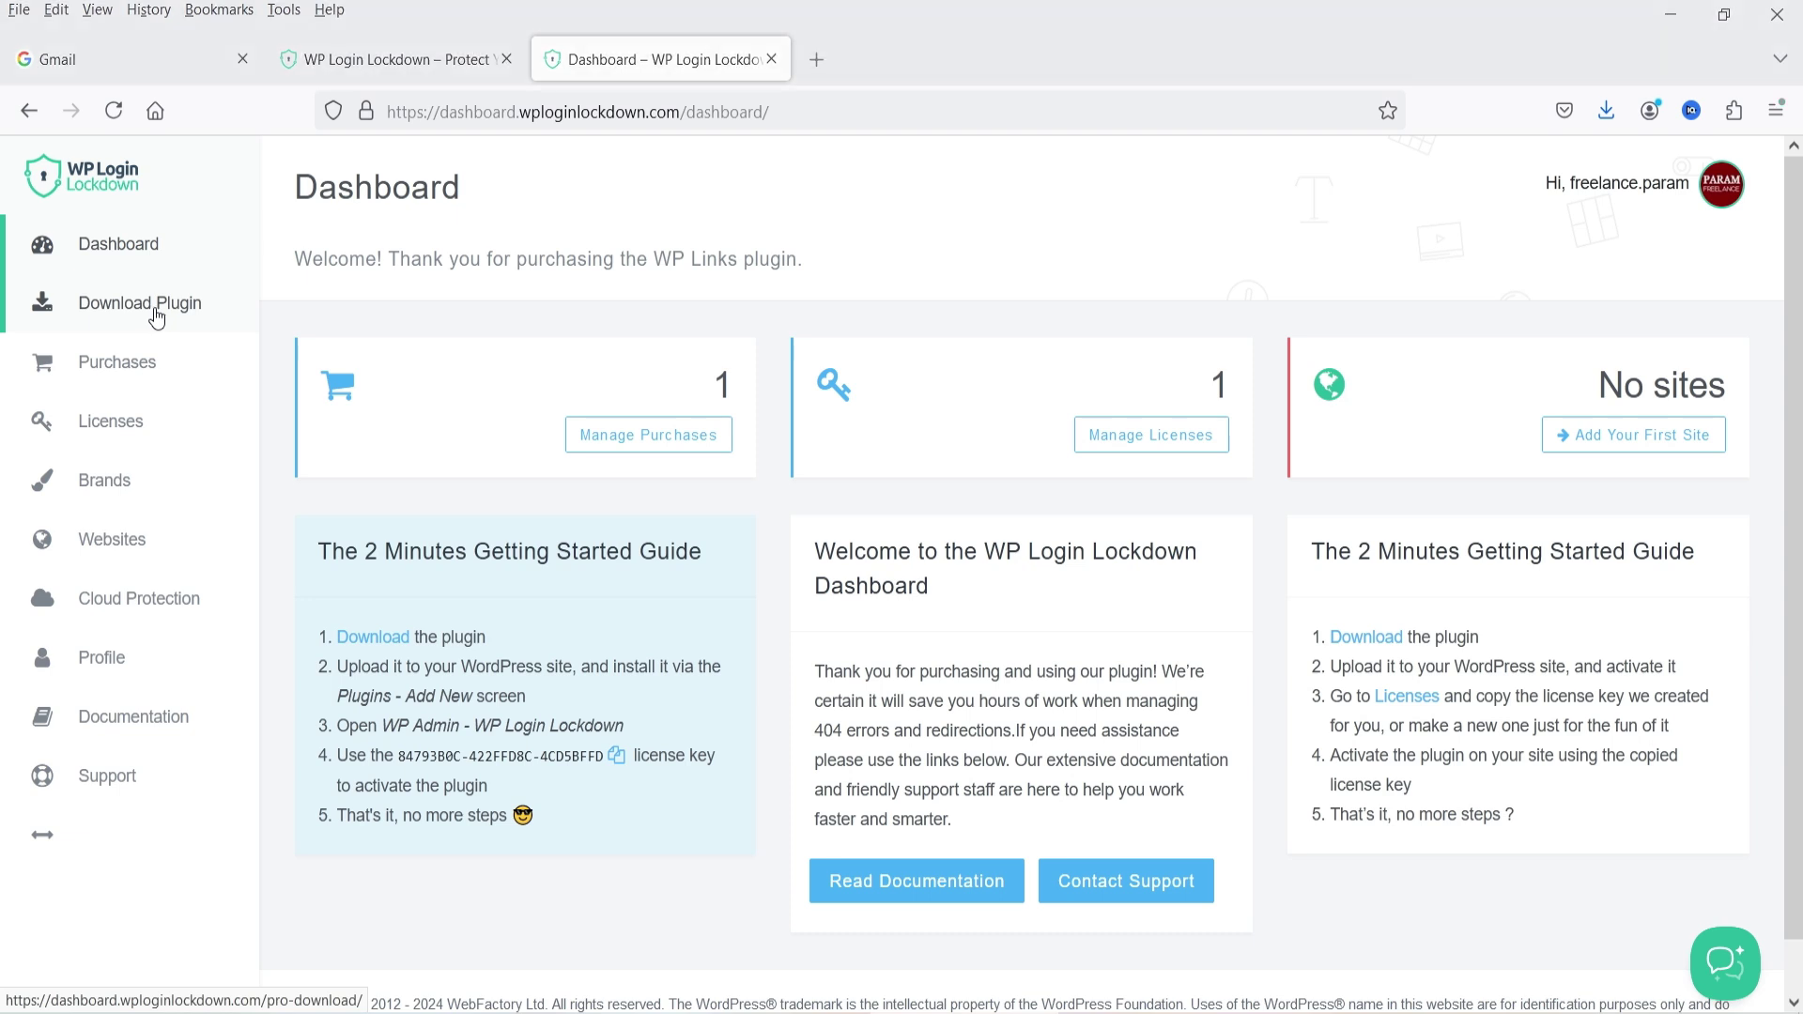
- Go to Licenses in the dashboard and copy the active PRO license key
{"action": "left_click", "coordinate": [123, 366]}
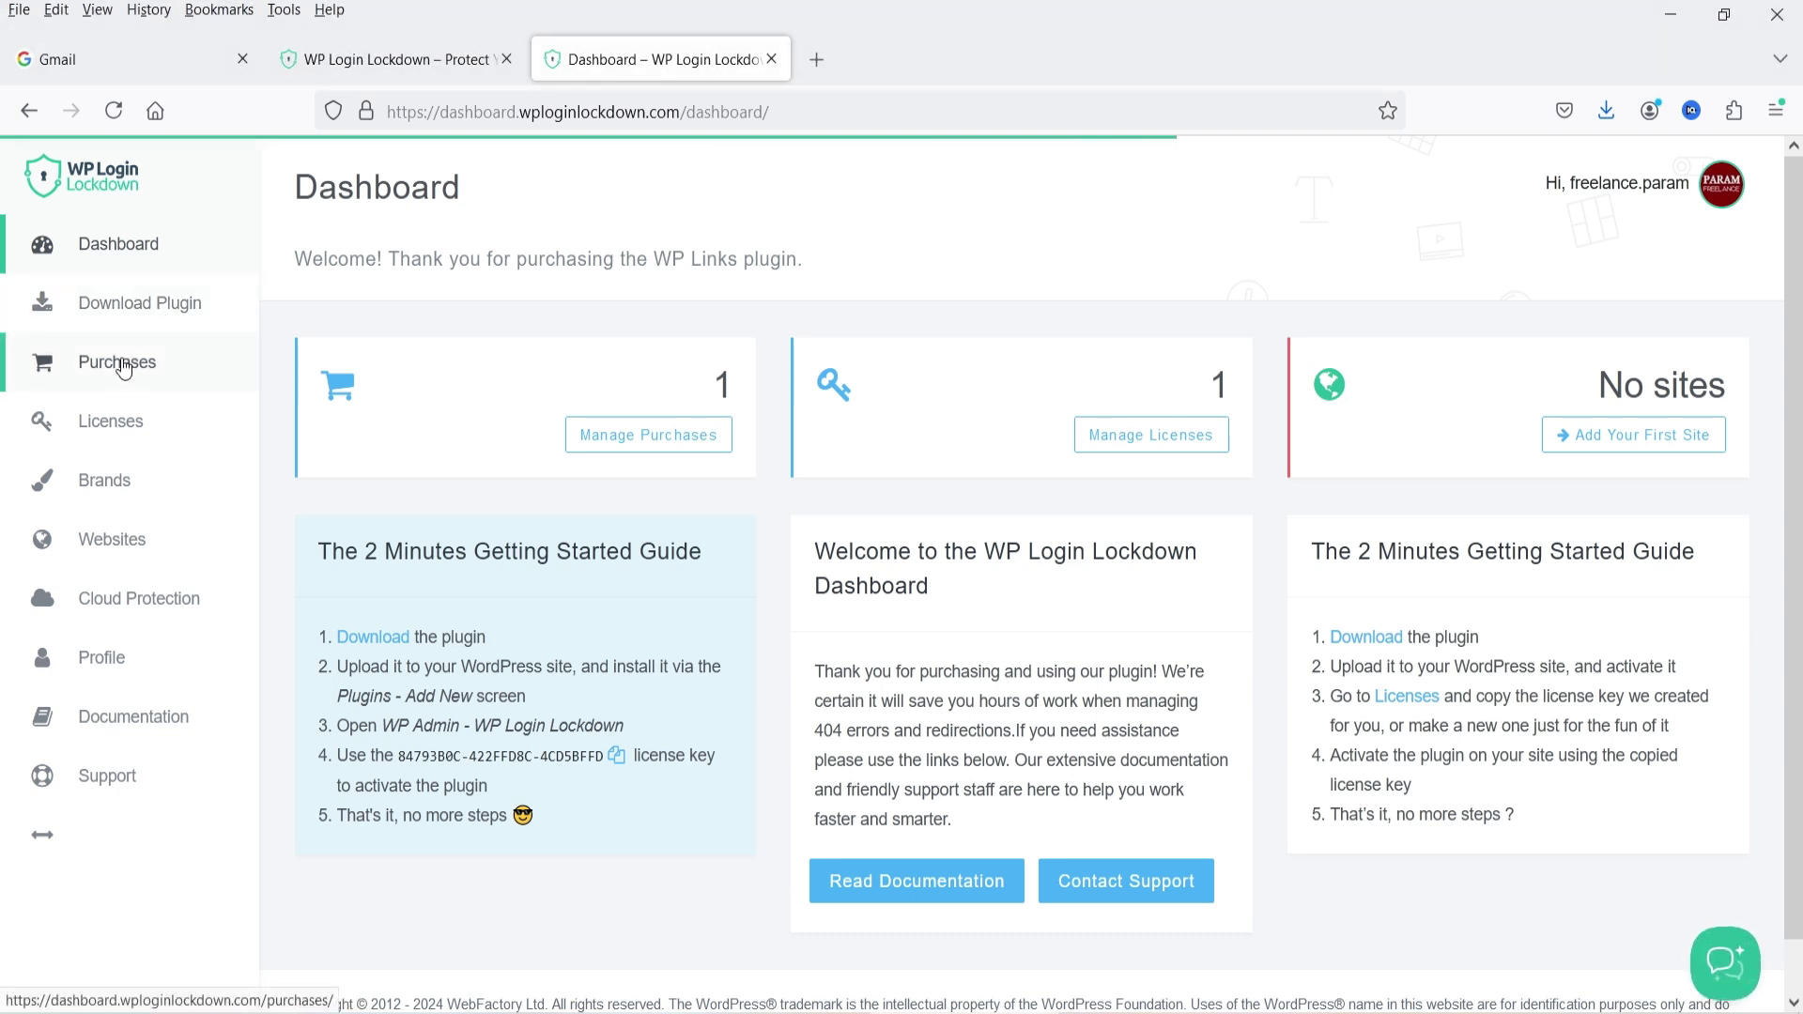
{"action": "left_click", "coordinate": [156, 428]}
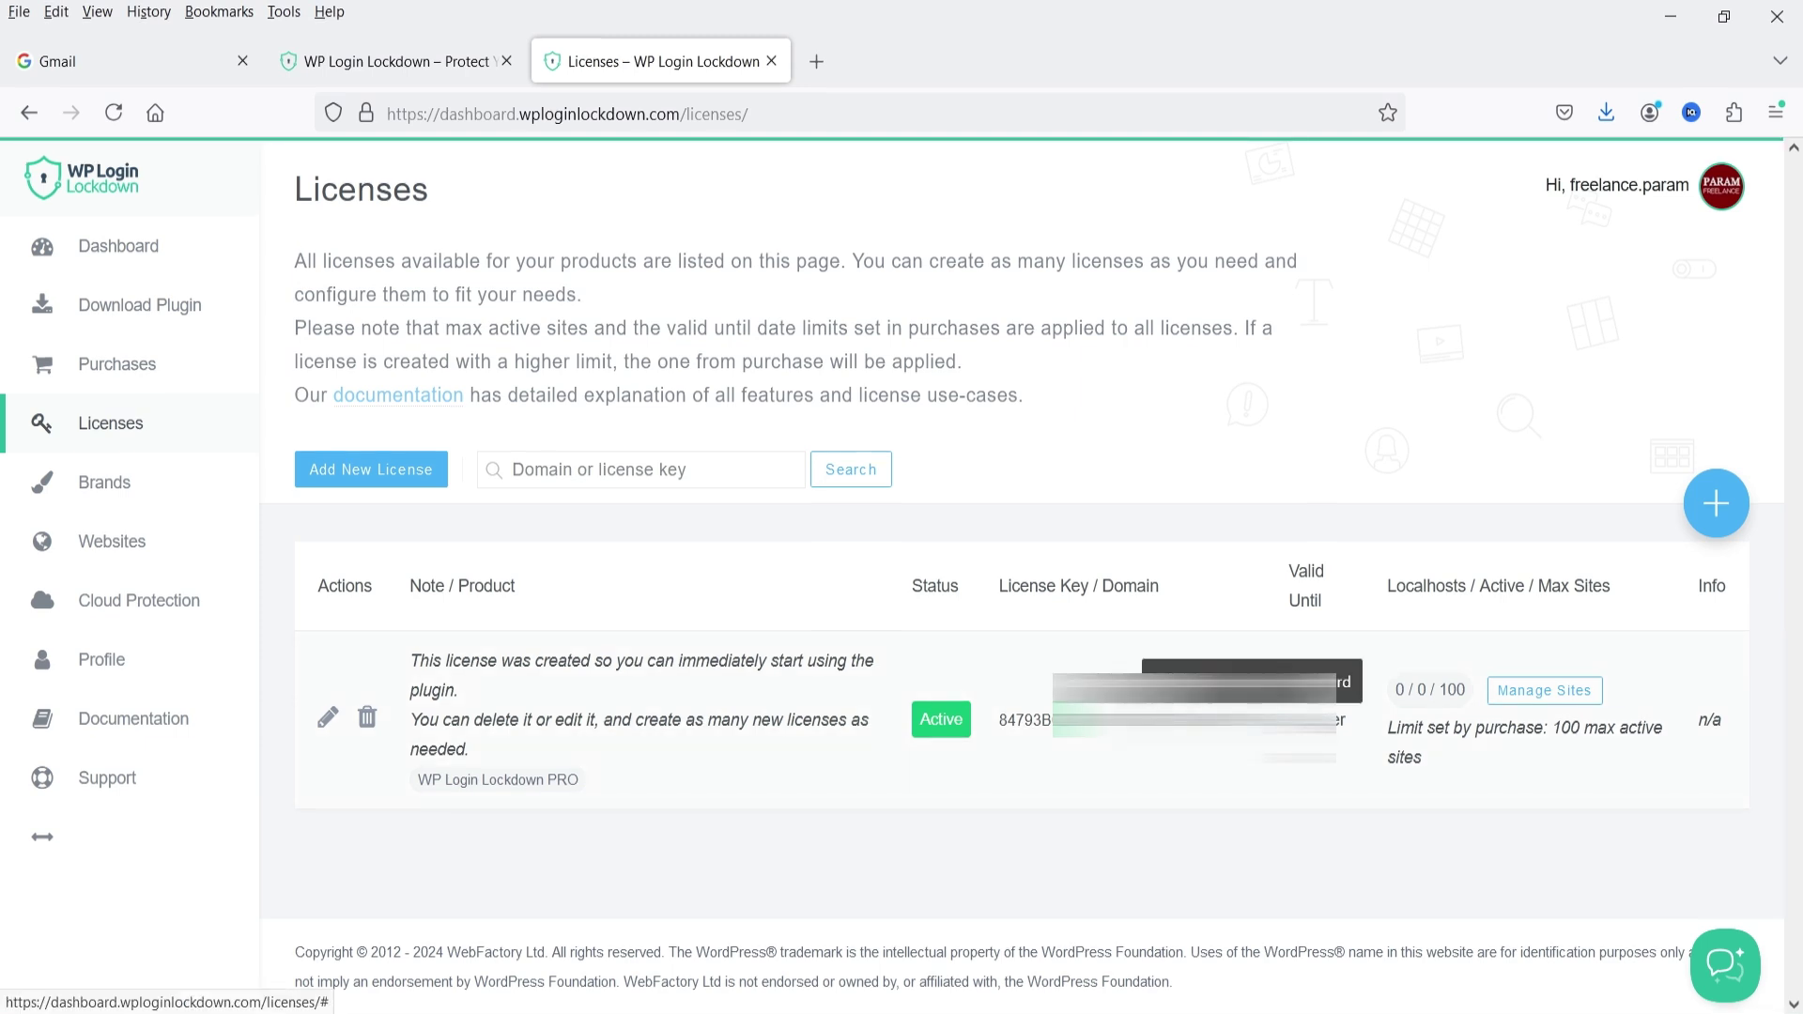
{"action": "left_click", "coordinate": [1220, 719]}
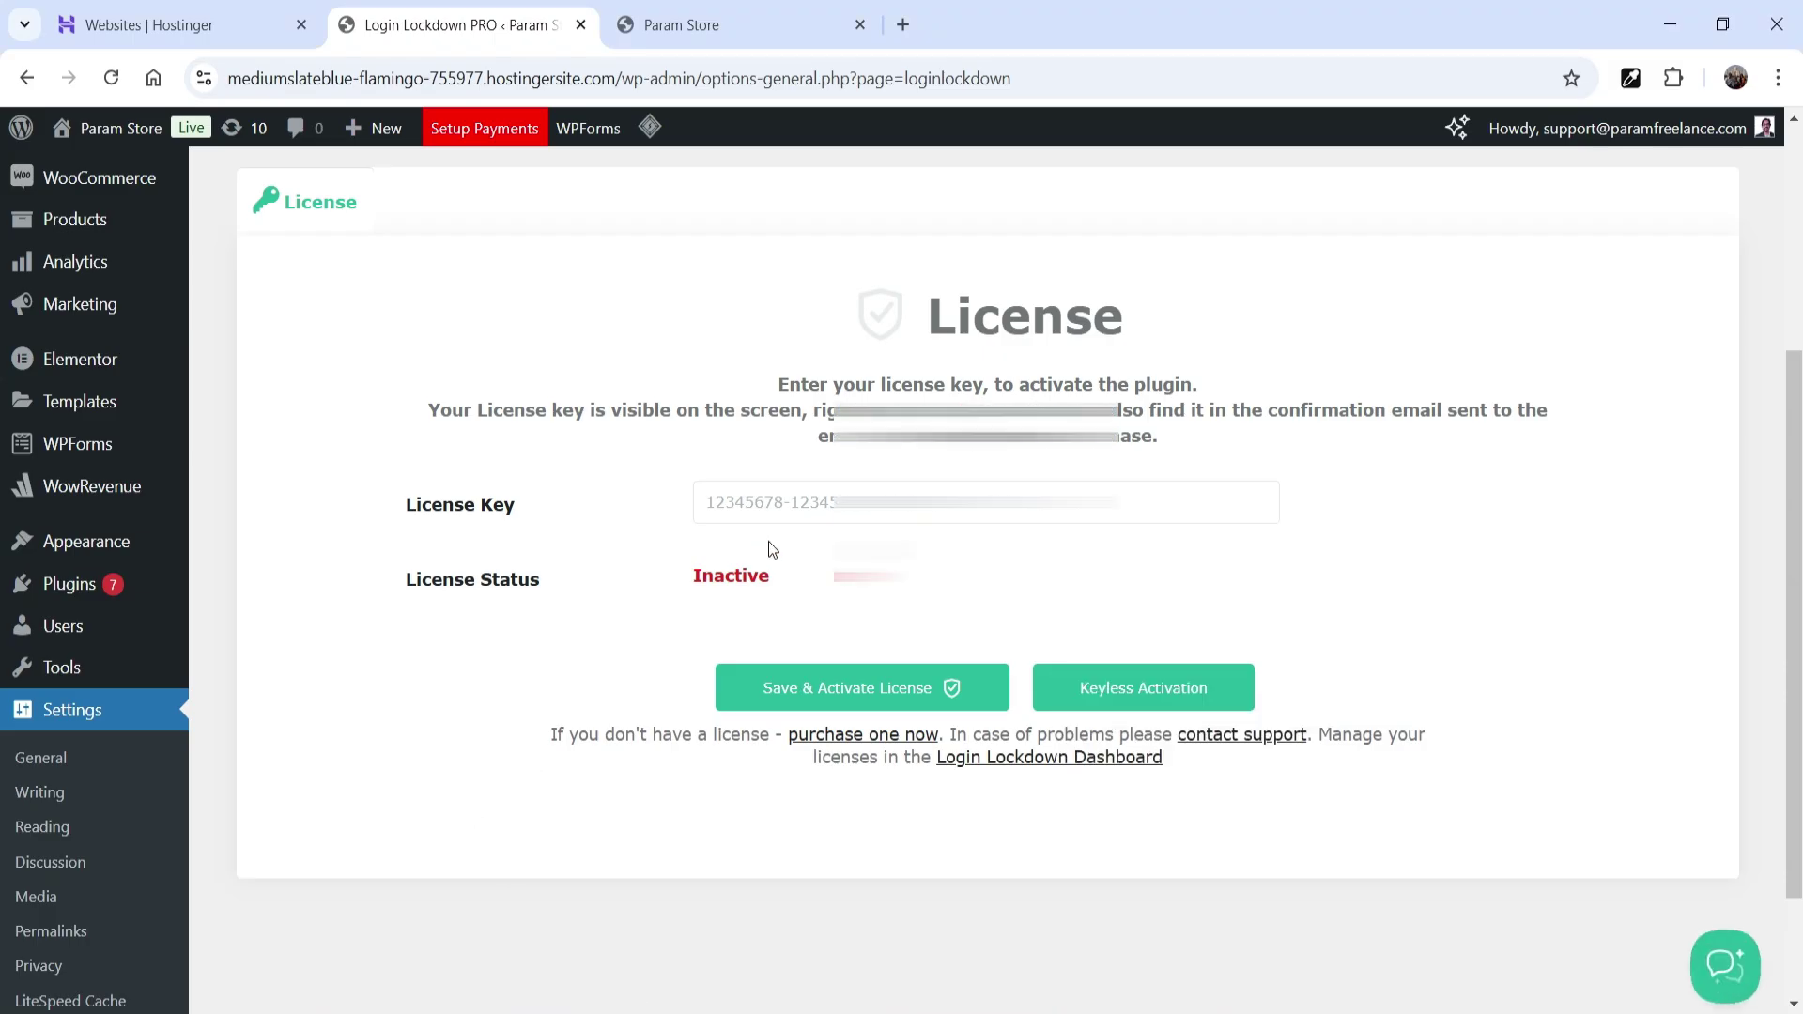
- Paste the copied key into the License Key field and activate the license
{"action": "left_click", "coordinate": [811, 497]}
{"action": "key", "text": "ctrl+v"}
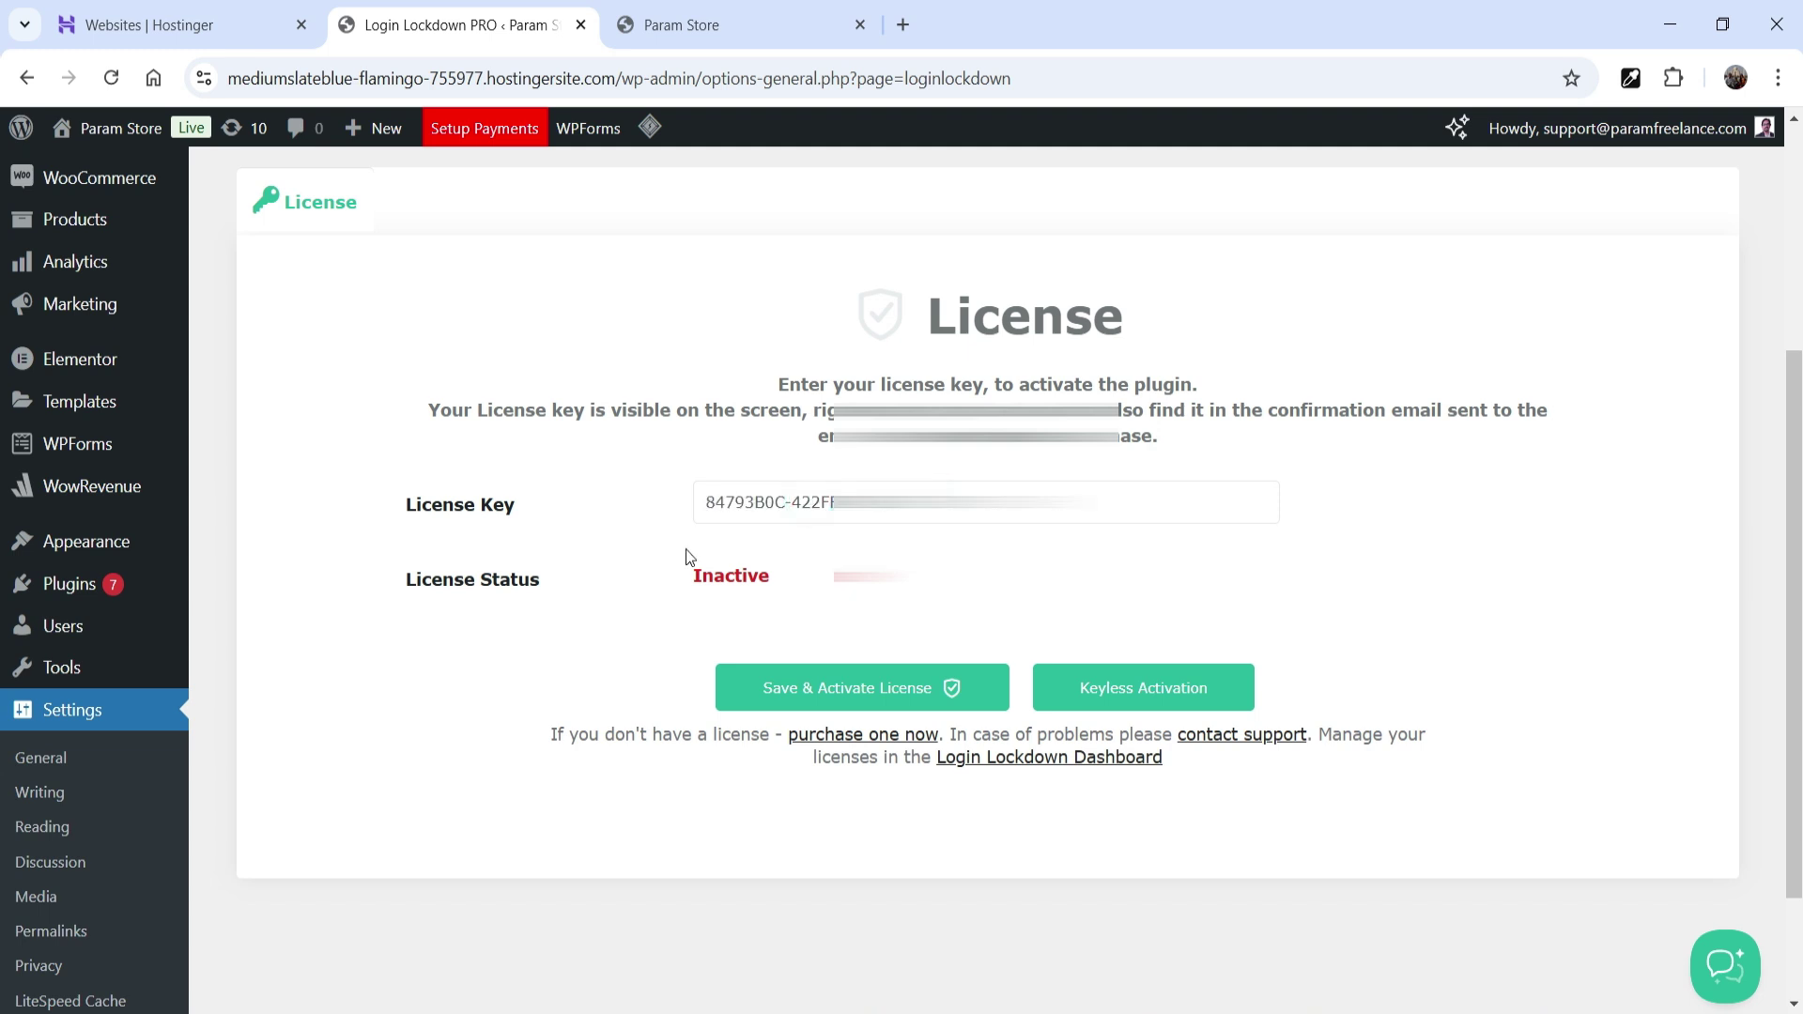
{"action": "left_click", "coordinate": [877, 688]}
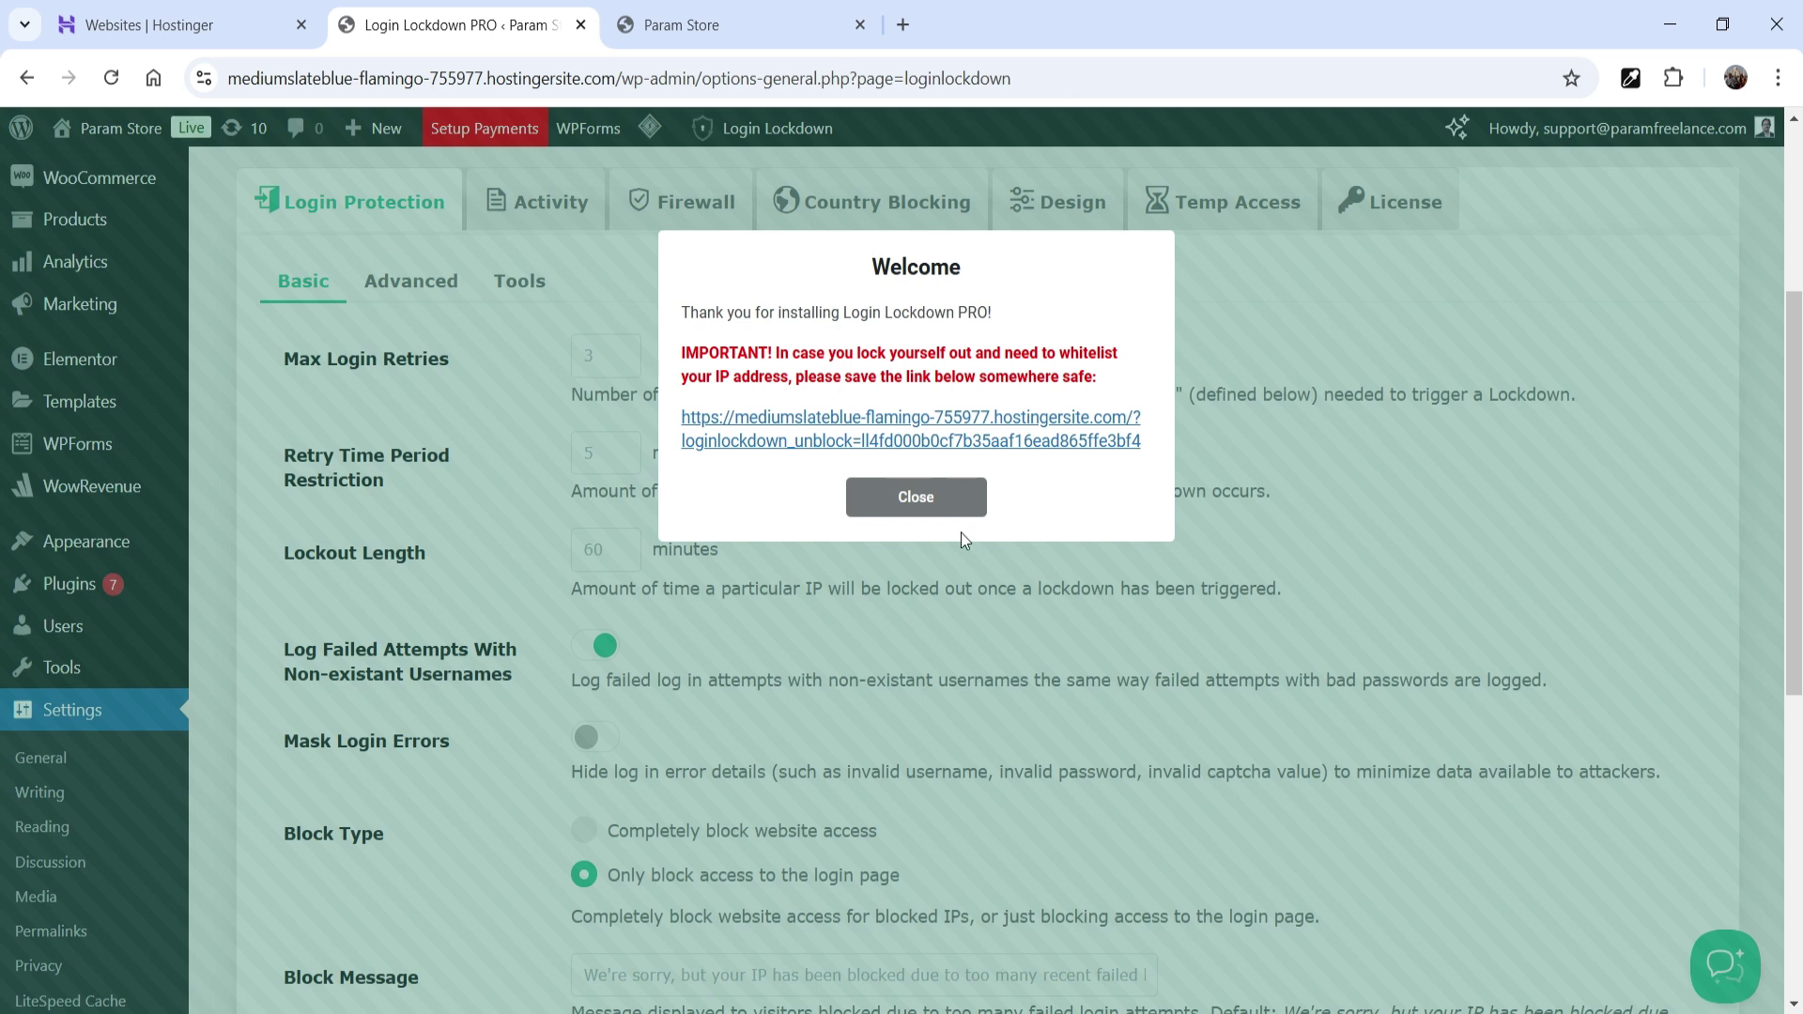
- Close the Welcome message, look over Basic settings, and open the Advanced sub-tab
{"action": "left_click", "coordinate": [917, 497]}
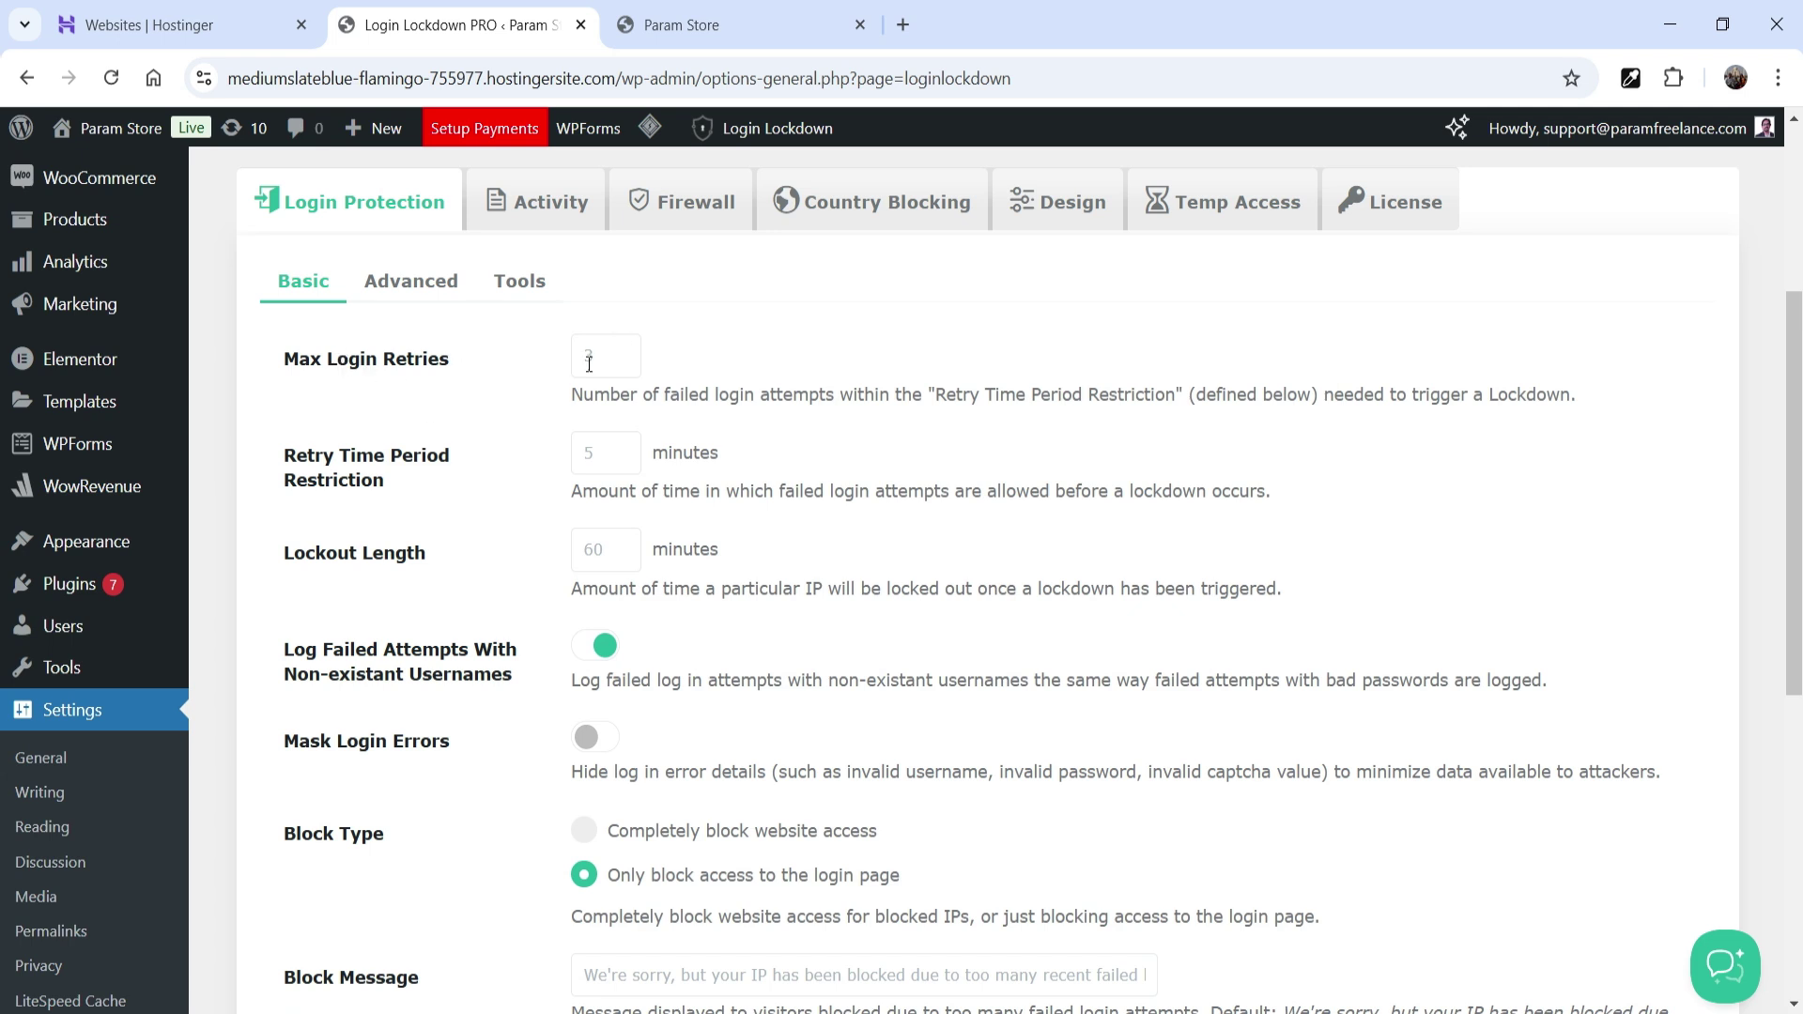
{"action": "scroll", "coordinate": [461, 475], "scroll_direction": "down", "scroll_amount": 5}
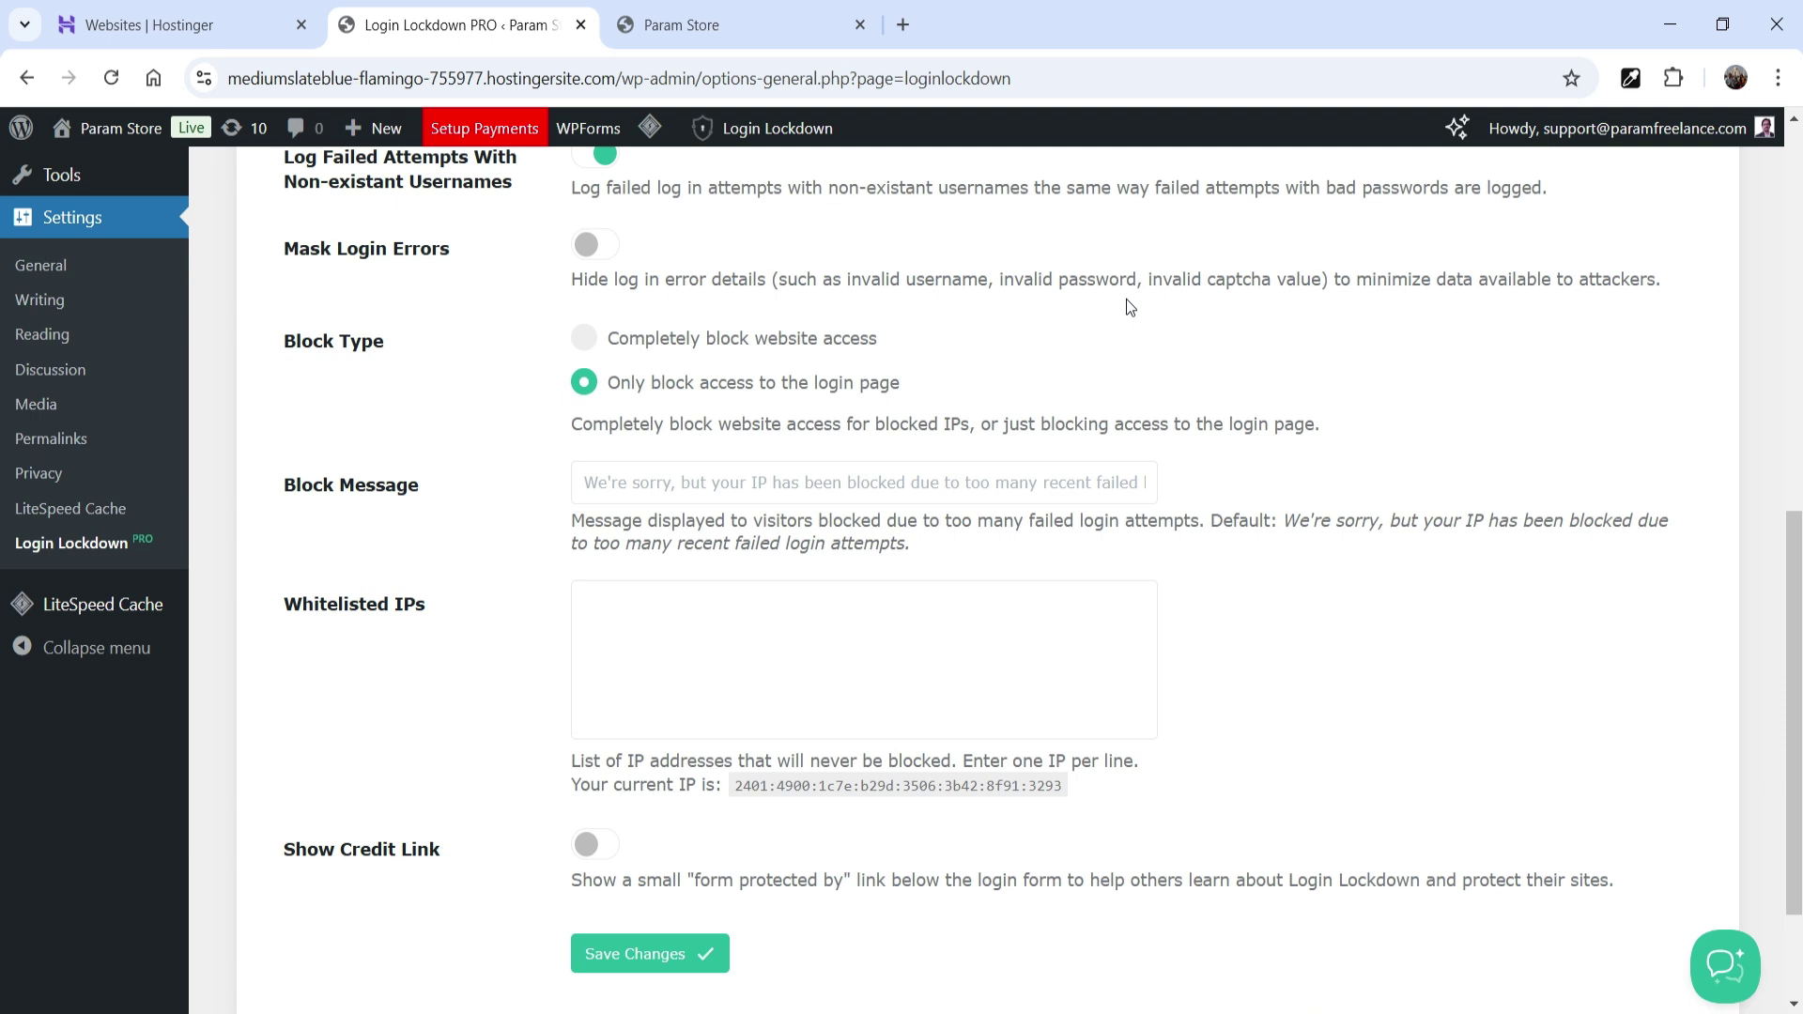
{"action": "scroll", "coordinate": [442, 526], "scroll_direction": "down", "scroll_amount": 2}
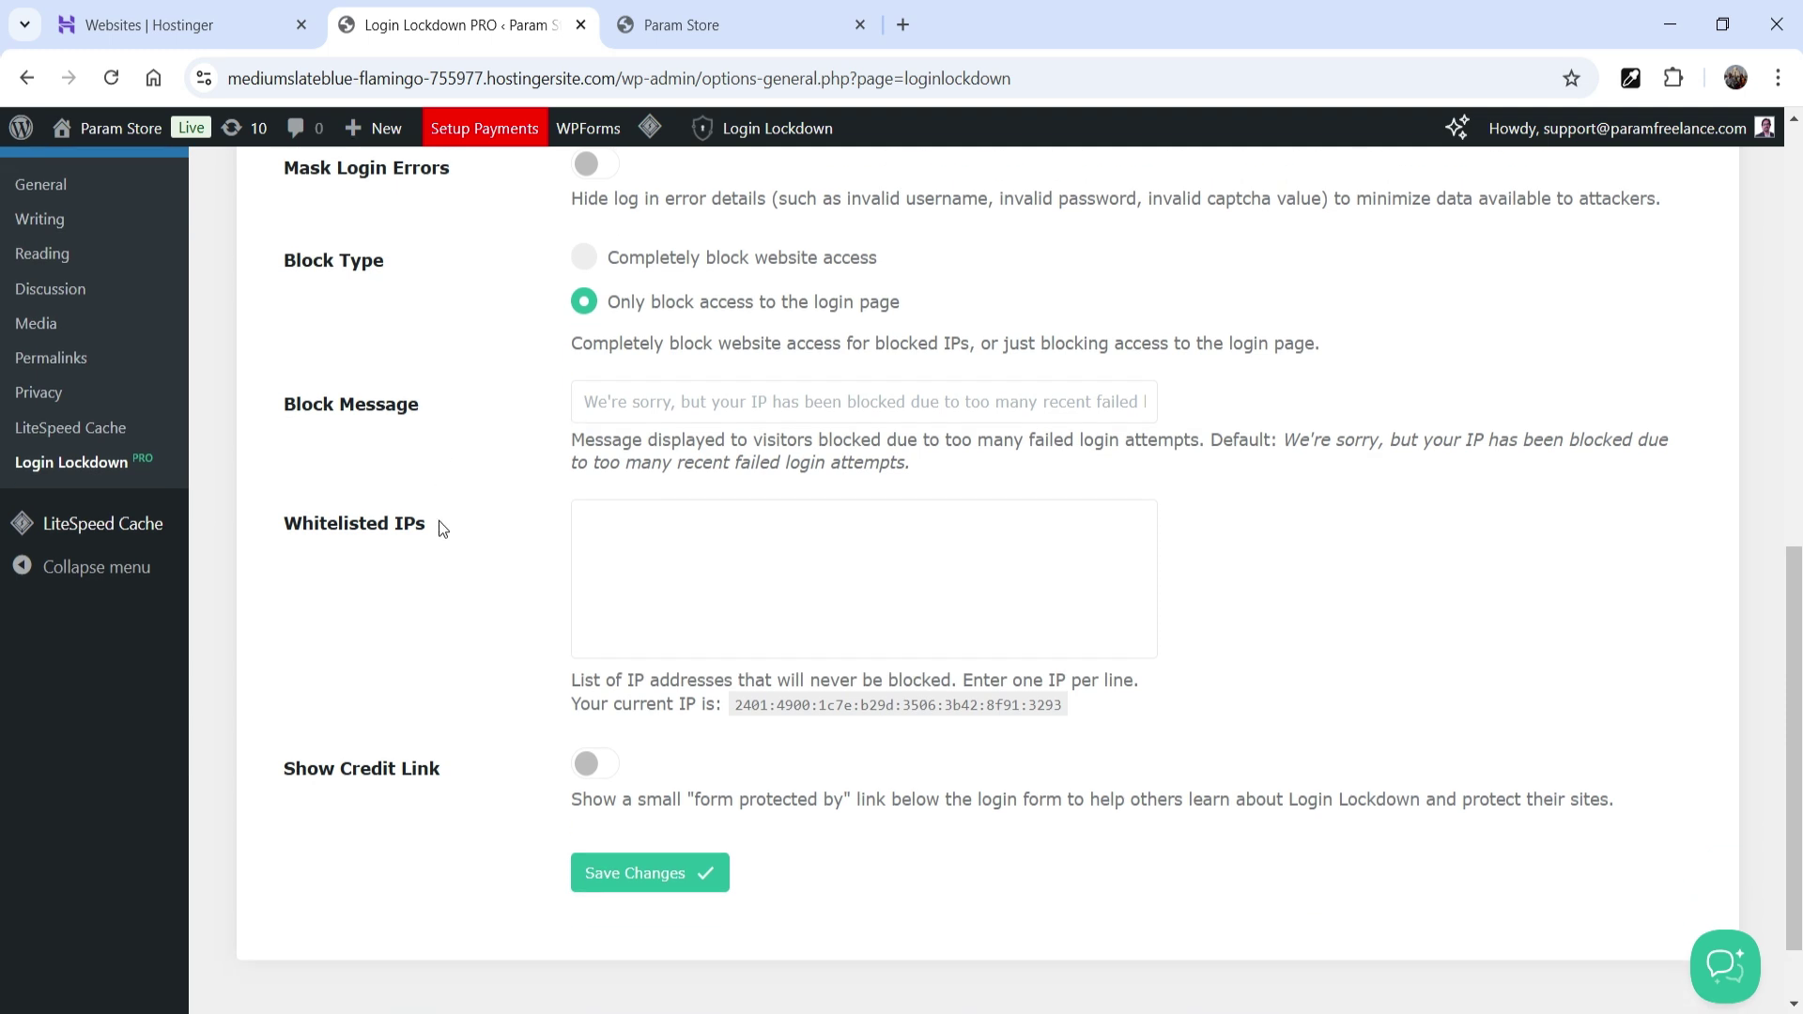
{"action": "scroll", "coordinate": [564, 592], "scroll_direction": "up", "scroll_amount": 3}
{"action": "scroll", "coordinate": [567, 587], "scroll_direction": "up", "scroll_amount": 5}
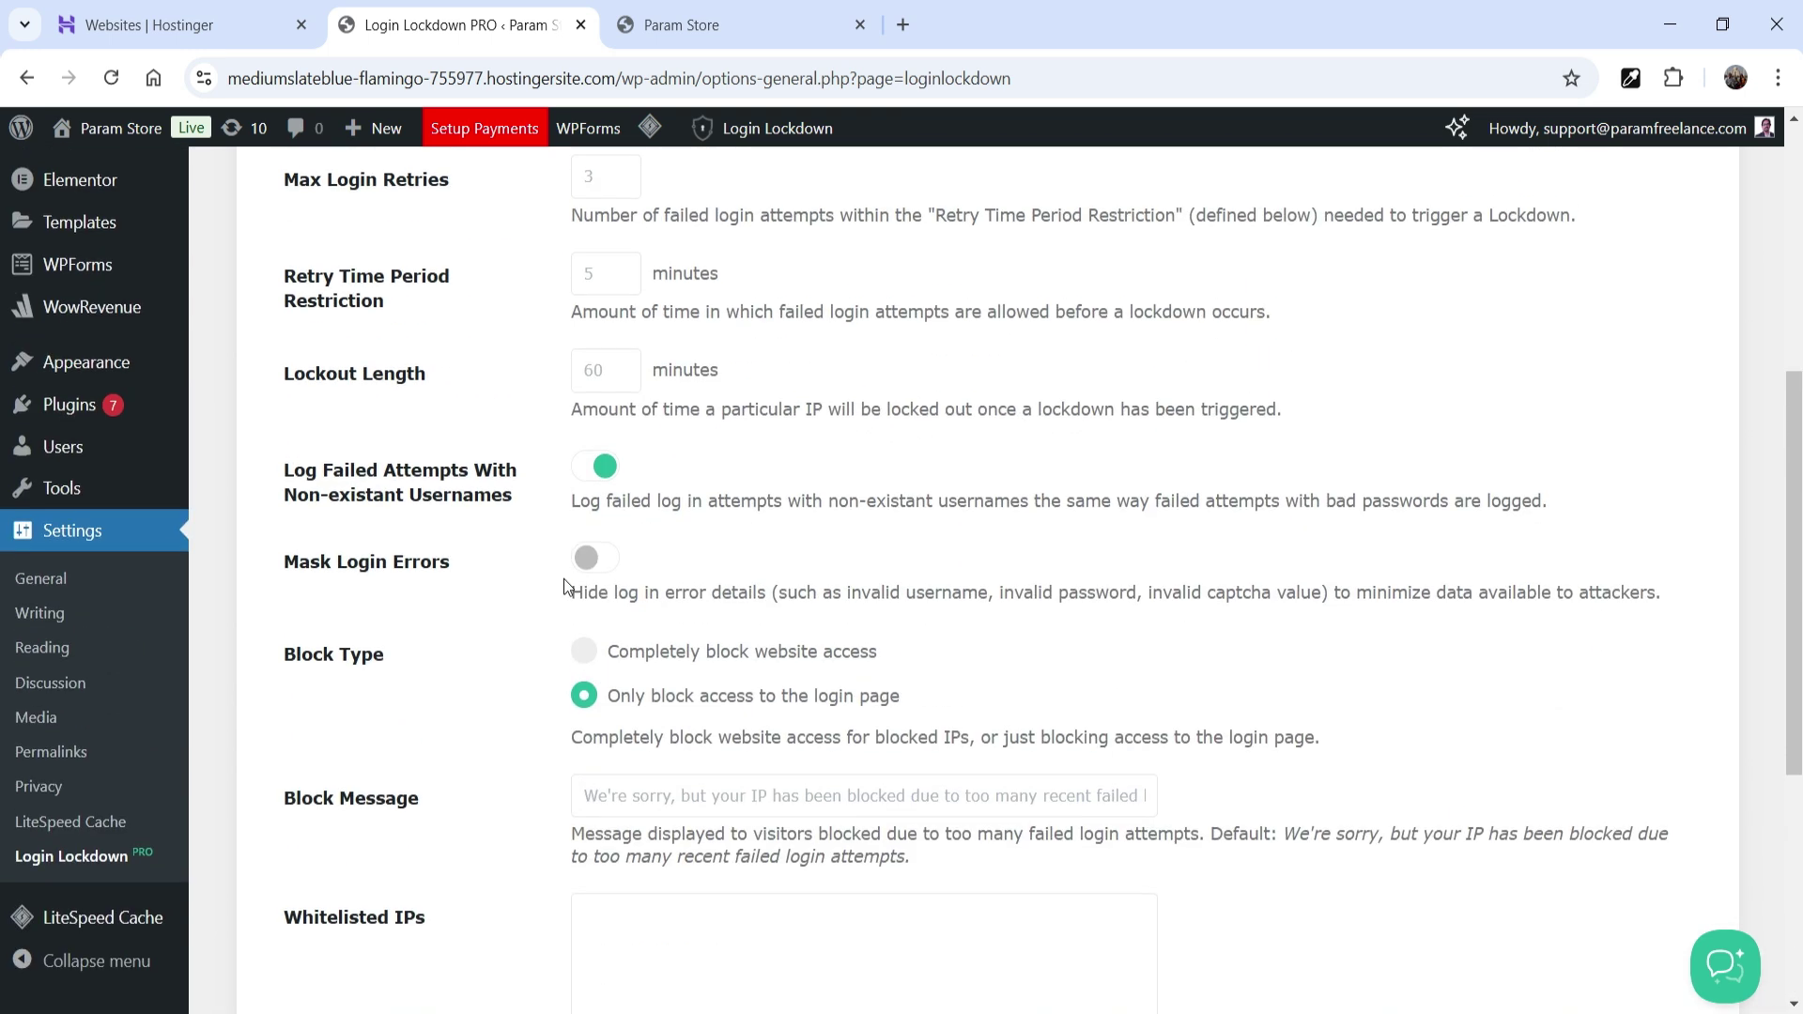
{"action": "left_click", "coordinate": [432, 469]}
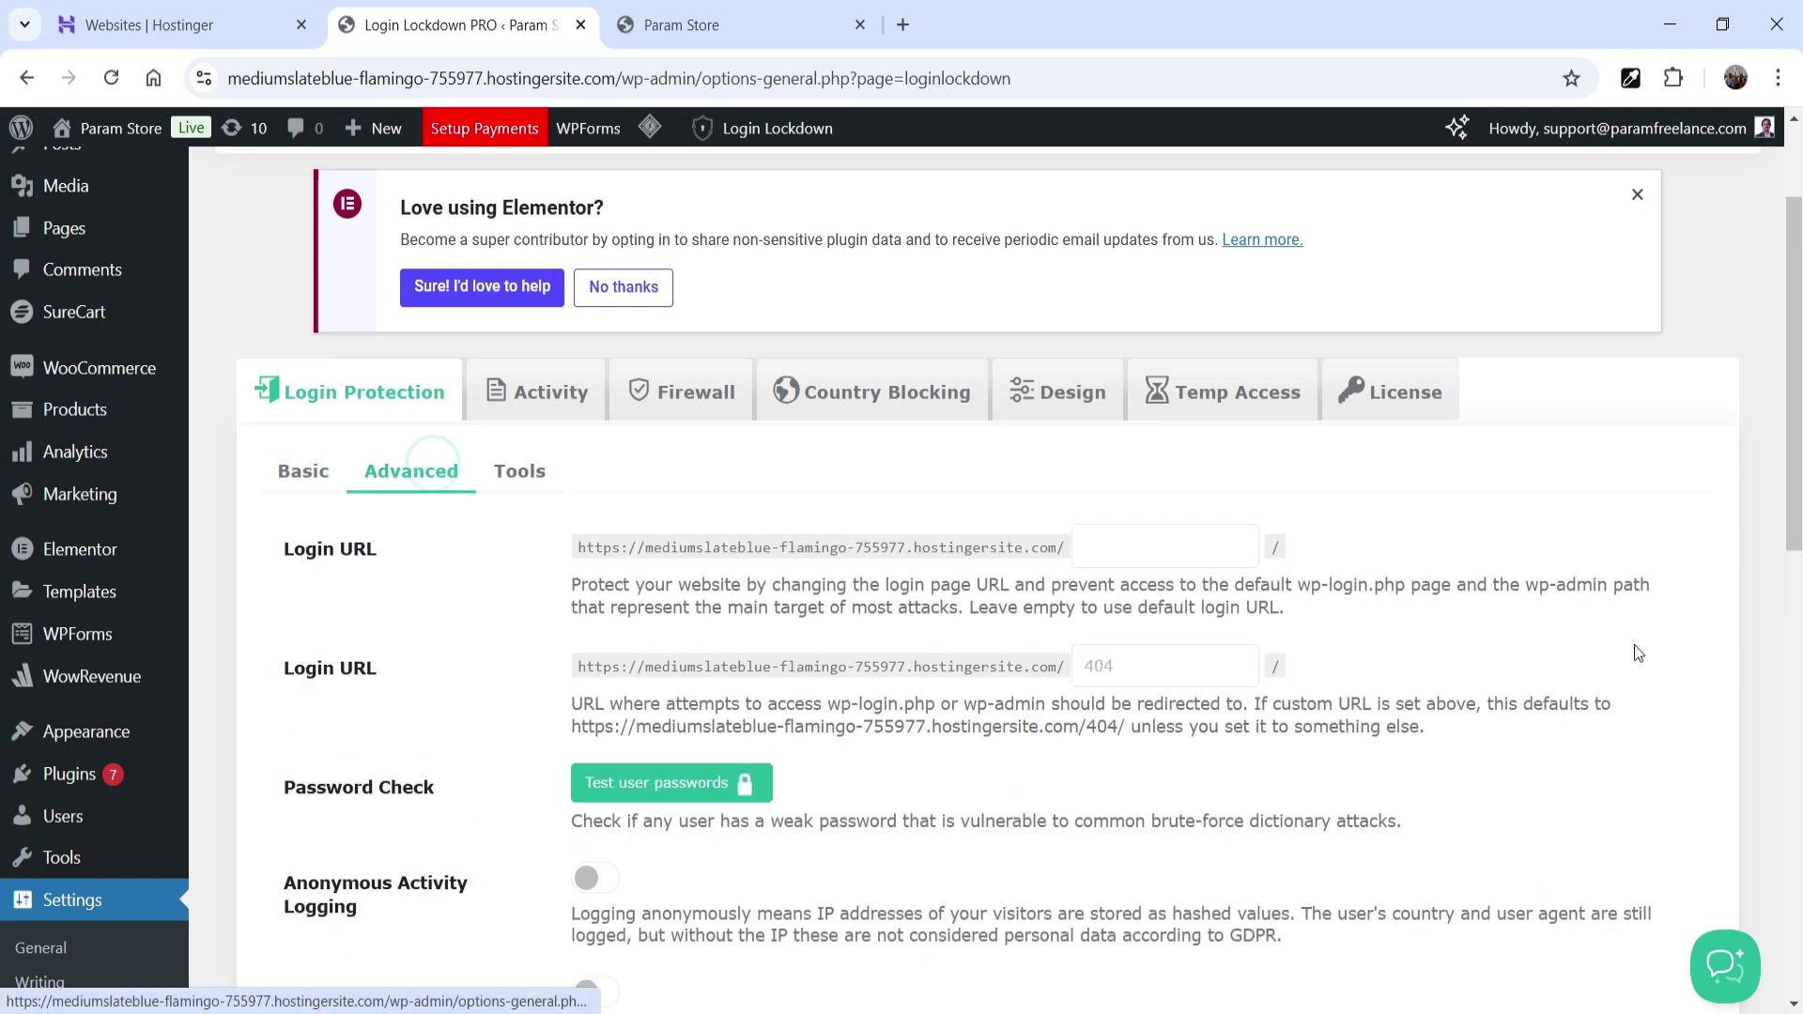
- Copy the site's wp-admin address and load it in the Firefox private window
{"action": "scroll", "coordinate": [356, 603], "scroll_direction": "down", "scroll_amount": 1}
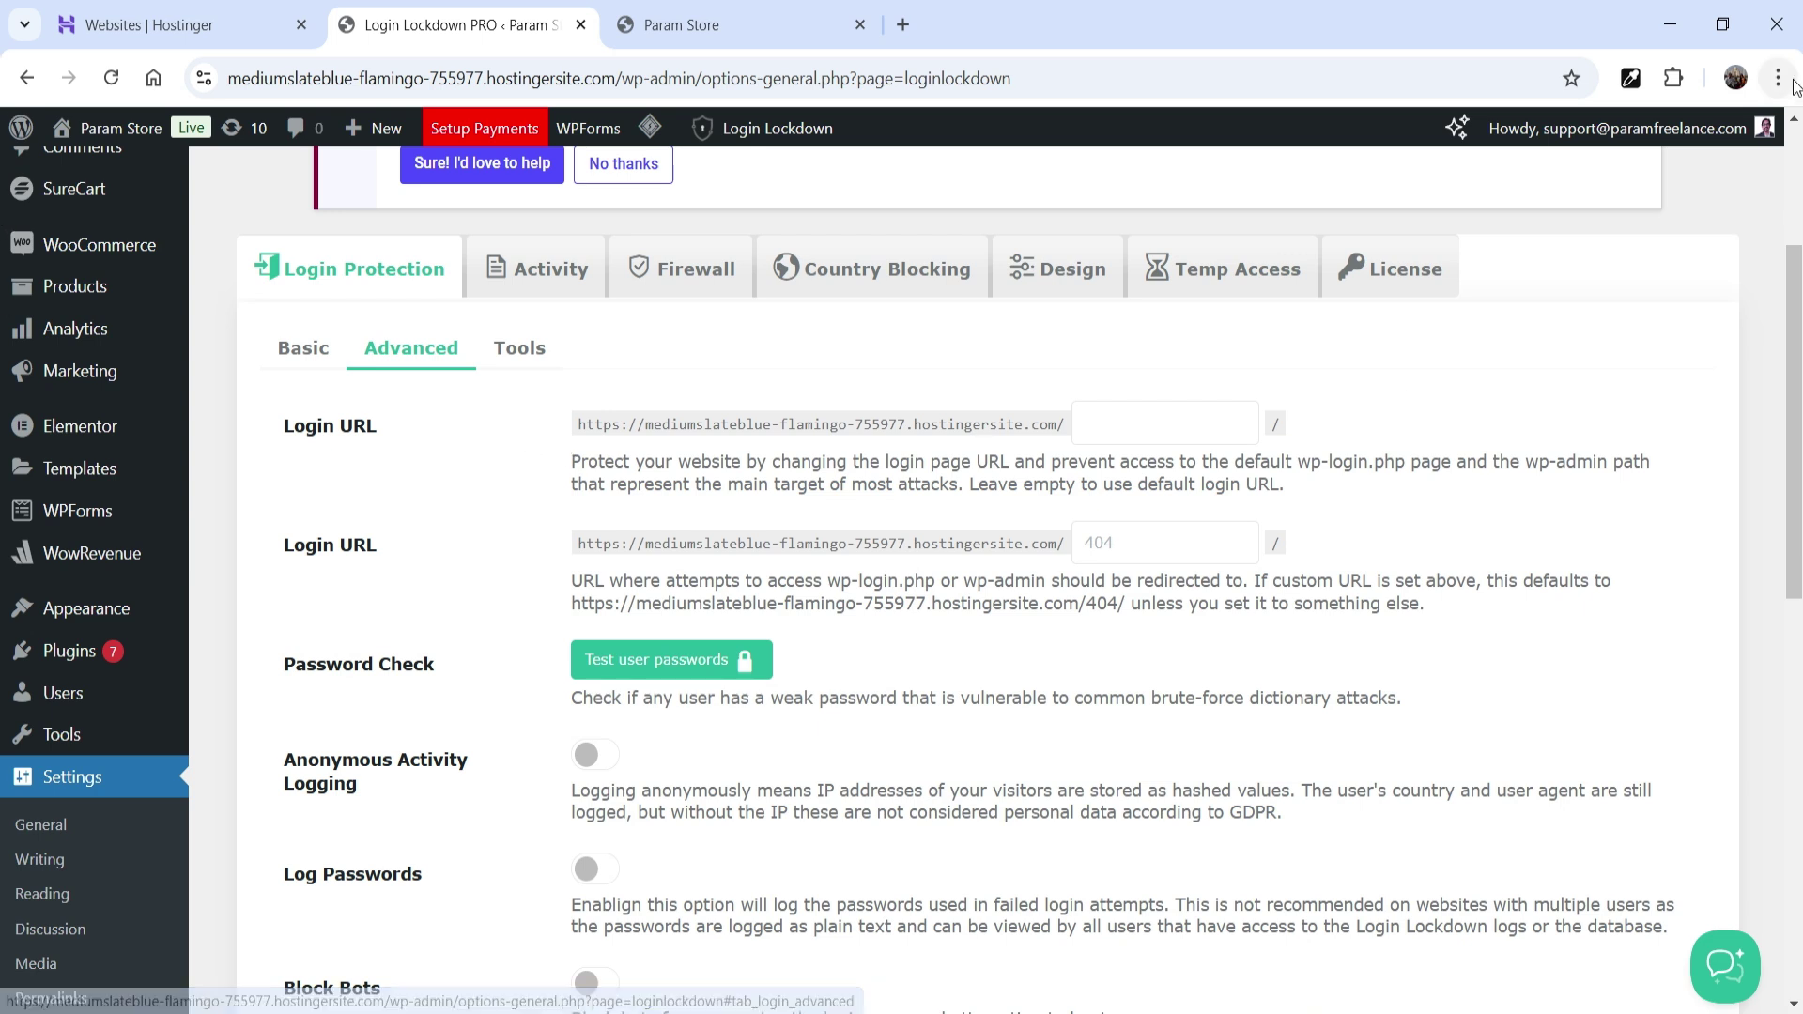
{"action": "left_click_drag", "start_coordinate": [230, 78], "coordinate": [758, 78]}
{"action": "key", "text": "ctrl+c"}
{"action": "left_click", "coordinate": [1356, 396]}
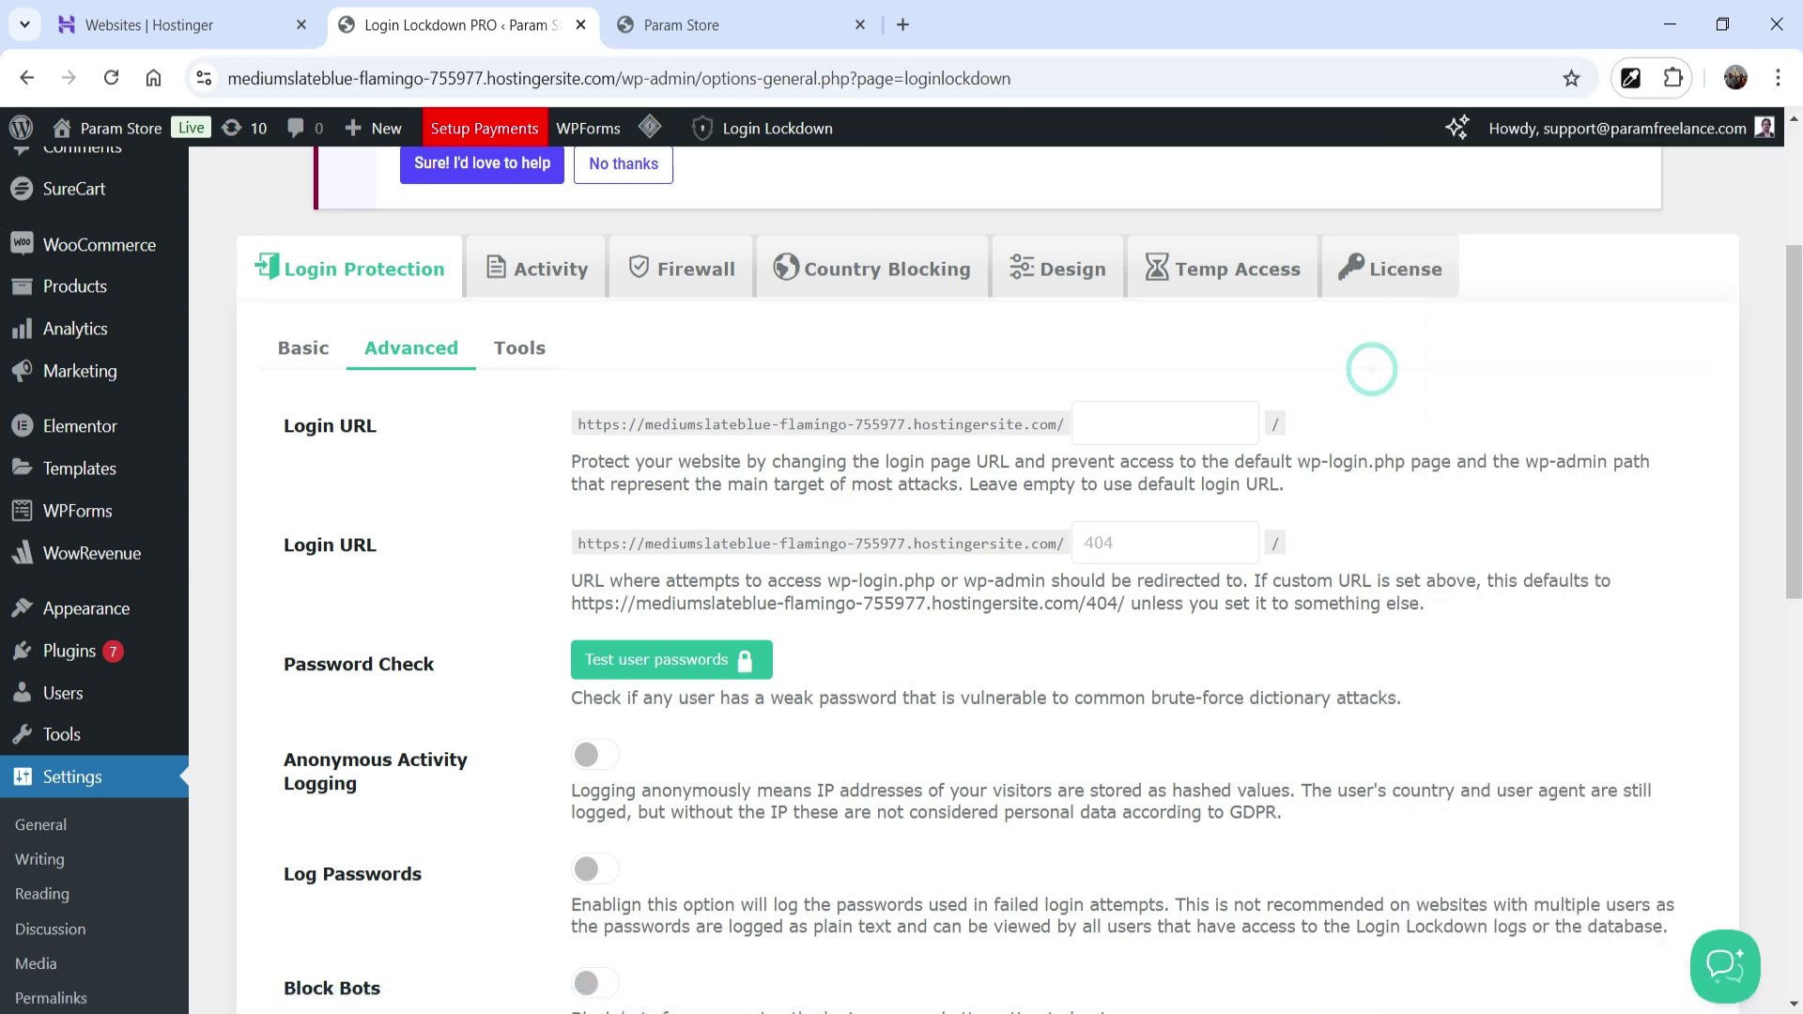
{"action": "key", "text": "ctrl+v"}
{"action": "key", "text": "Return"}
- Set the custom Login URL to login-wp and save the changes
{"action": "left_click", "coordinate": [1109, 428]}
{"action": "type", "text": "login-wp"}
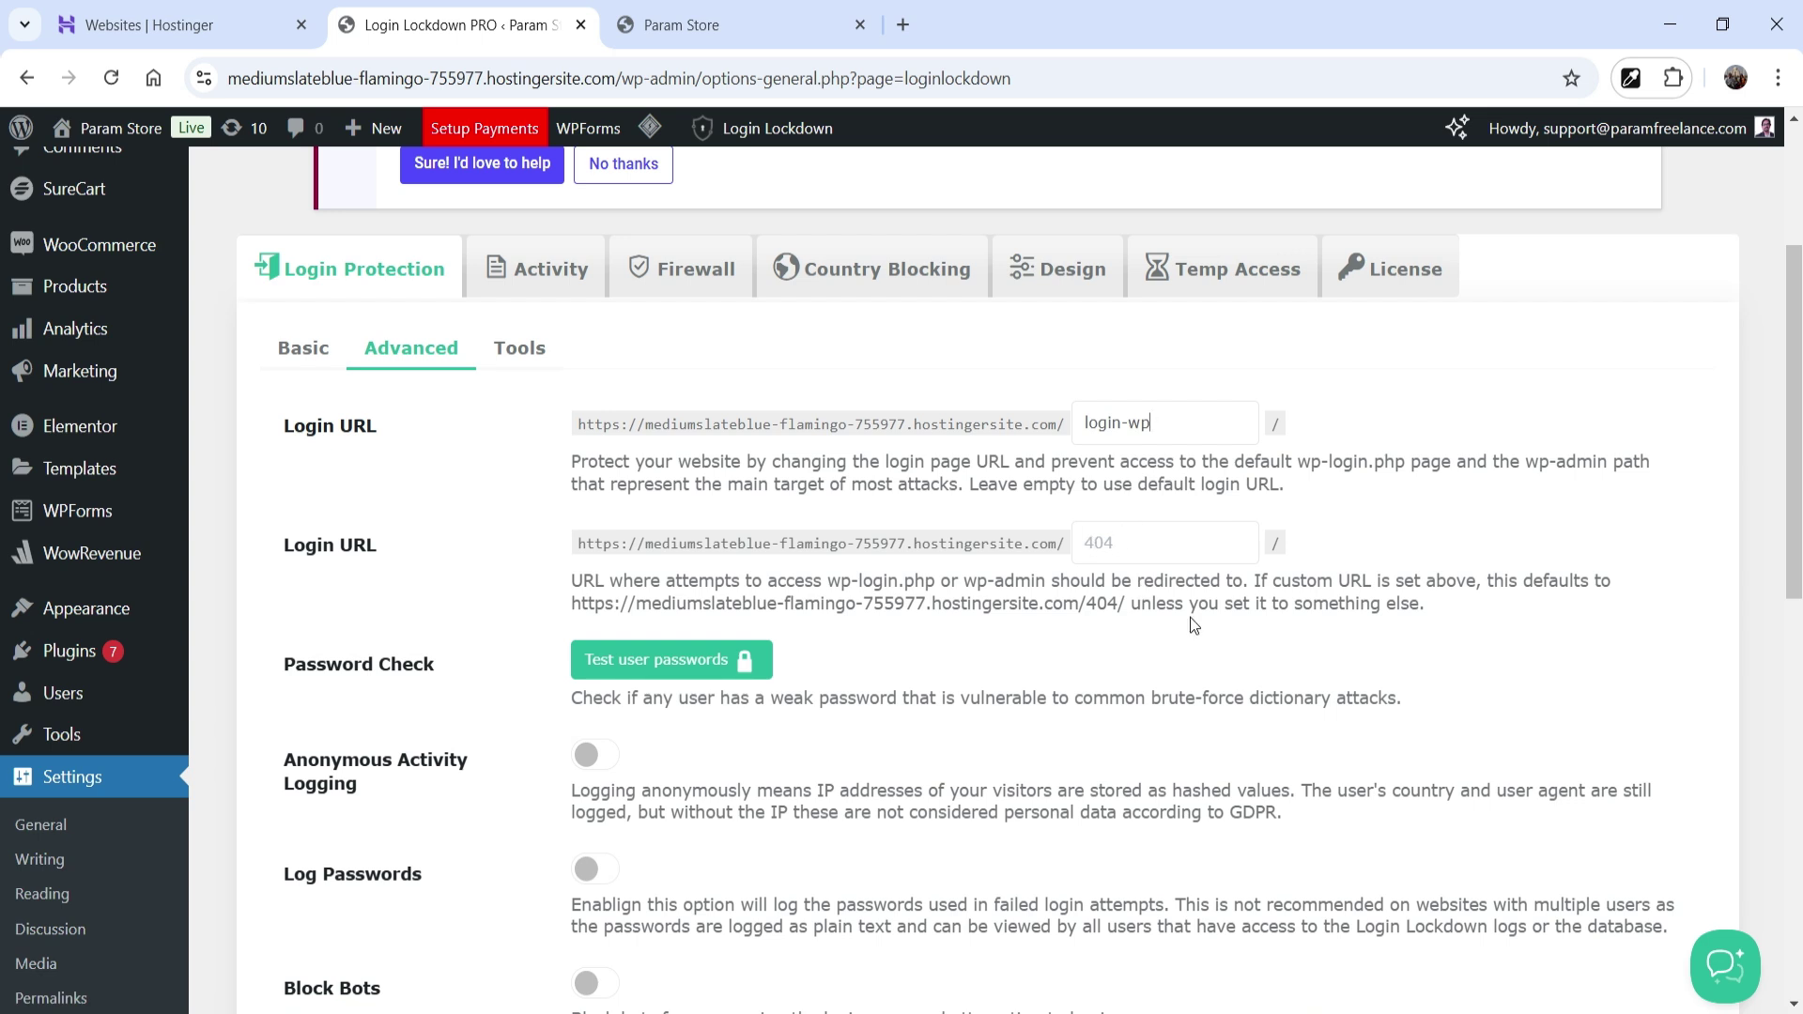
{"action": "scroll", "coordinate": [1191, 617], "scroll_direction": "down", "scroll_amount": 12}
{"action": "left_click", "coordinate": [649, 779]}
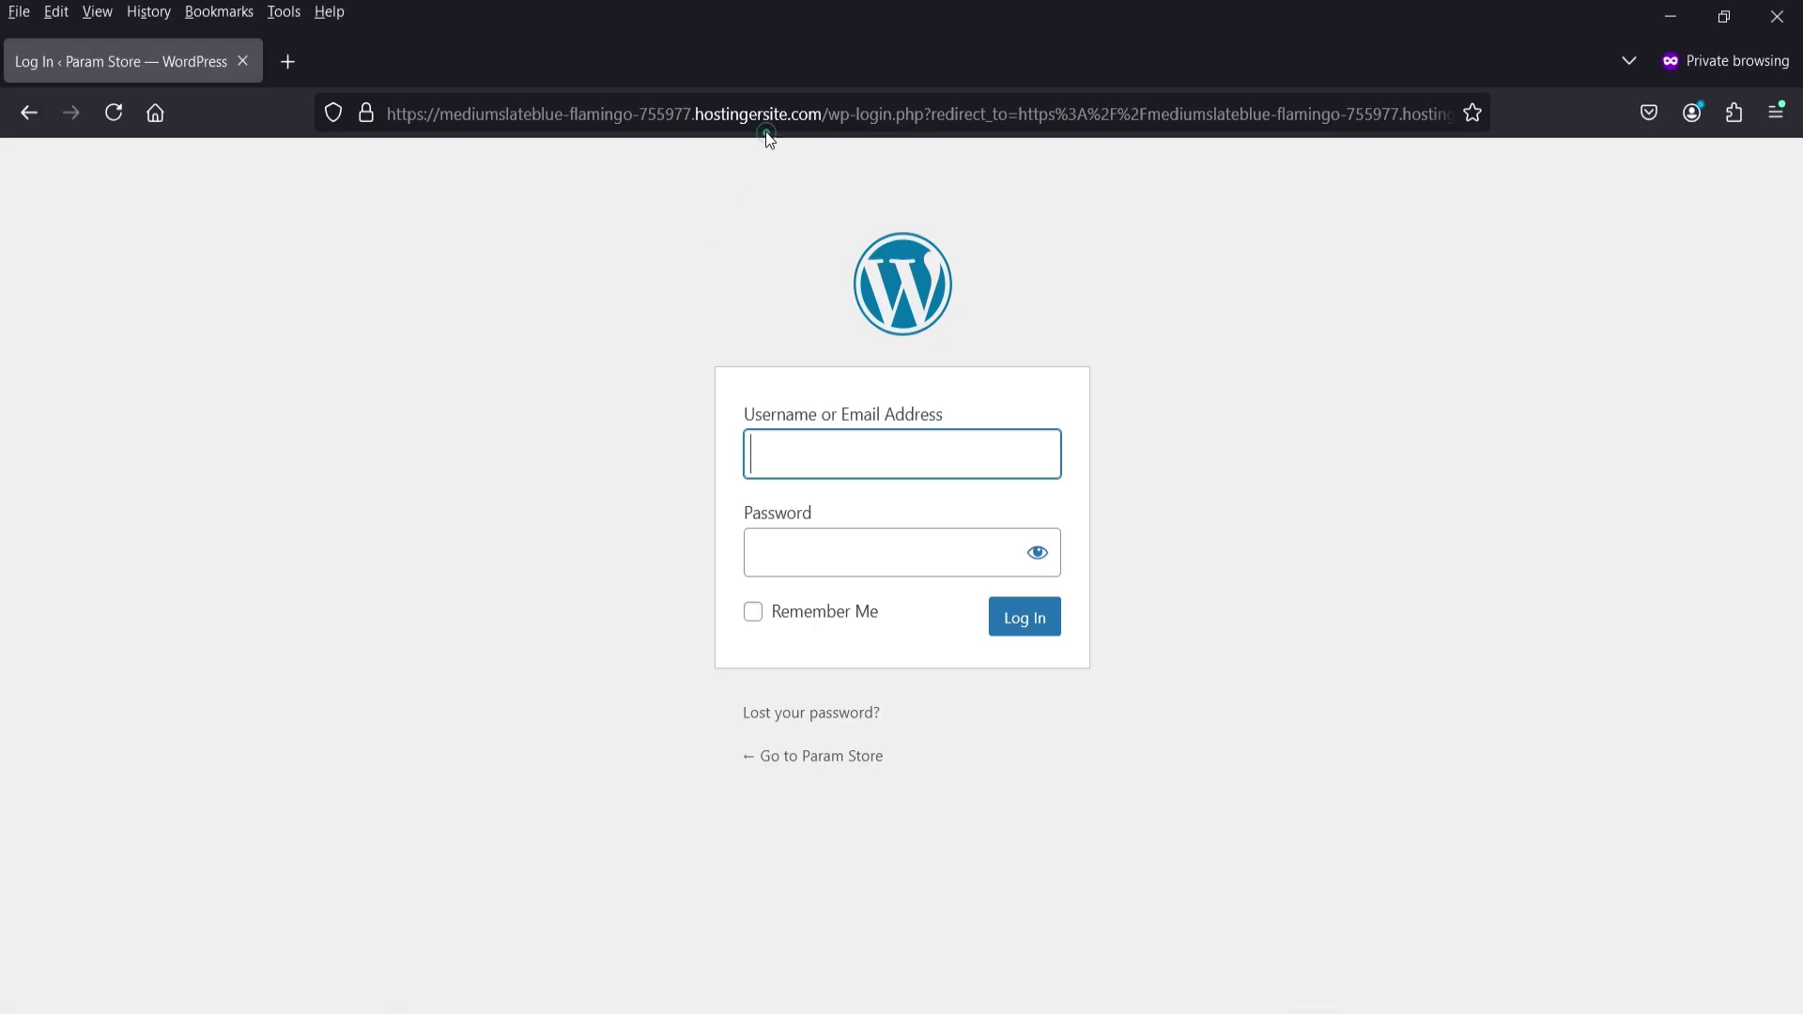
- Load and reload the old wp-admin address in the private window to confirm it no longer shows the login form
{"action": "left_click", "coordinate": [762, 114]}
{"action": "key", "text": "ctrl+v"}
{"action": "key", "text": "Return"}
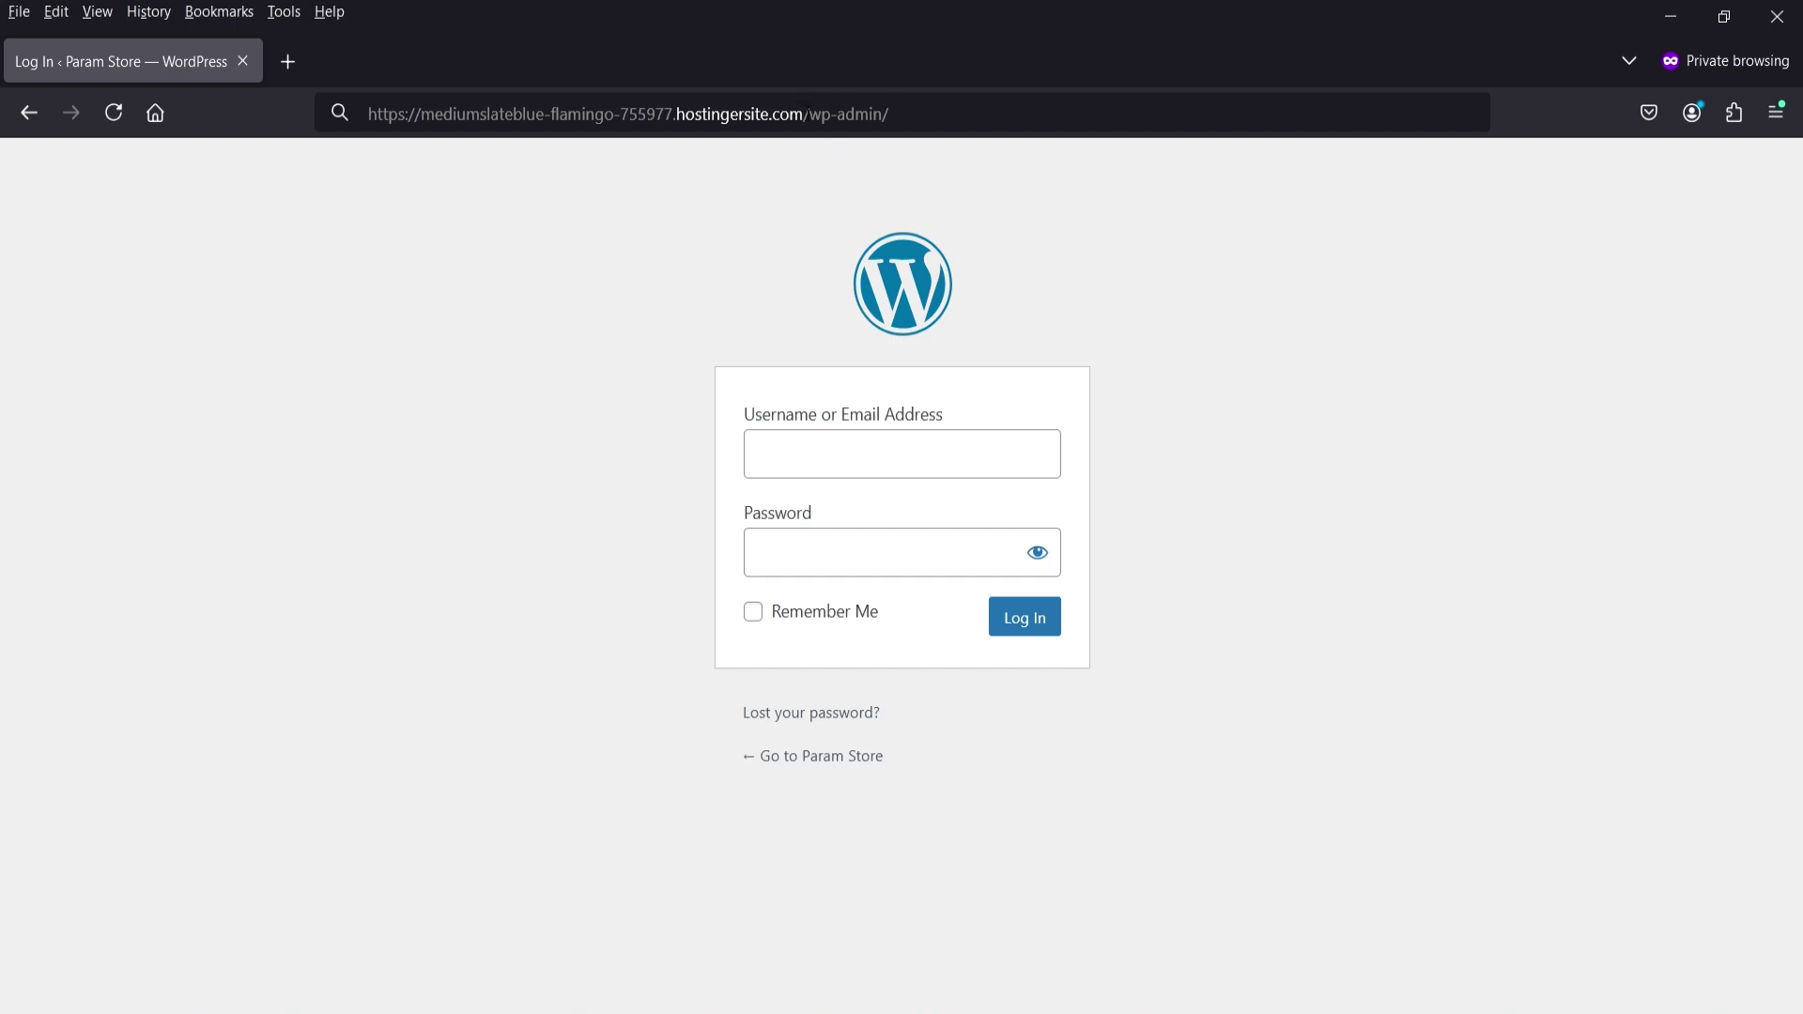
{"action": "left_click", "coordinate": [946, 110]}
{"action": "key", "text": "Return"}
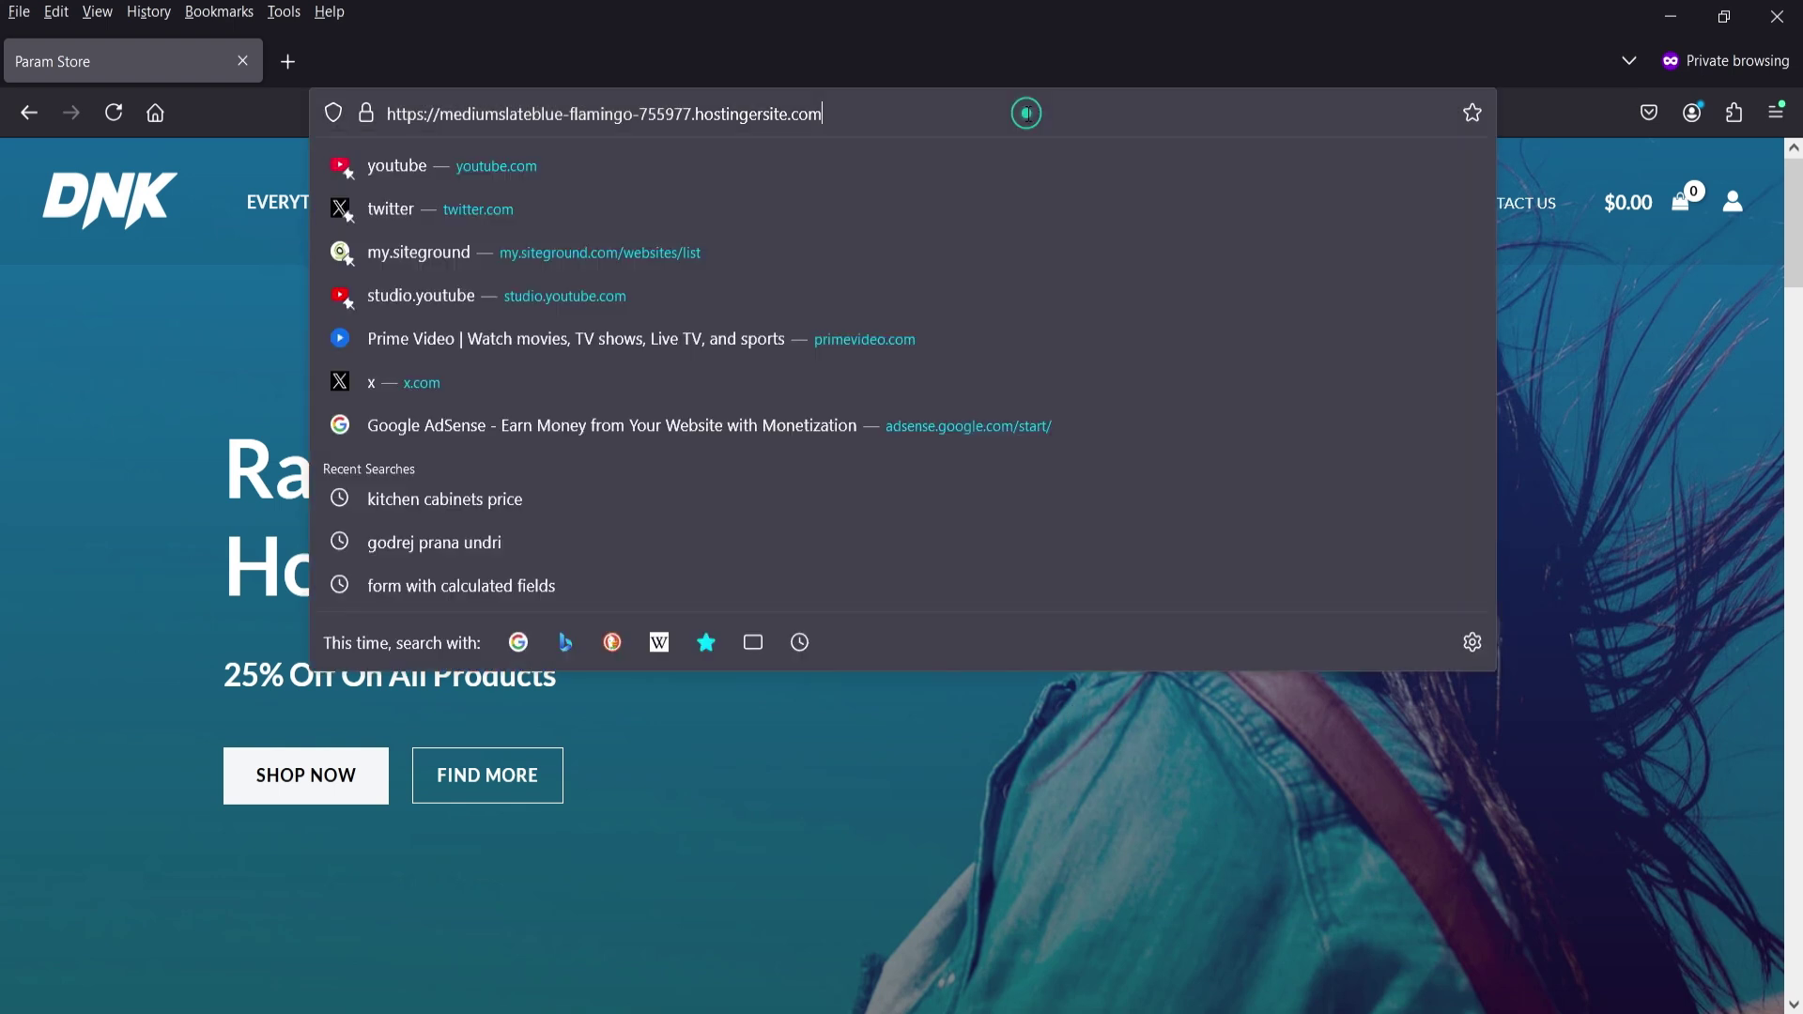
- Open the site's /login-wp/ address to reach the login form
{"action": "left_click", "coordinate": [1026, 113]}
{"action": "type", "text": "login-wp"}
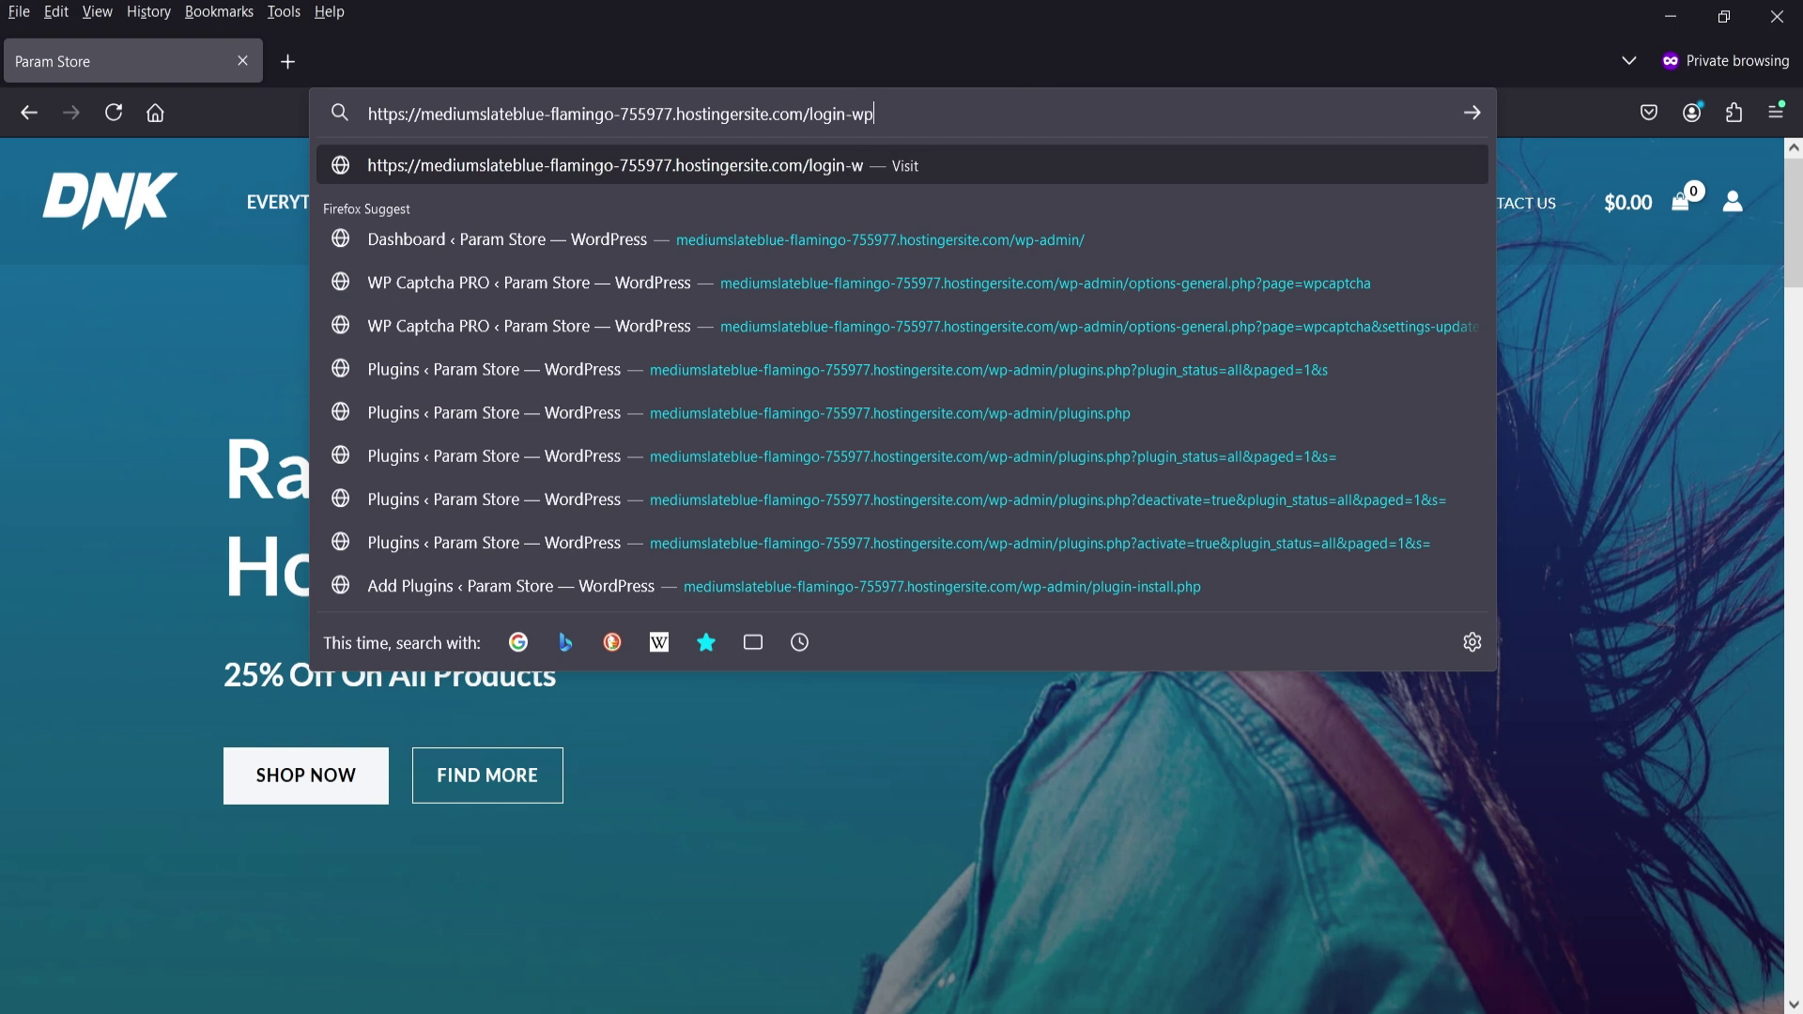
{"action": "type", "text": "/"}
{"action": "key", "text": "Return"}
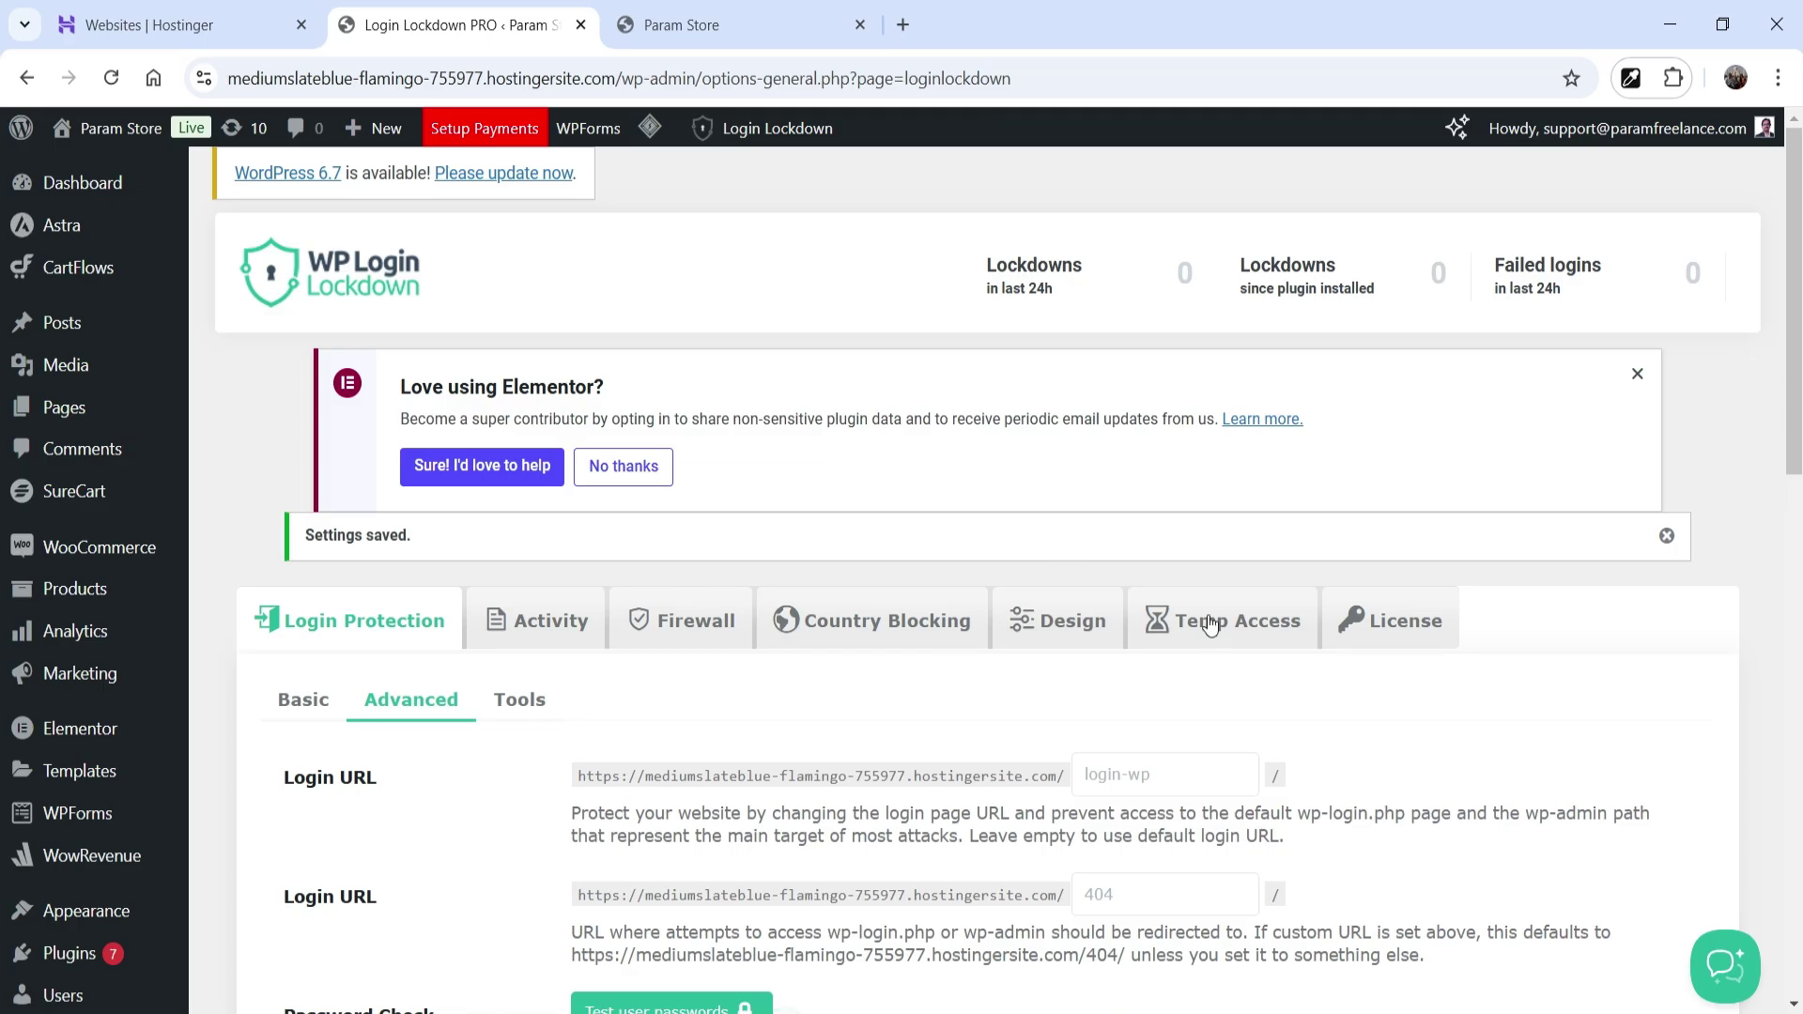
- Switch on the Block Bots toggle in the Advanced settings and save
{"action": "scroll", "coordinate": [1414, 633], "scroll_direction": "down", "scroll_amount": 3}
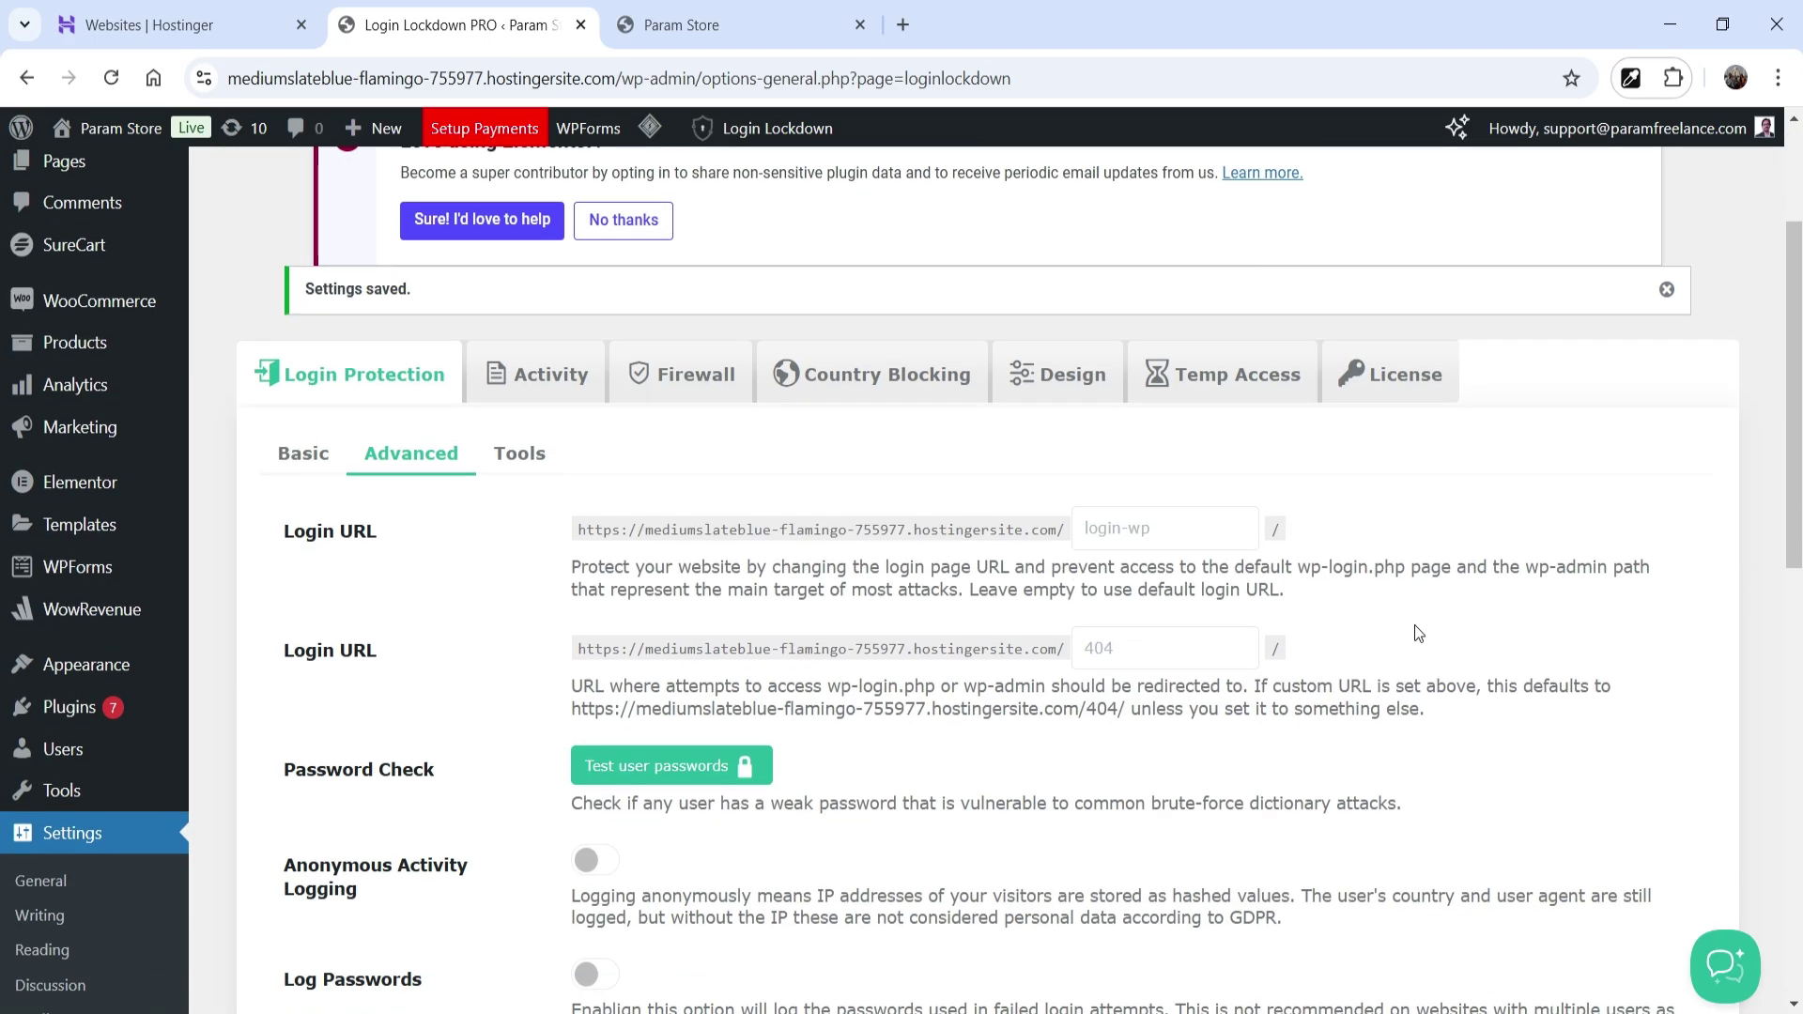
{"action": "scroll", "coordinate": [1220, 657], "scroll_direction": "down", "scroll_amount": 5}
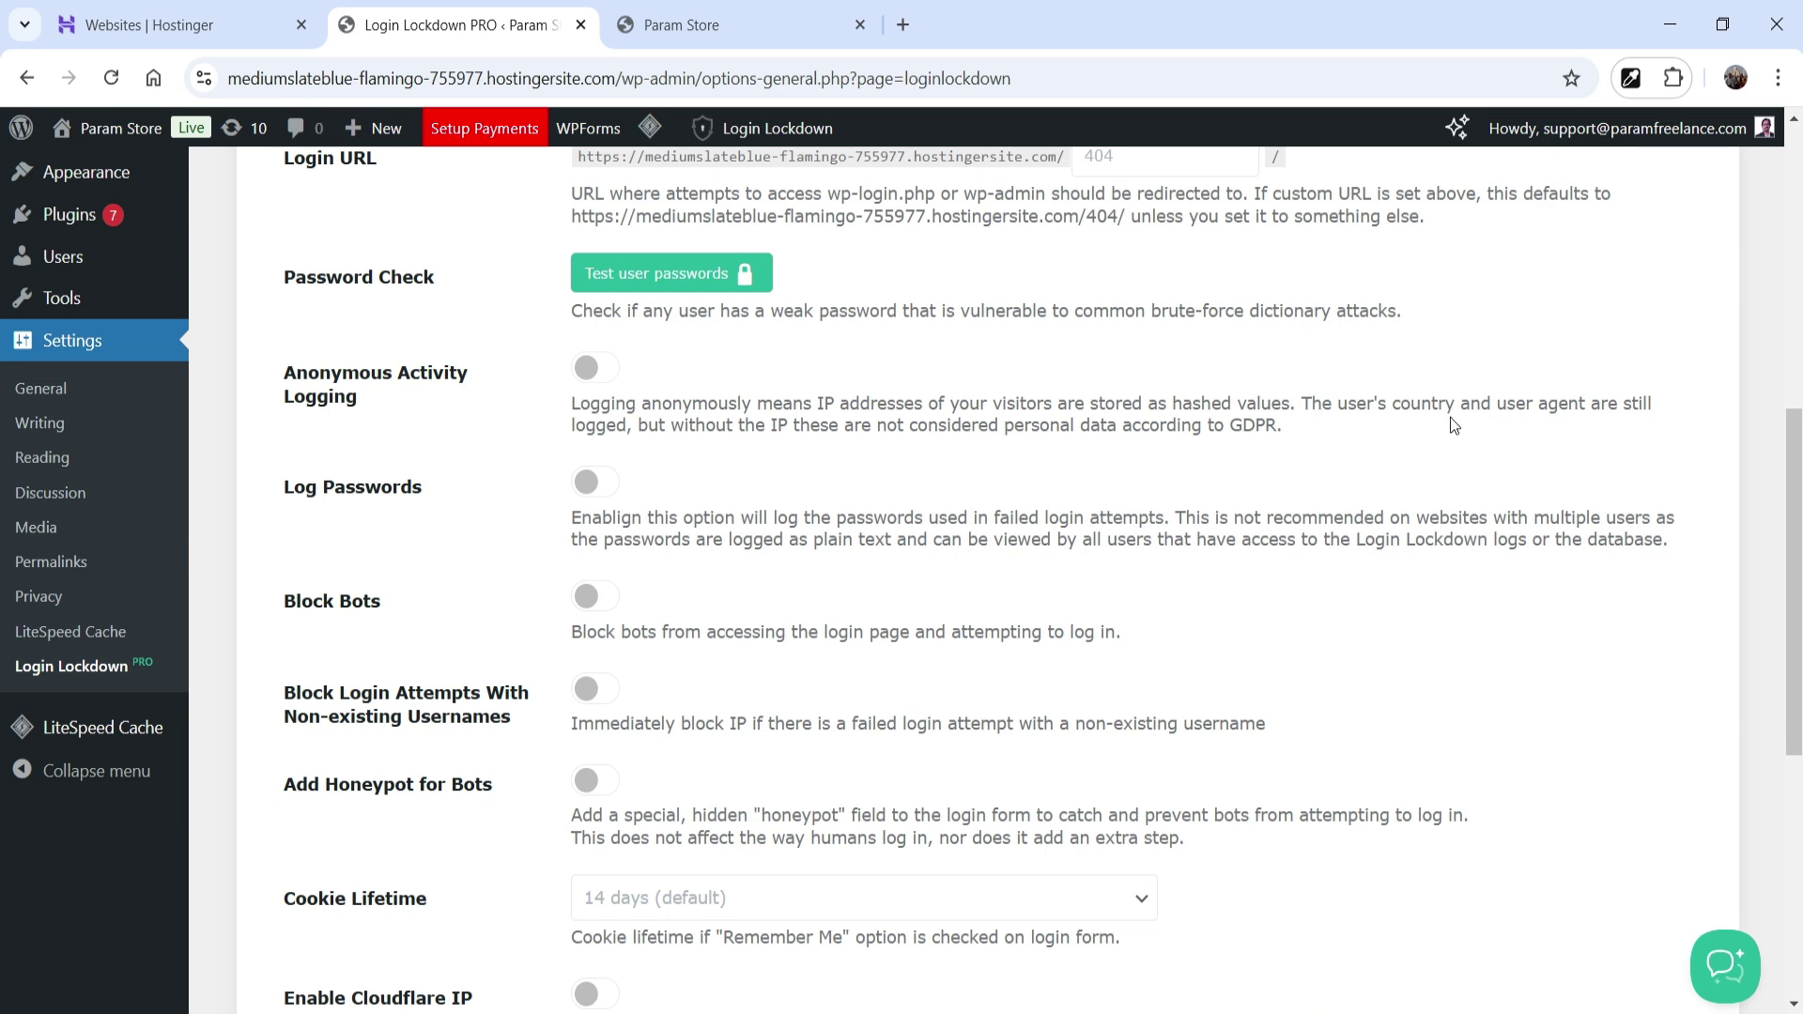
{"action": "scroll", "coordinate": [419, 521], "scroll_direction": "down", "scroll_amount": 2}
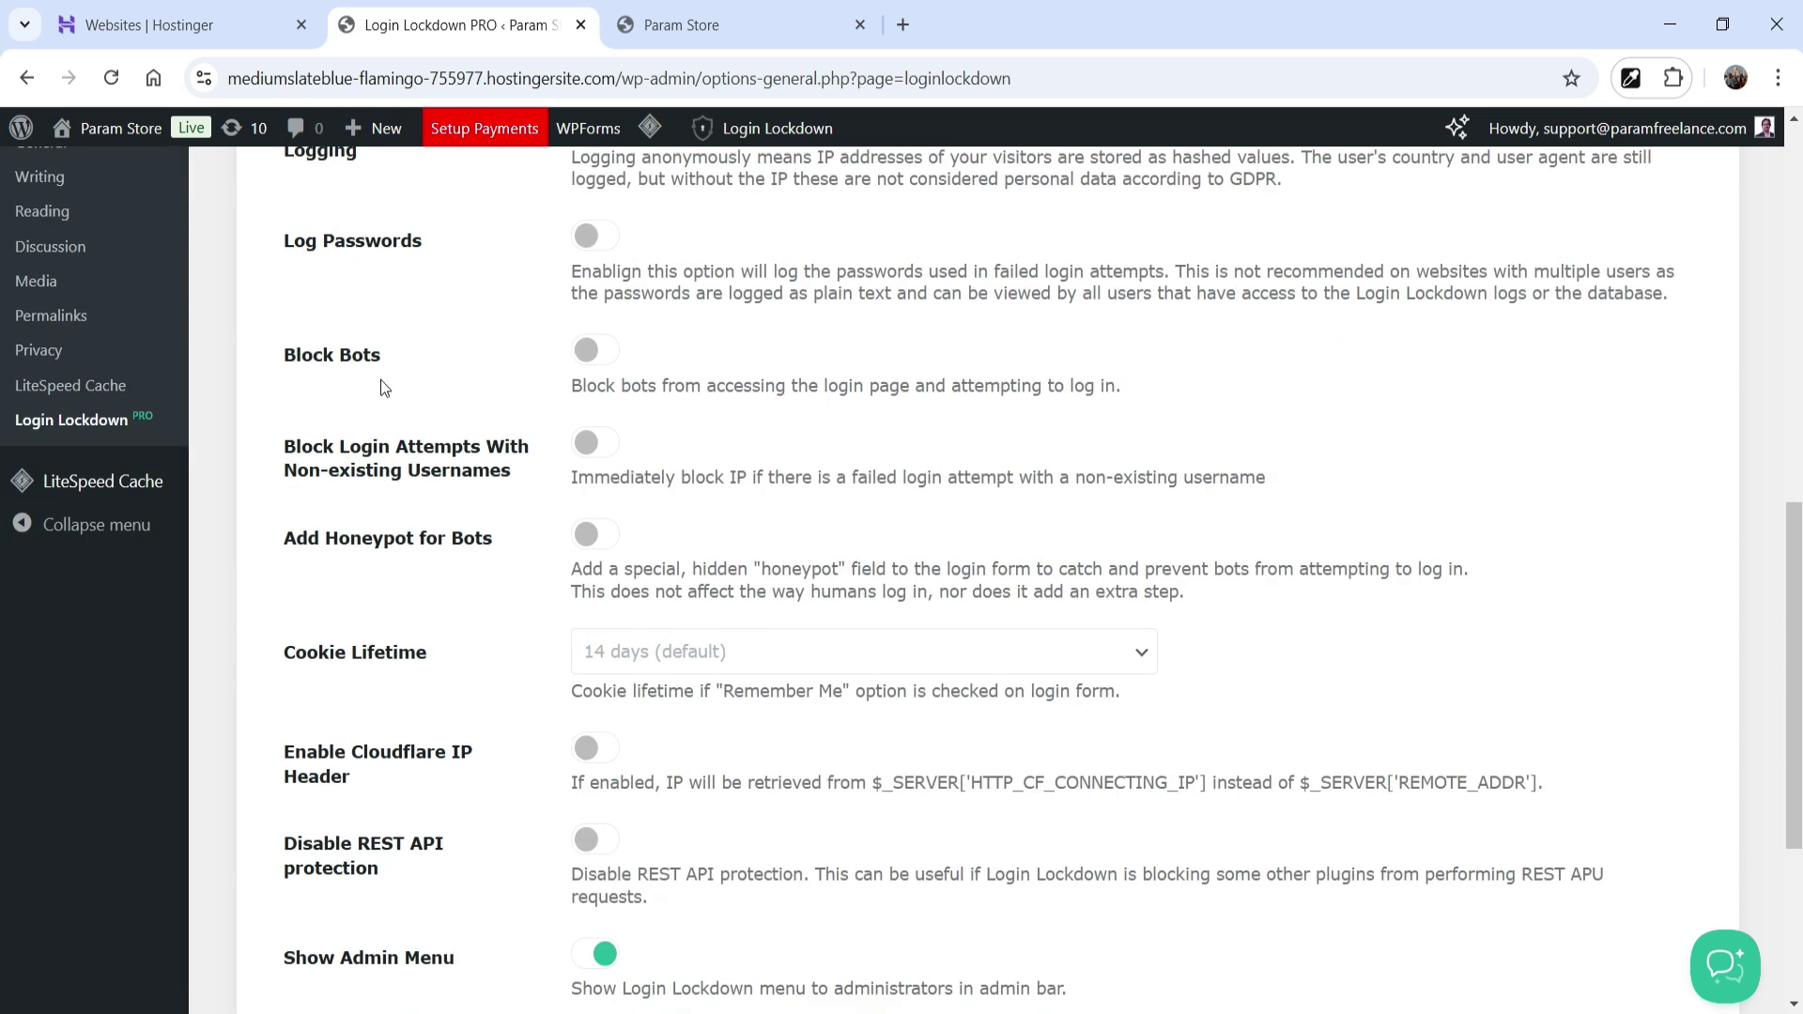
{"action": "left_click", "coordinate": [593, 355]}
{"action": "scroll", "coordinate": [1162, 365], "scroll_direction": "down", "scroll_amount": 1}
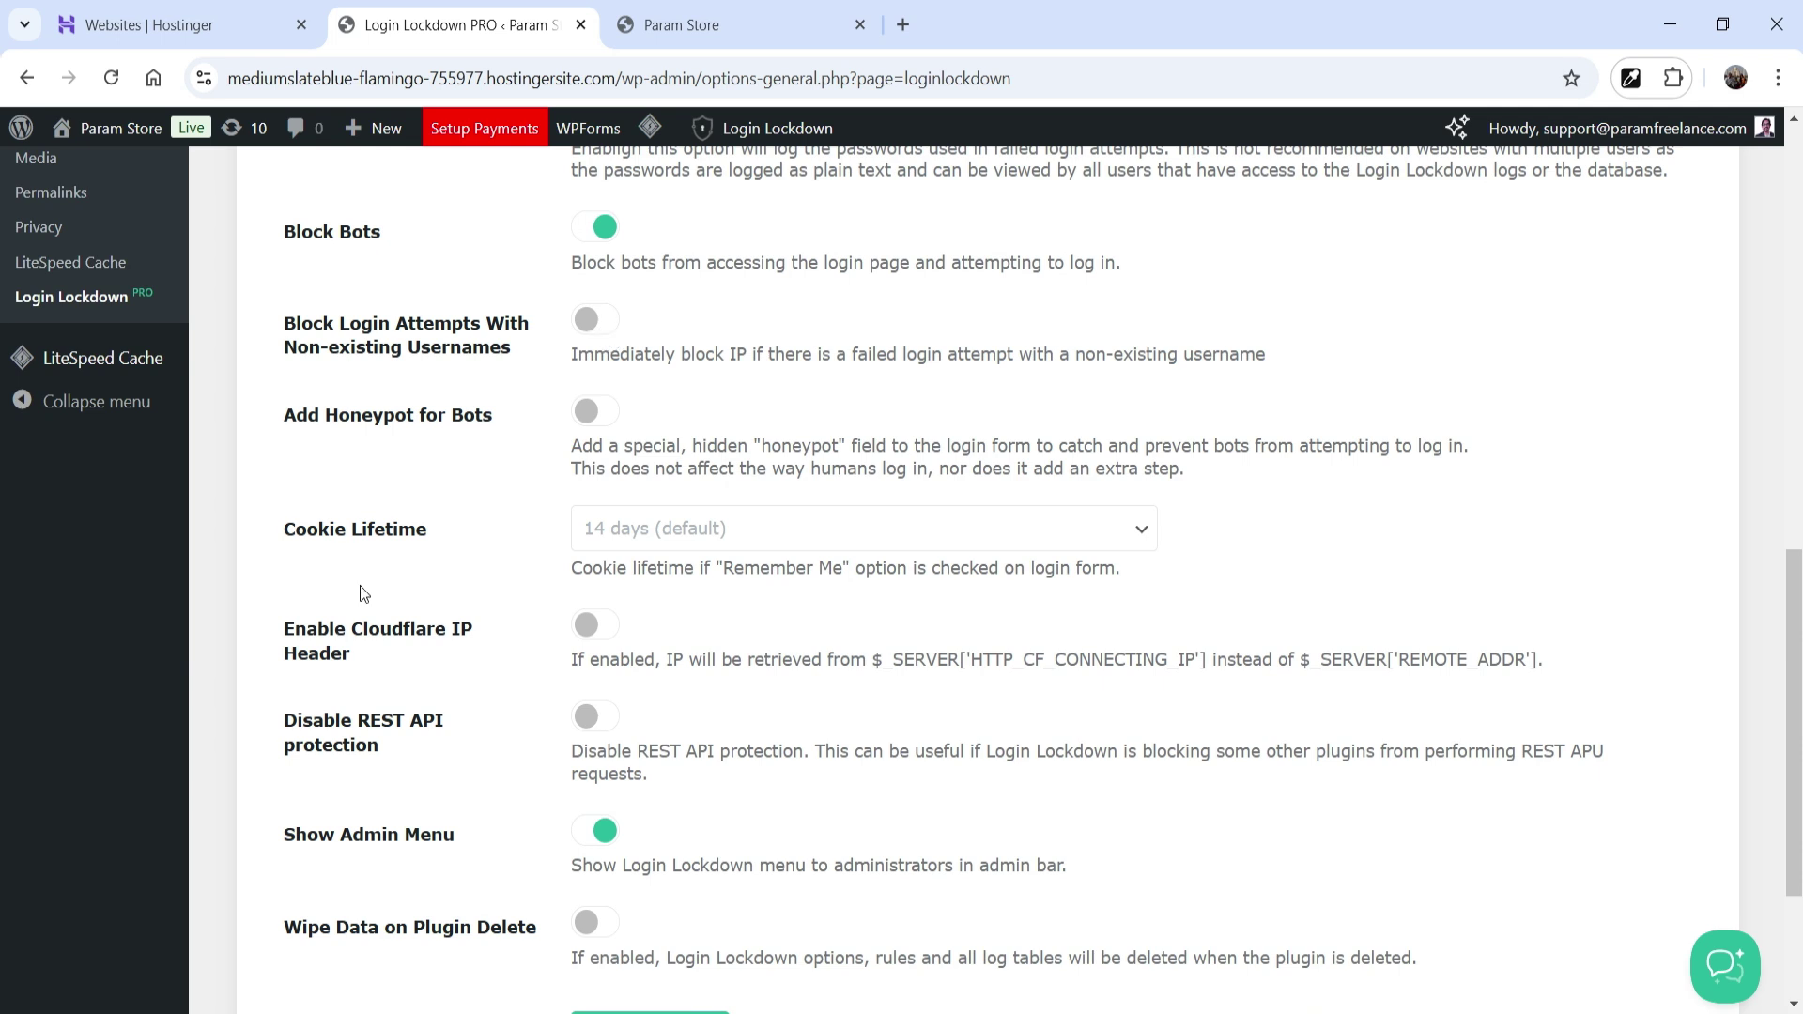
{"action": "scroll", "coordinate": [454, 535], "scroll_direction": "down", "scroll_amount": 1}
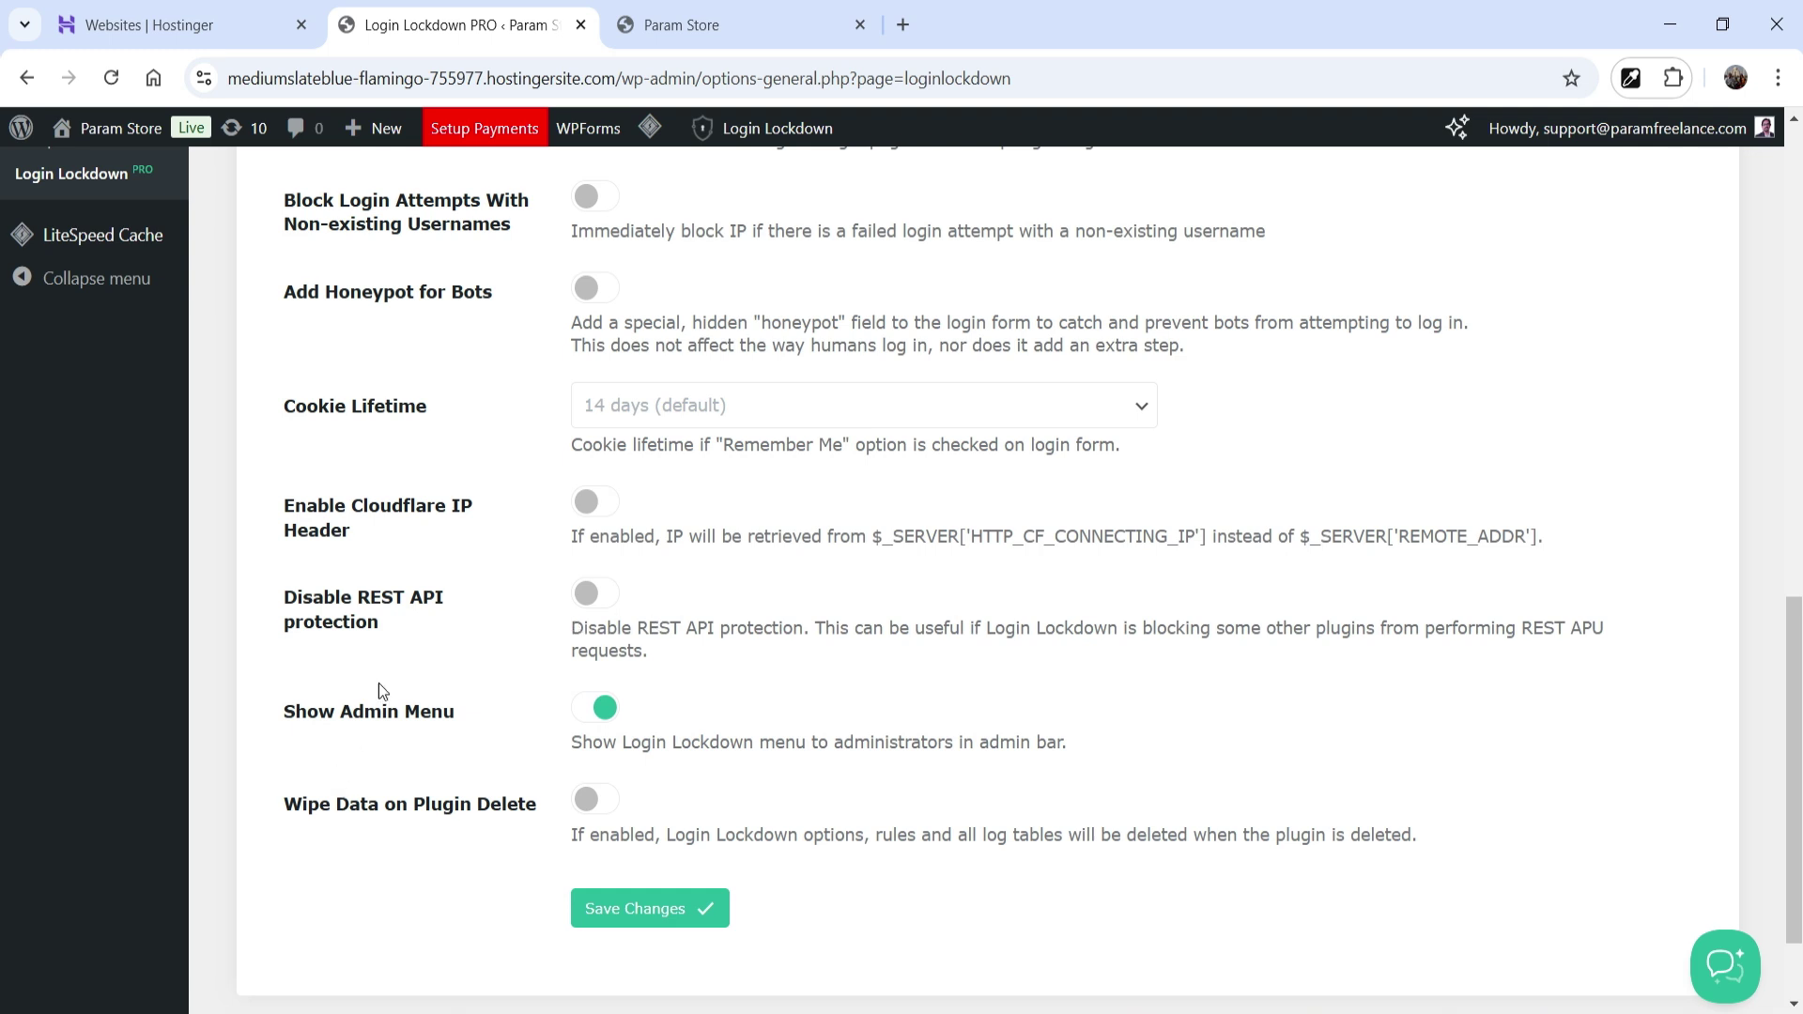
{"action": "scroll", "coordinate": [380, 690], "scroll_direction": "down", "scroll_amount": 2}
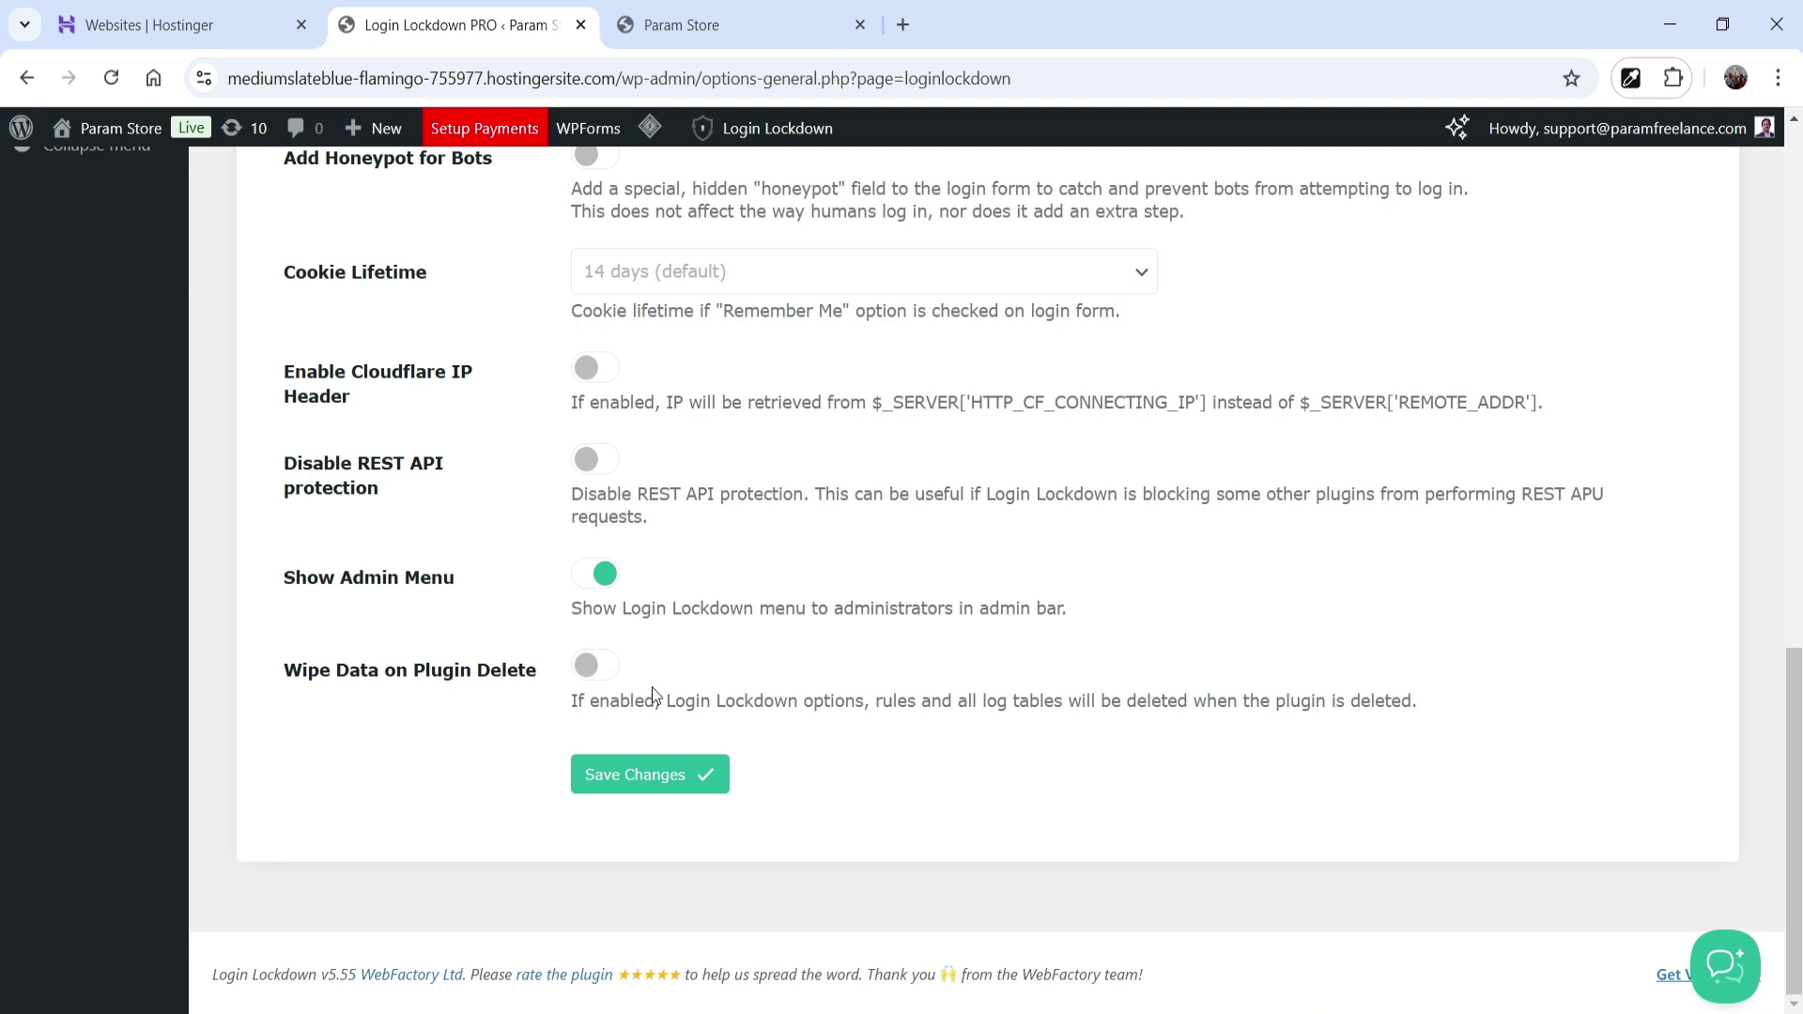
{"action": "left_click", "coordinate": [650, 774]}
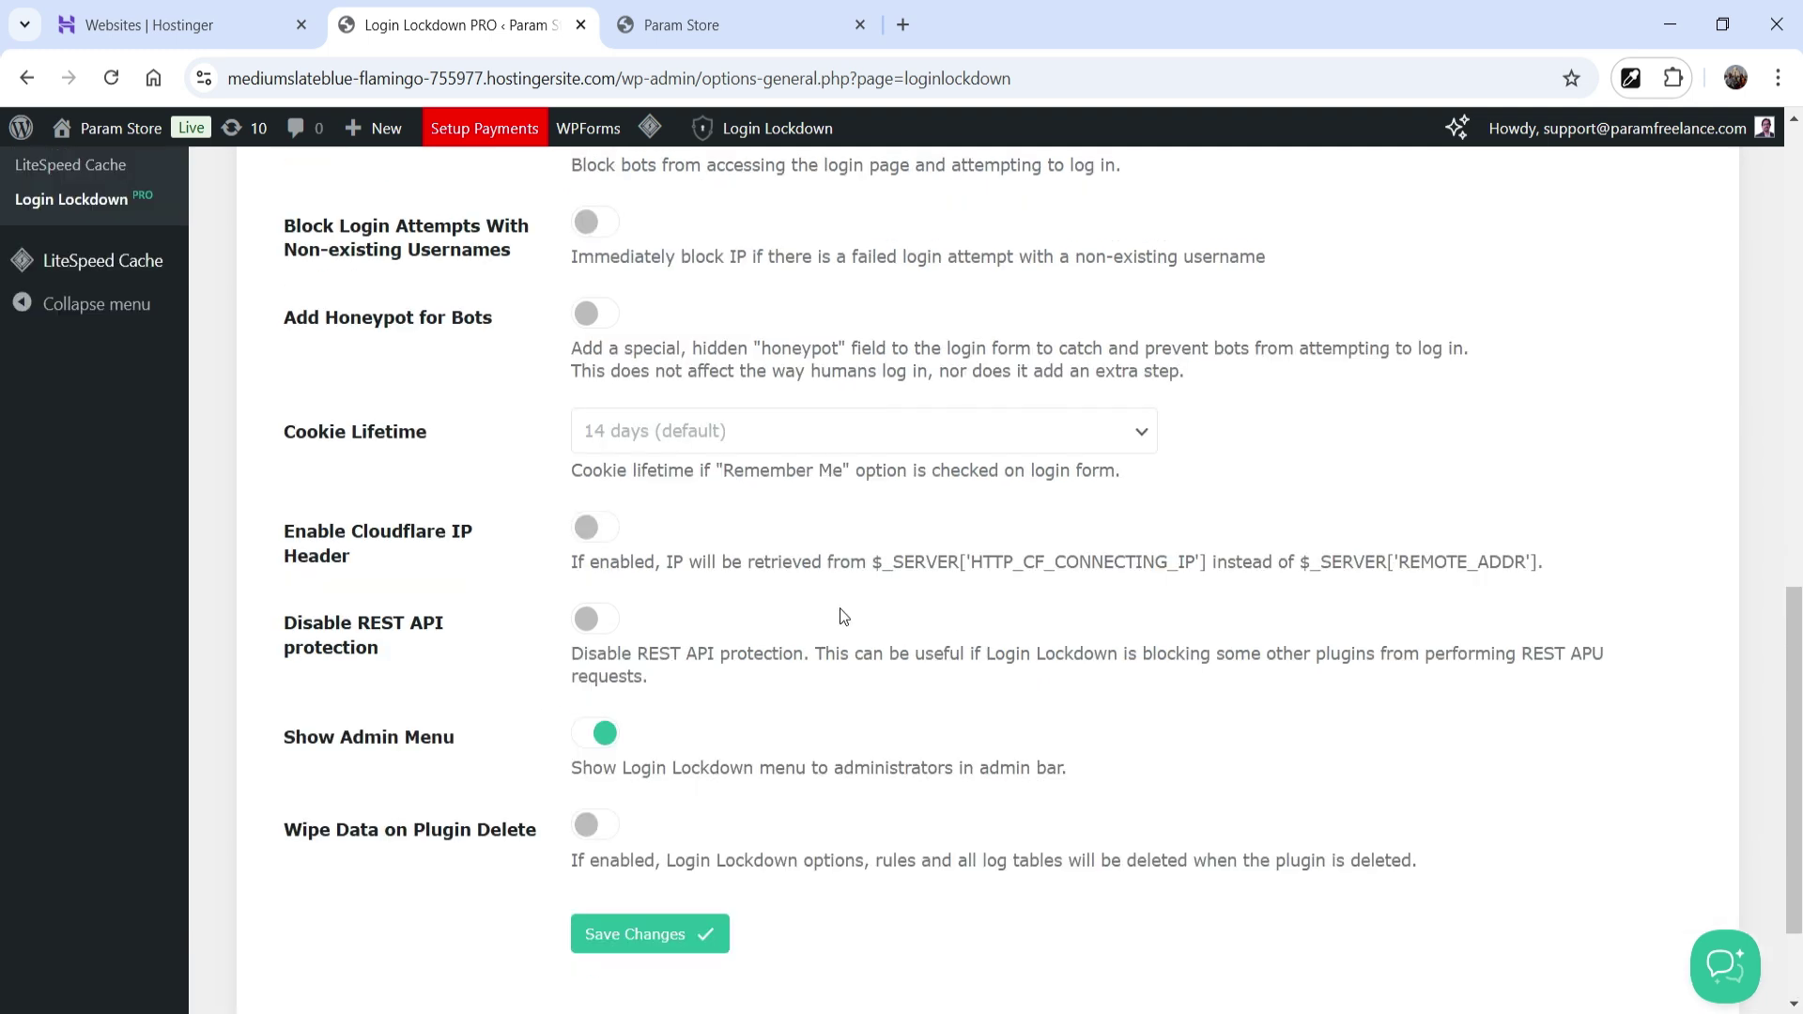
- Review the Tools tab, the Activity log of failed logins and the Lockdowns list
{"action": "left_click", "coordinate": [526, 706]}
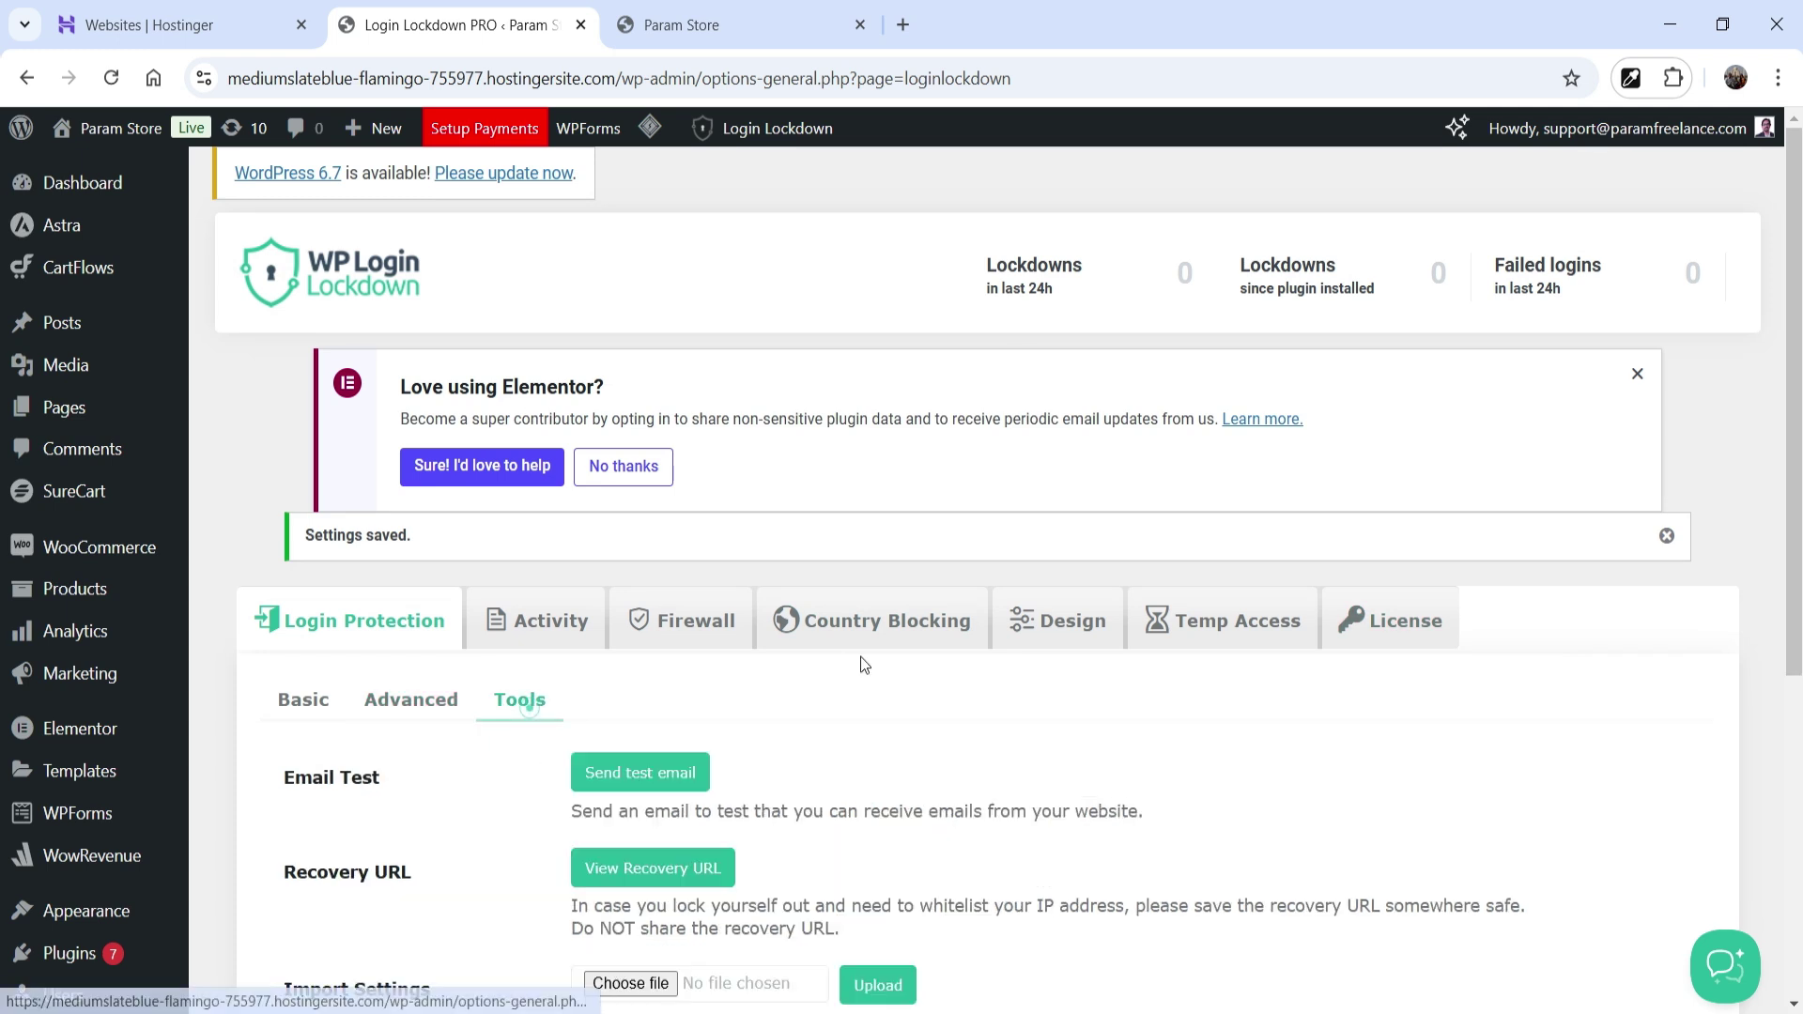
{"action": "scroll", "coordinate": [860, 657], "scroll_direction": "down", "scroll_amount": 5}
{"action": "scroll", "coordinate": [893, 616], "scroll_direction": "up", "scroll_amount": 3}
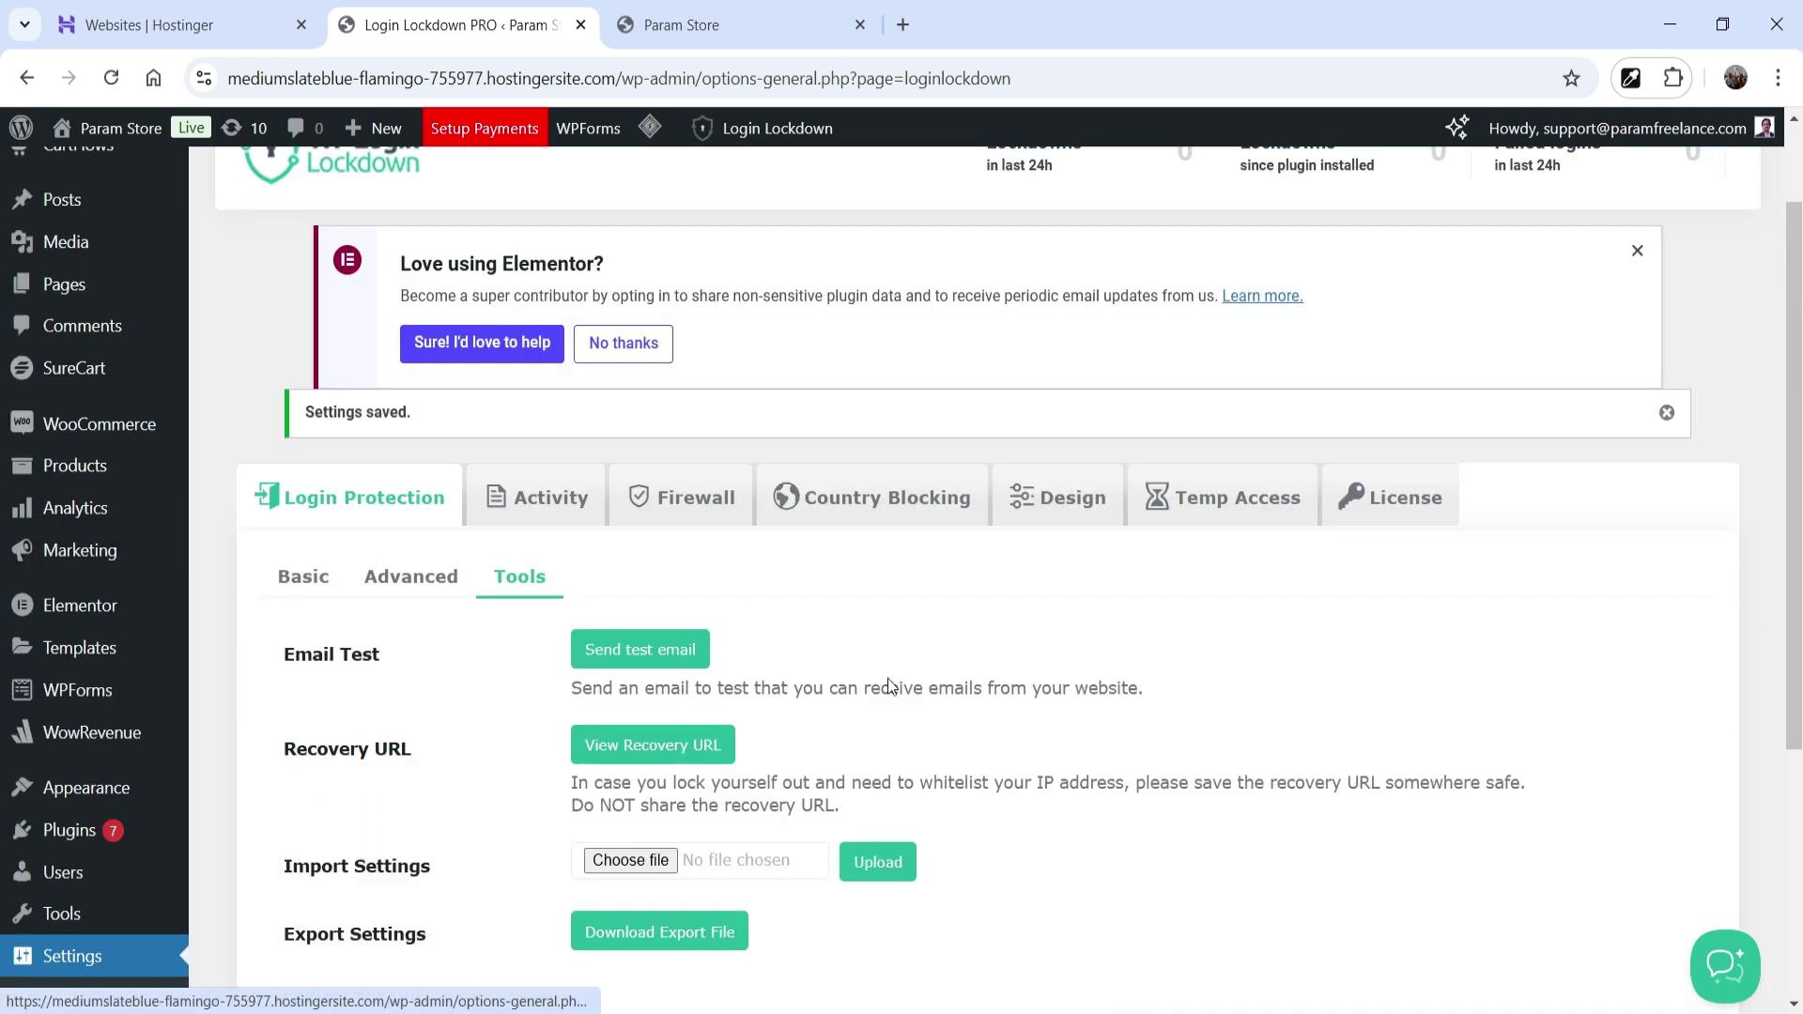
{"action": "left_click", "coordinate": [548, 470]}
{"action": "scroll", "coordinate": [549, 498], "scroll_direction": "down", "scroll_amount": 3}
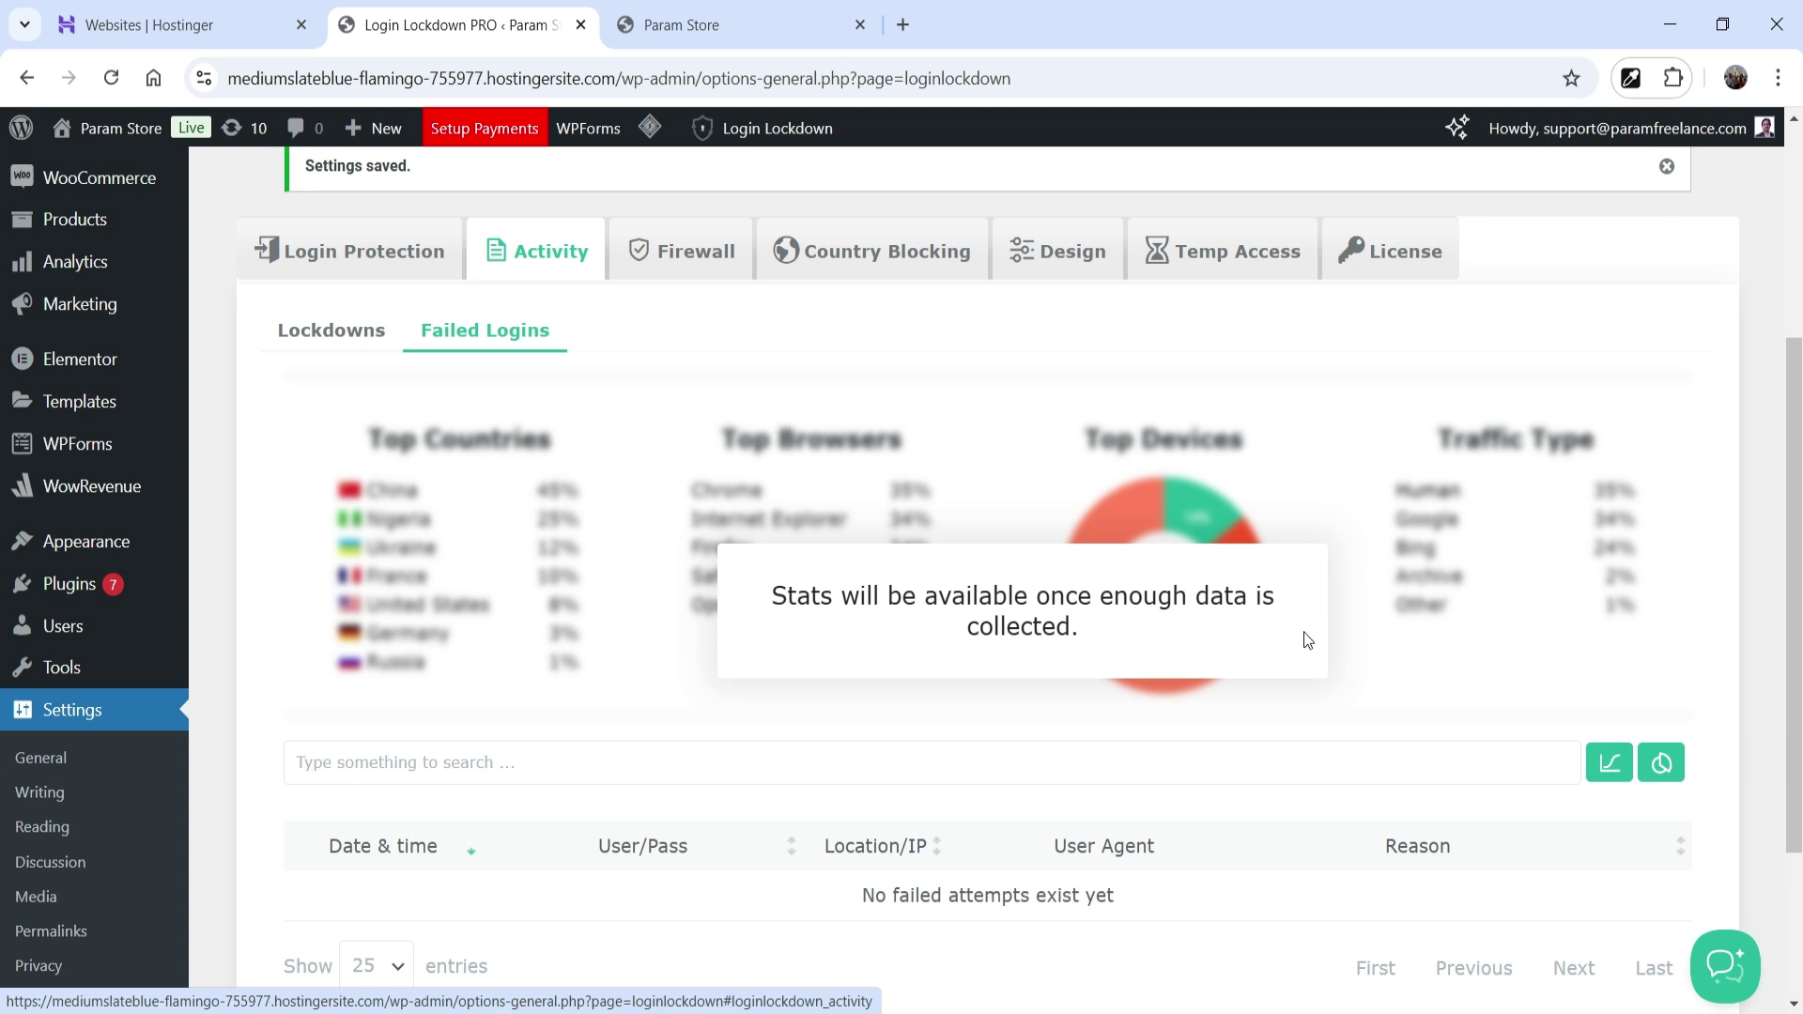
{"action": "left_click", "coordinate": [357, 337]}
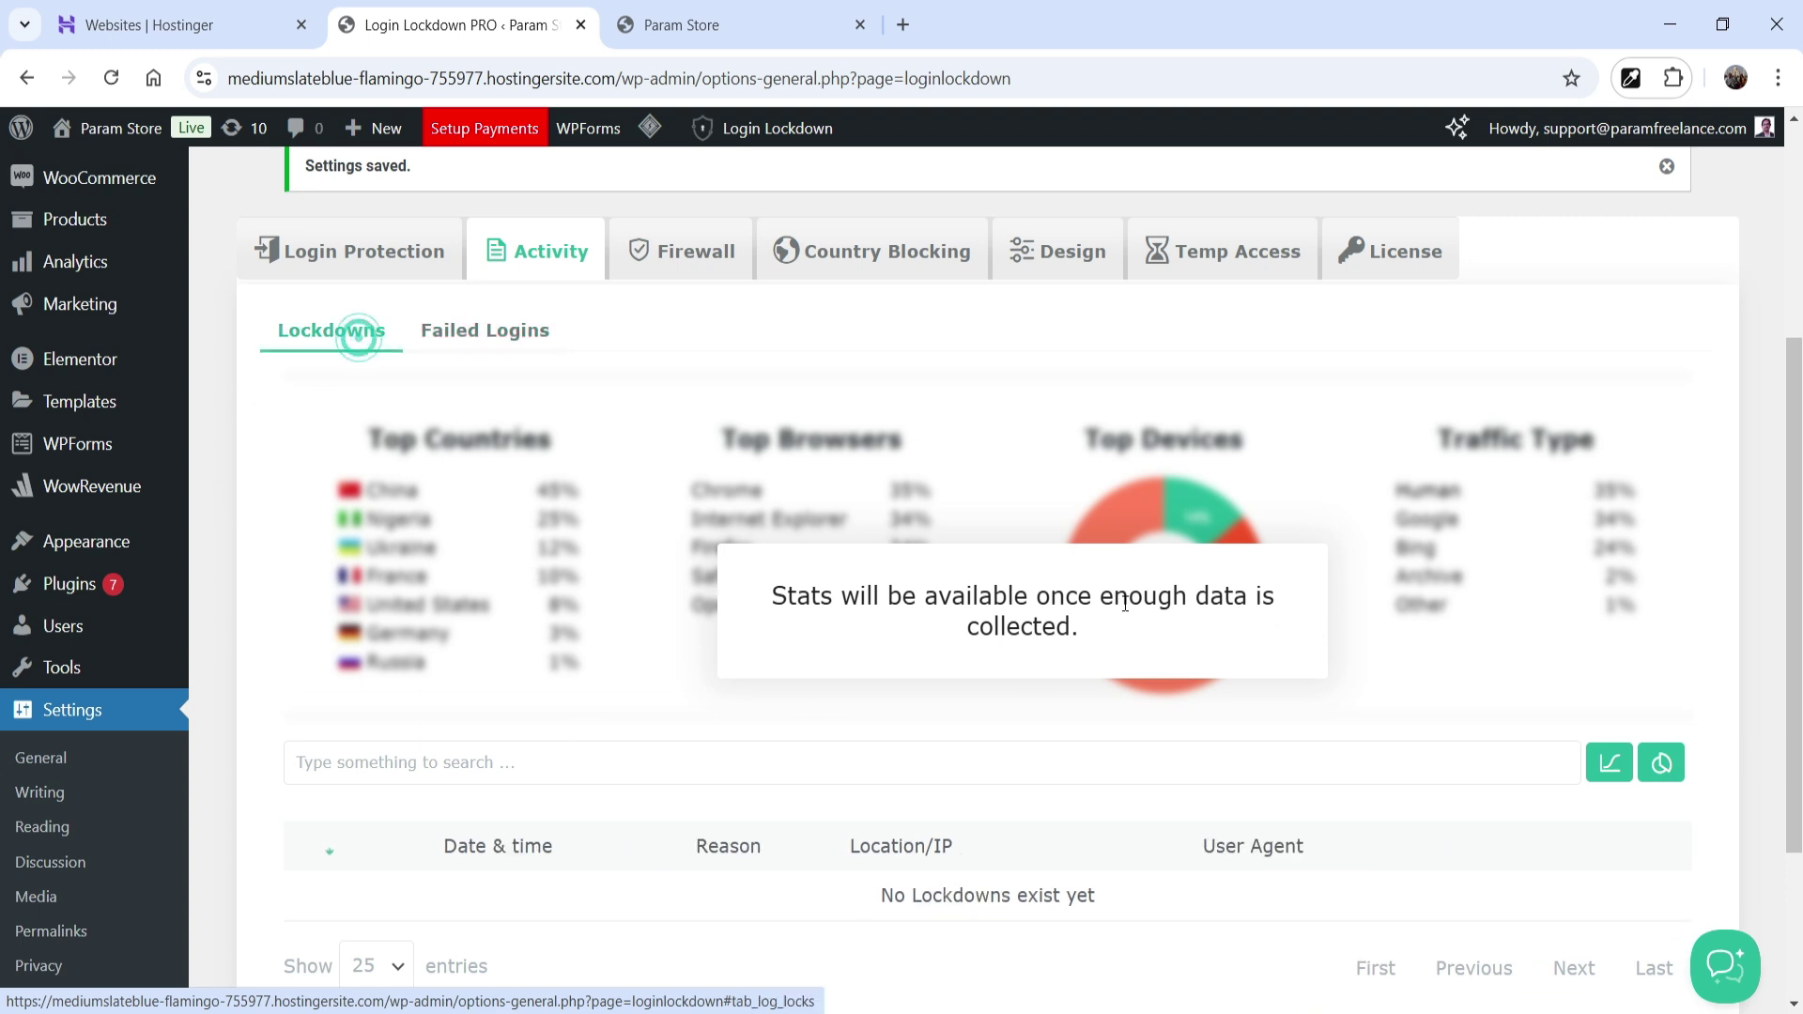
{"action": "scroll", "coordinate": [723, 643], "scroll_direction": "down", "scroll_amount": 1}
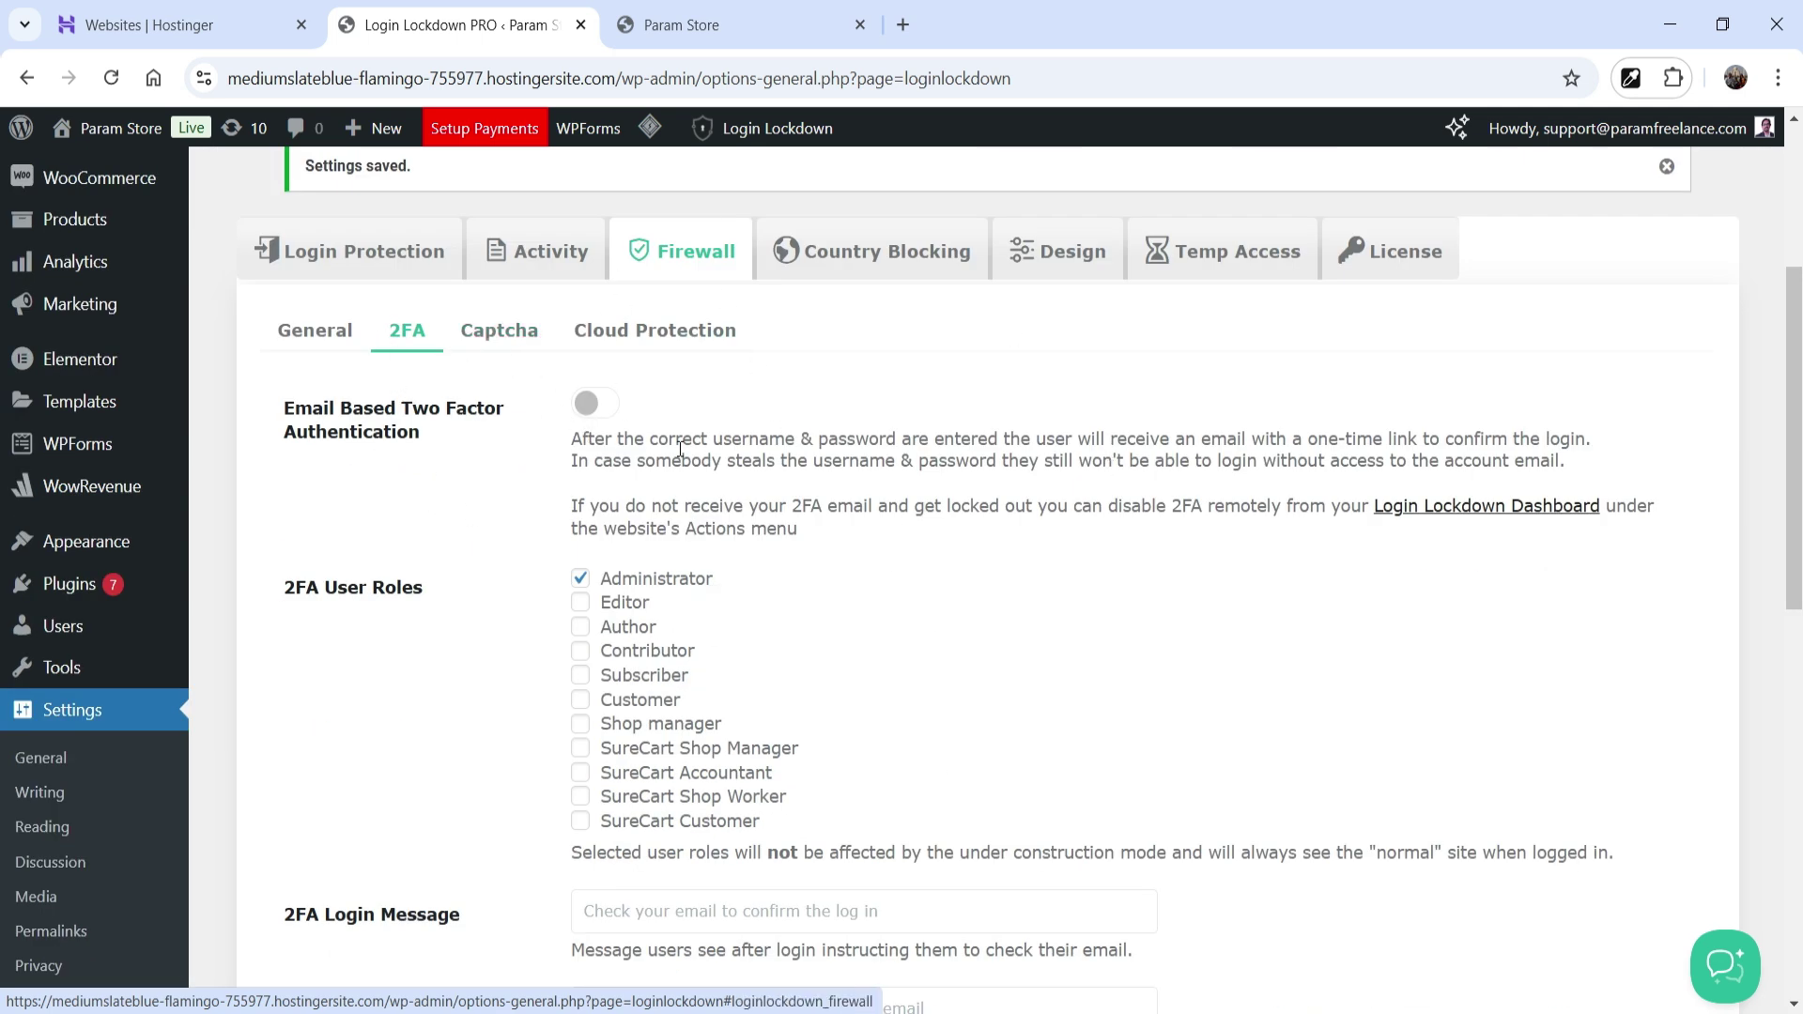
- Use Toggle All to enable every firewall protection, from bad-bot blocking to PHP information leakage
{"action": "scroll", "coordinate": [681, 441], "scroll_direction": "down", "scroll_amount": 1}
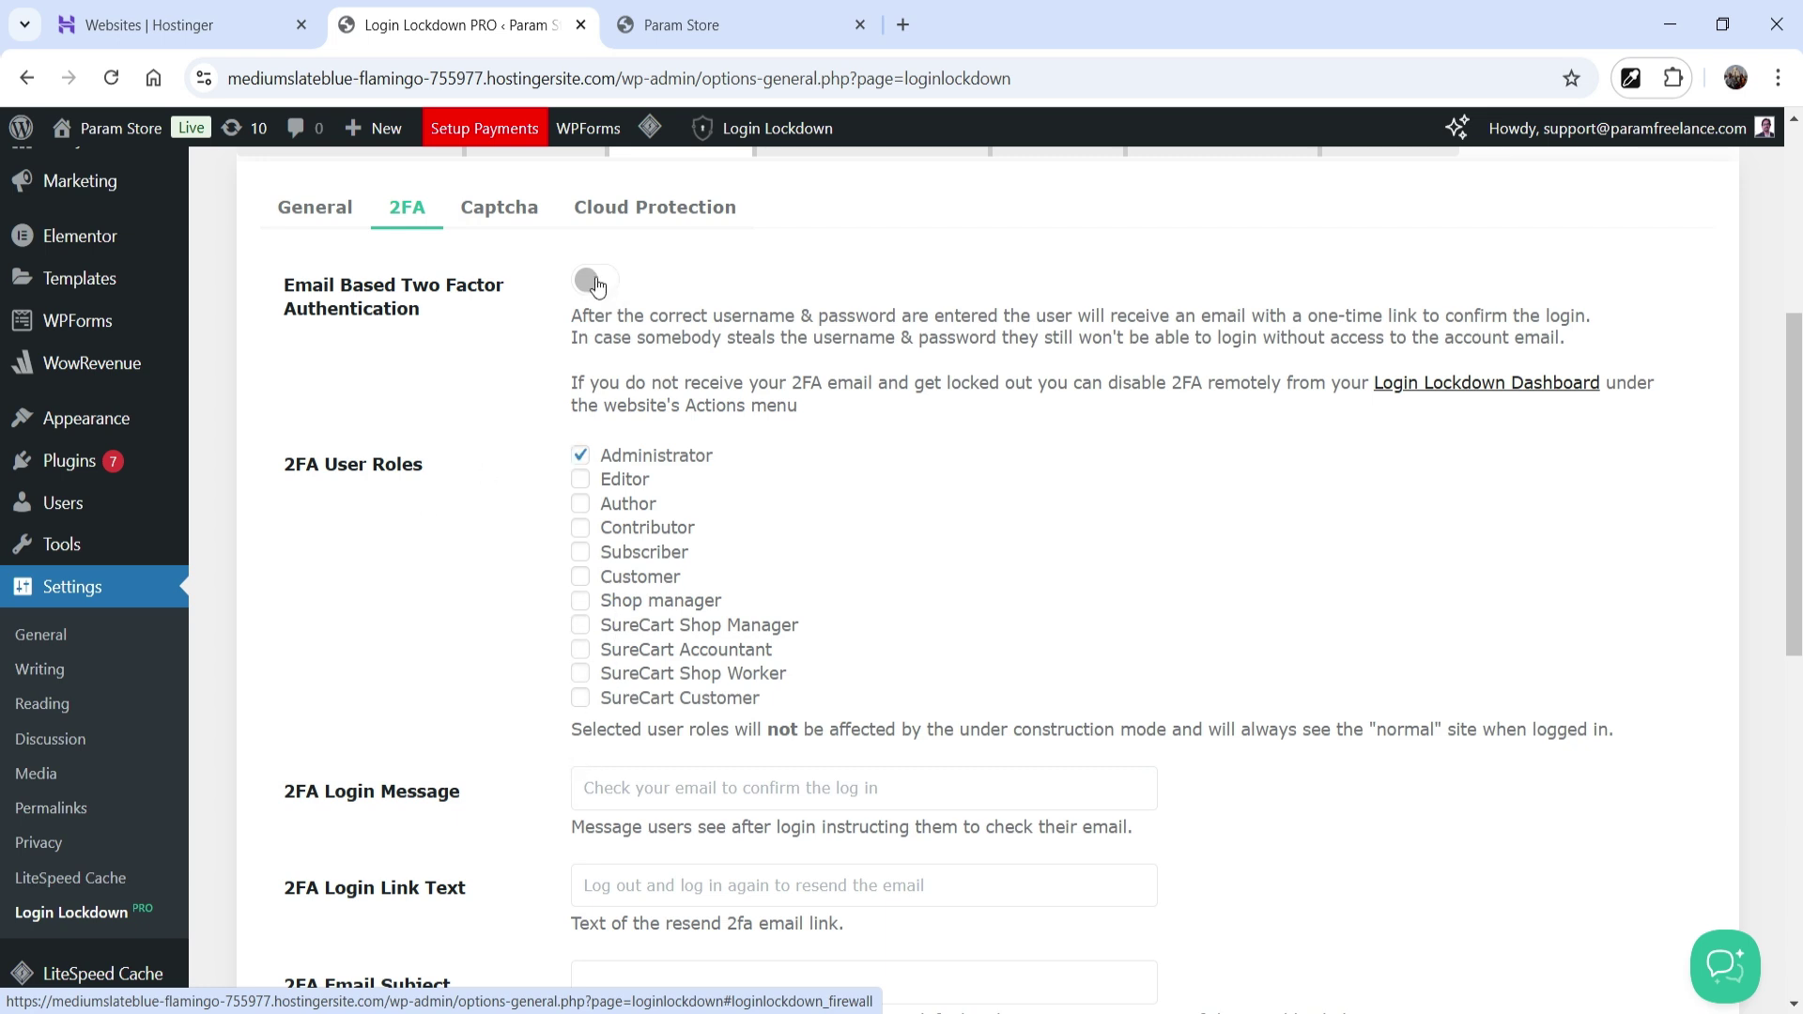
{"action": "scroll", "coordinate": [532, 516], "scroll_direction": "down", "scroll_amount": 3}
{"action": "scroll", "coordinate": [689, 622], "scroll_direction": "down", "scroll_amount": 3}
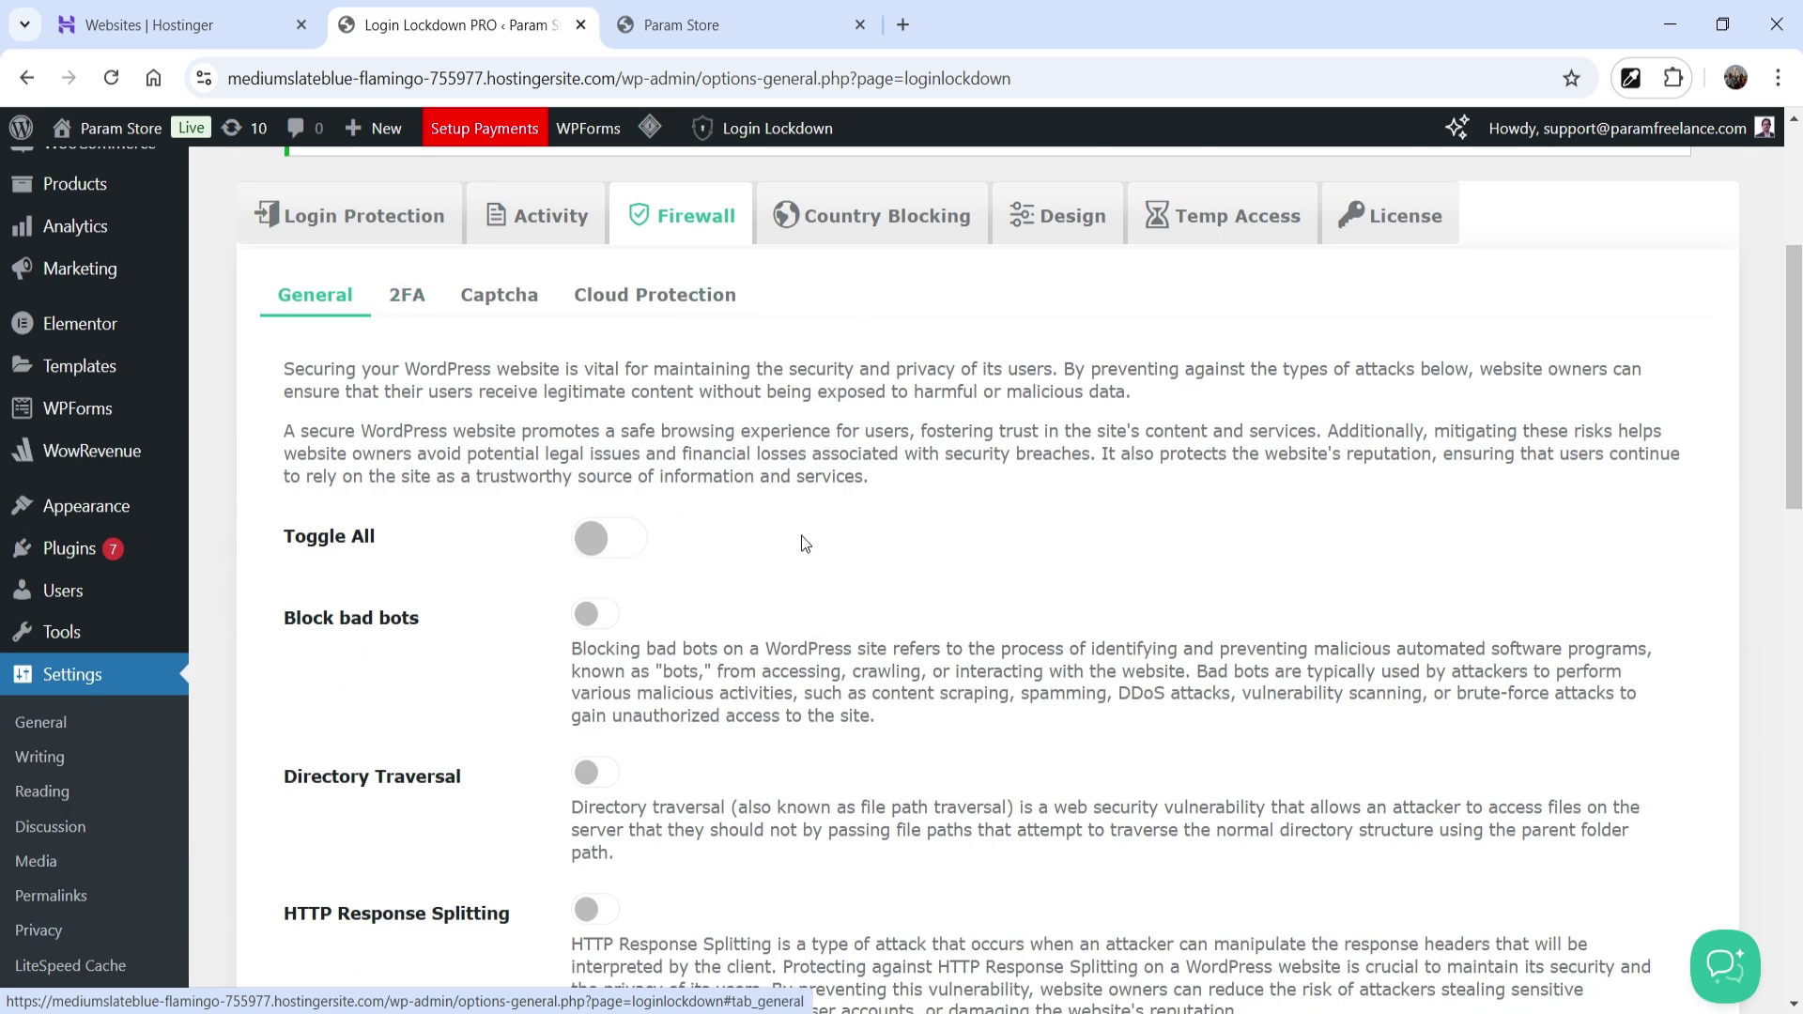
{"action": "scroll", "coordinate": [788, 441], "scroll_direction": "down", "scroll_amount": 1}
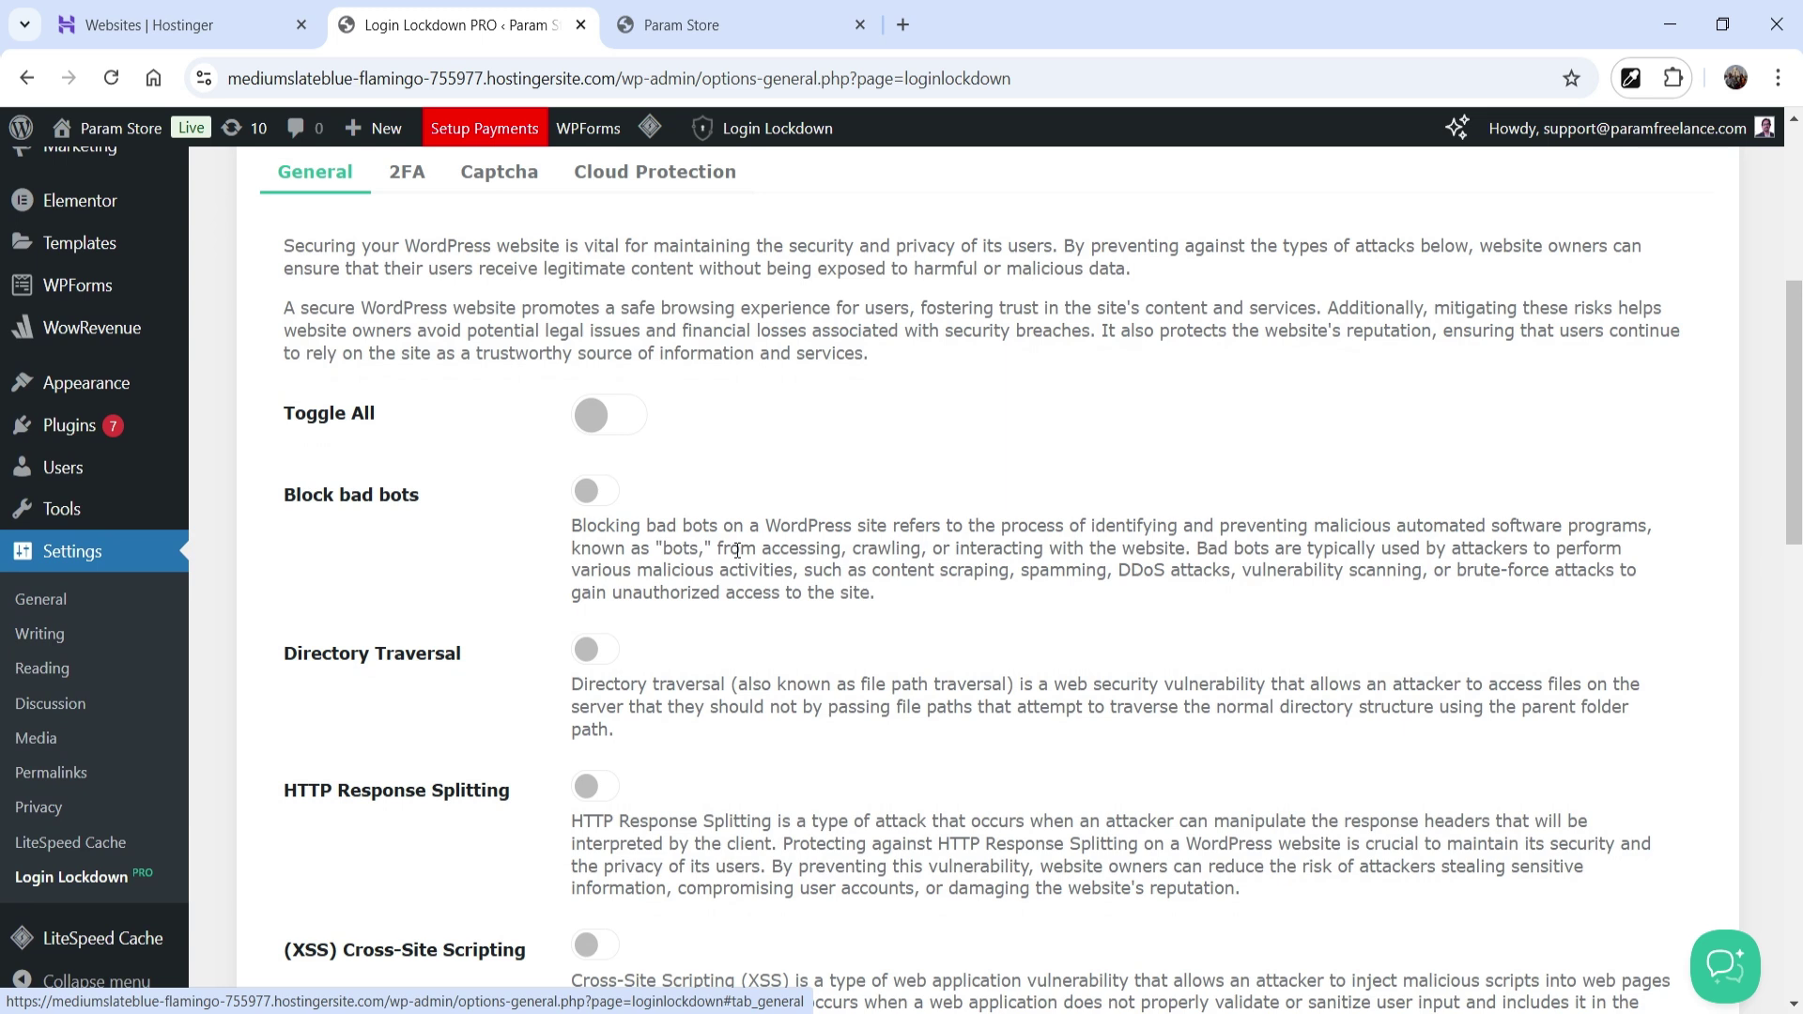
{"action": "left_click", "coordinate": [608, 421]}
{"action": "scroll", "coordinate": [1147, 442], "scroll_direction": "down", "scroll_amount": 2}
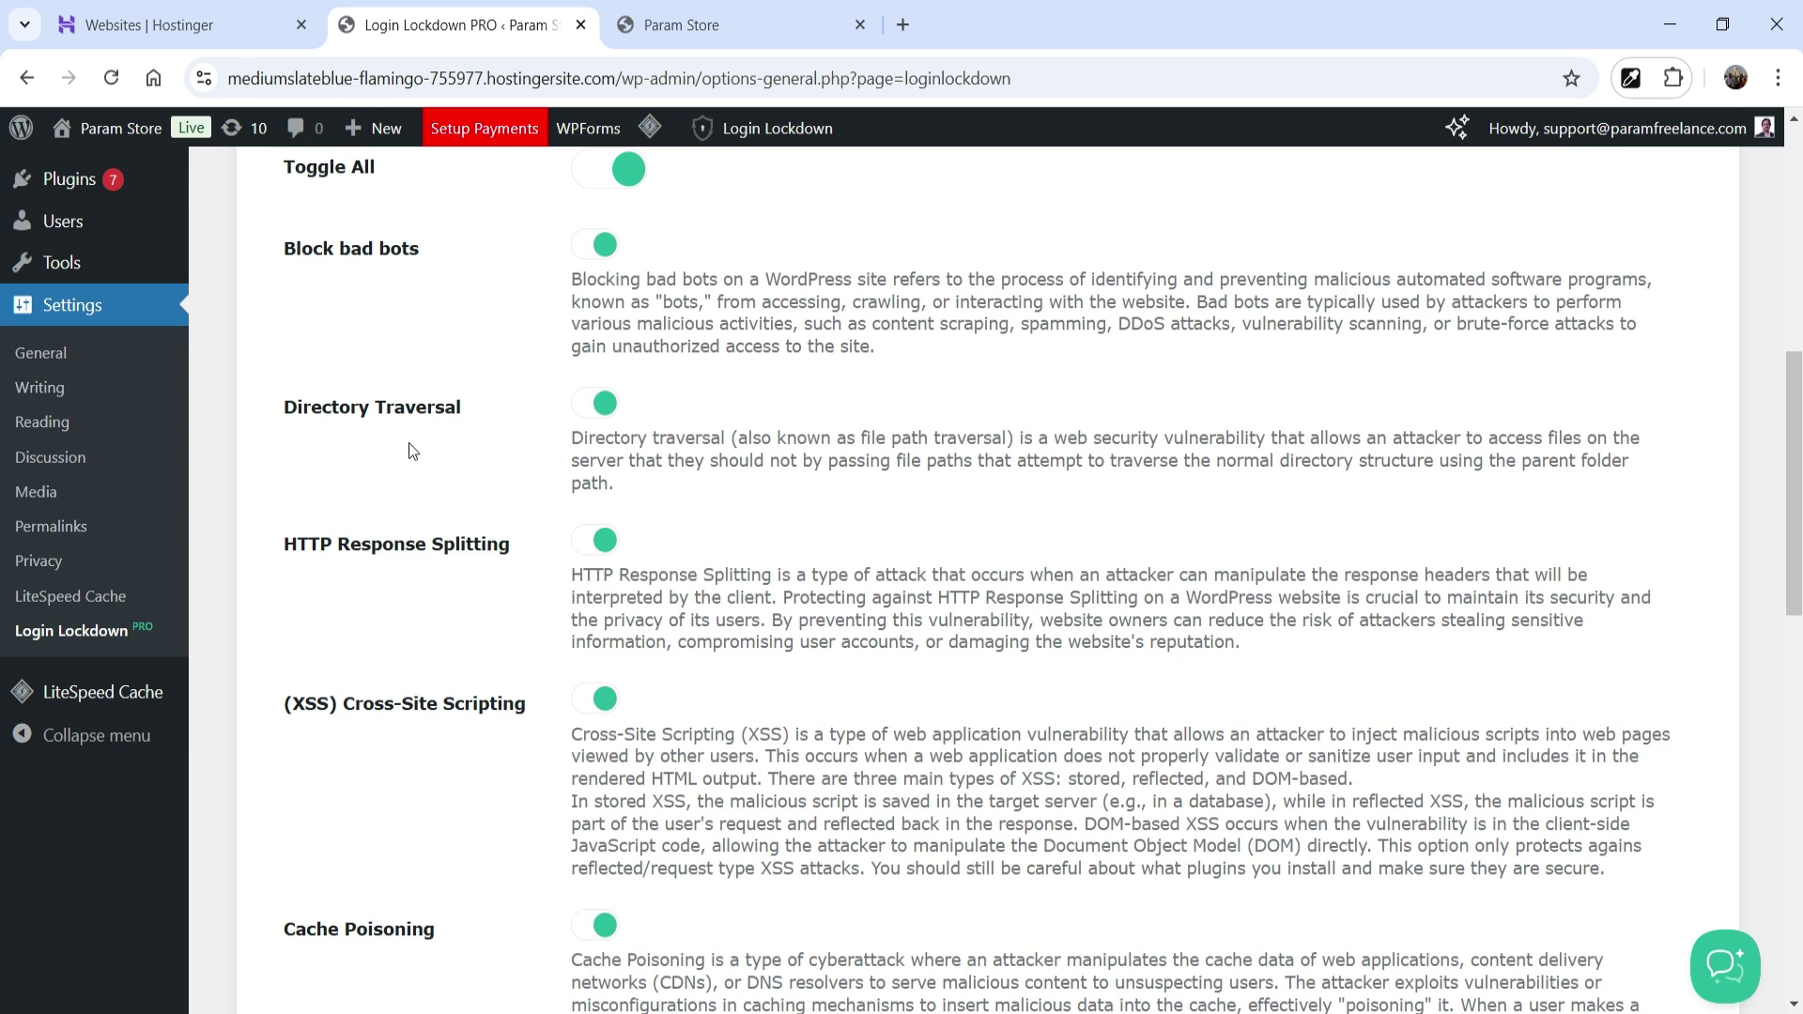
{"action": "scroll", "coordinate": [334, 479], "scroll_direction": "down", "scroll_amount": 1}
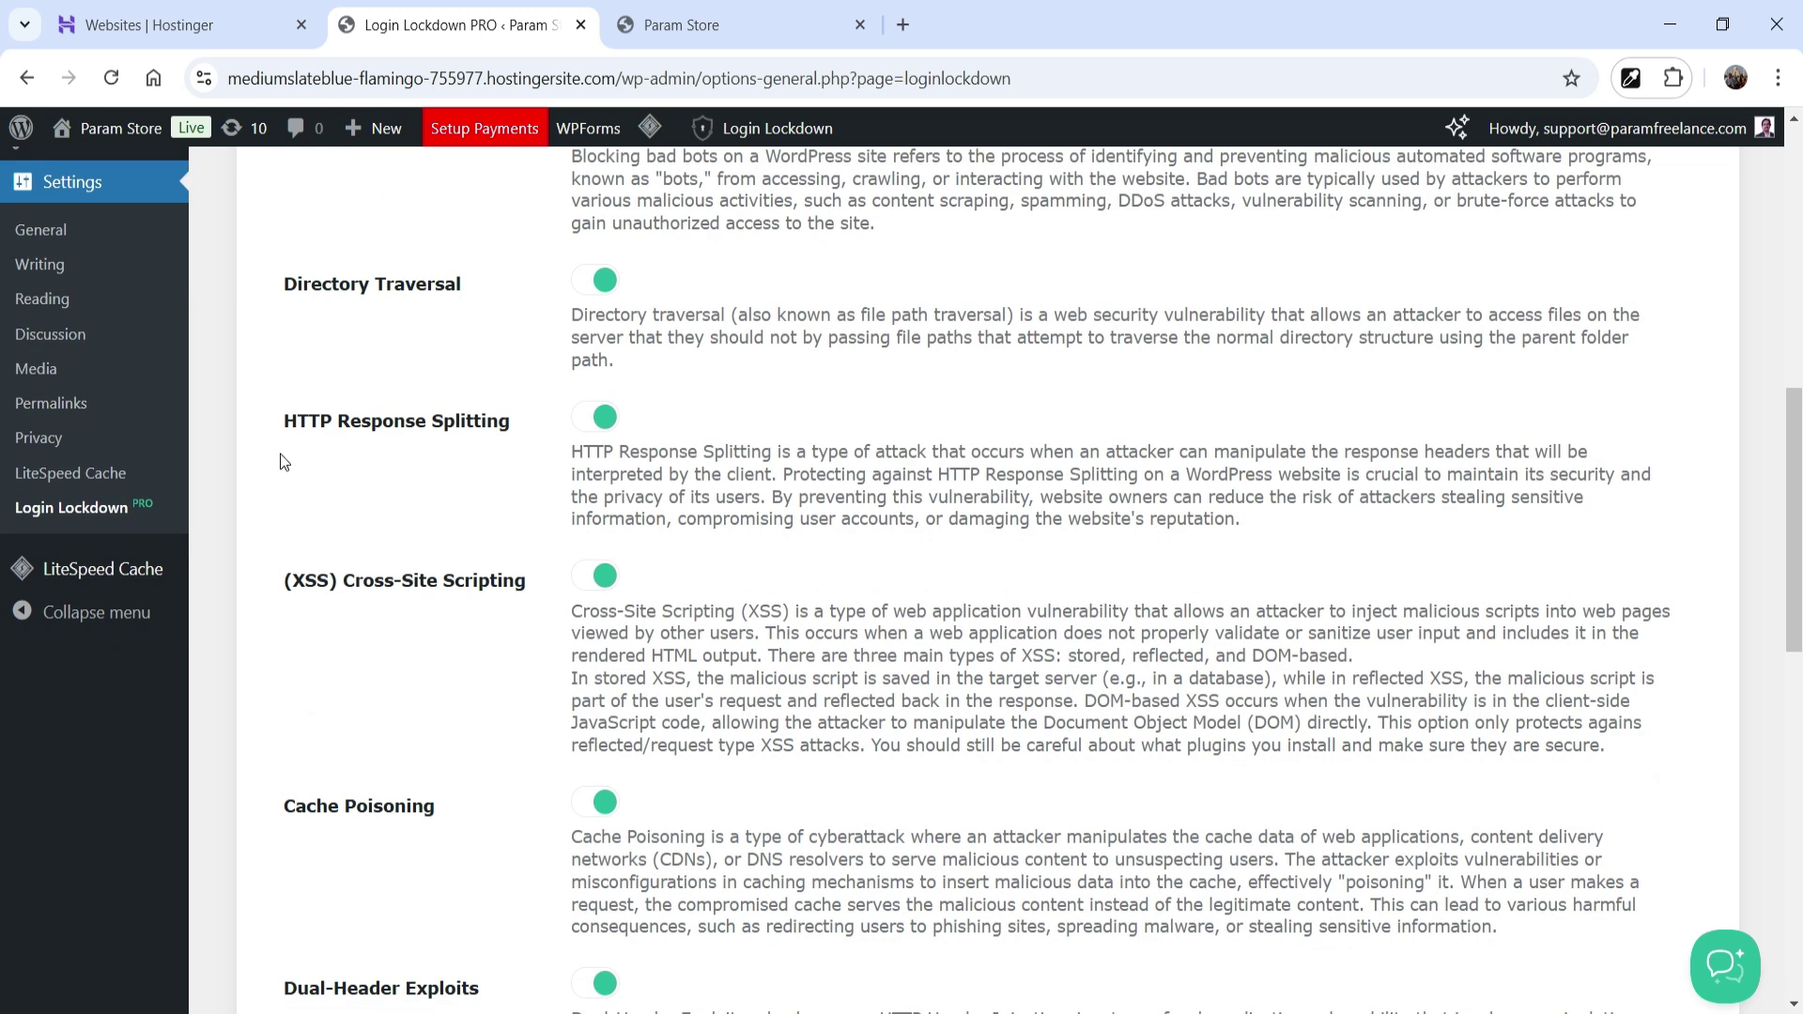
{"action": "scroll", "coordinate": [286, 464], "scroll_direction": "down", "scroll_amount": 2}
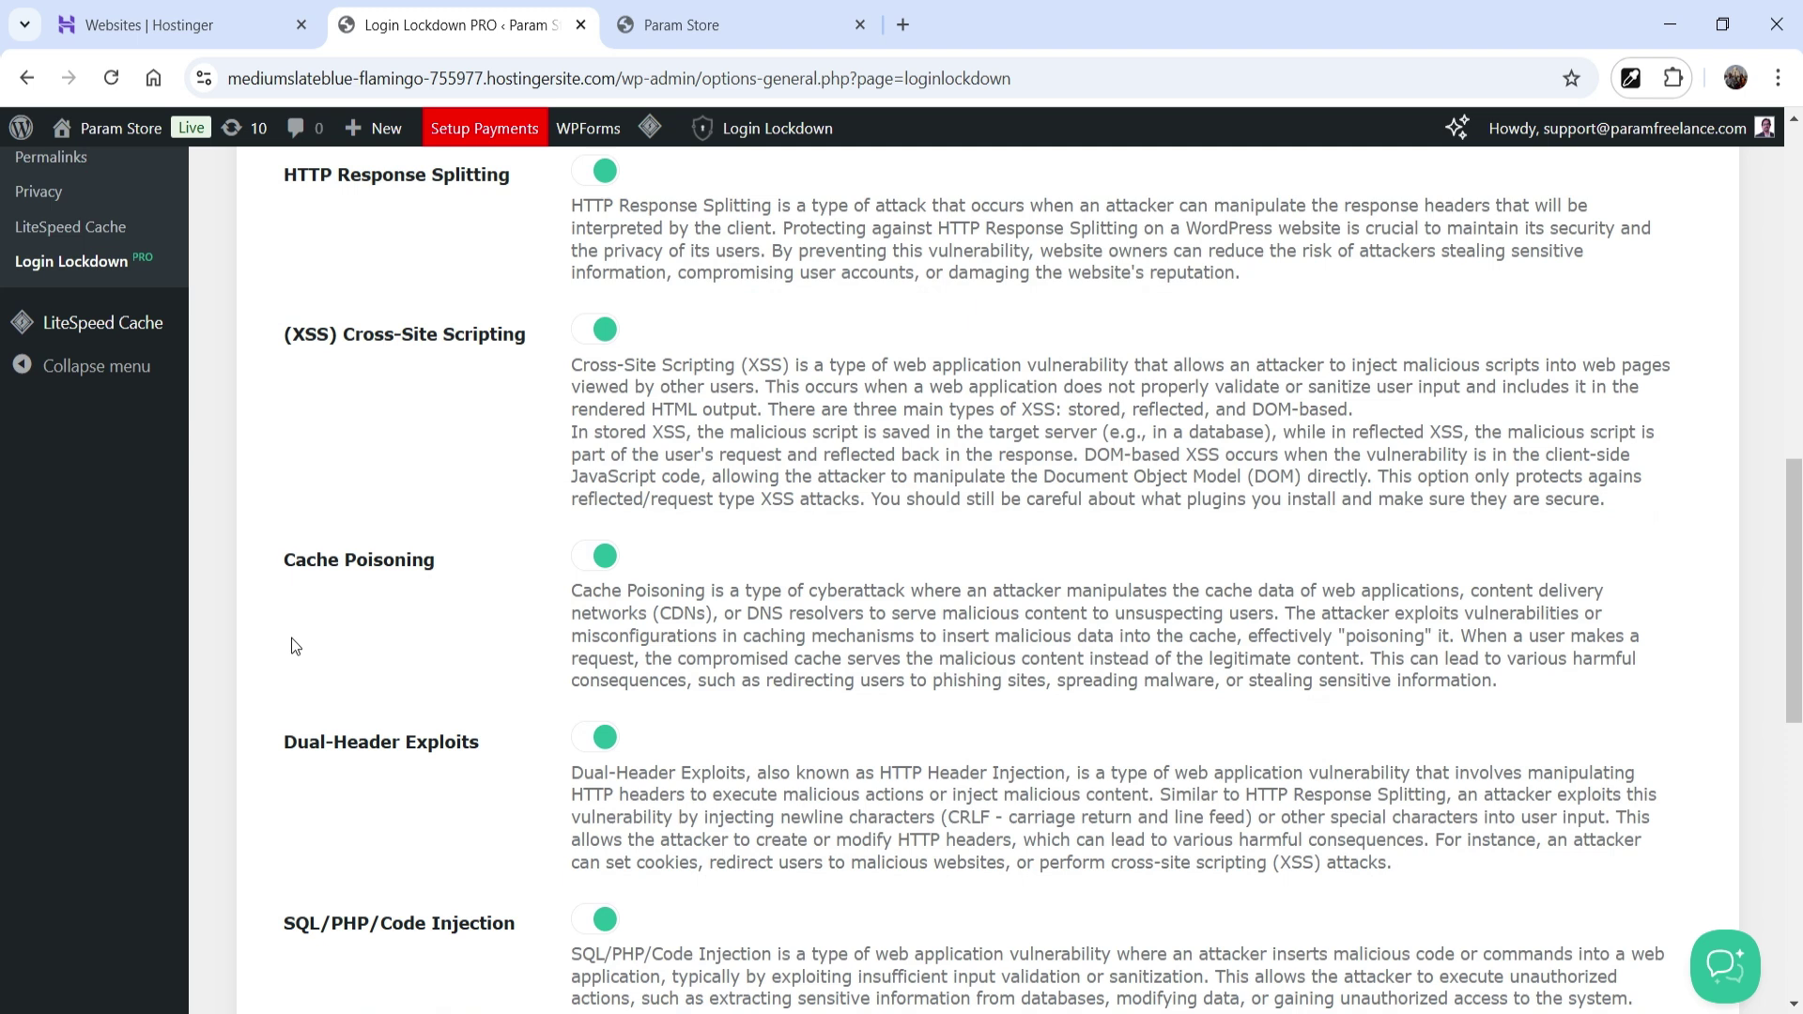
{"action": "scroll", "coordinate": [295, 646], "scroll_direction": "down", "scroll_amount": 3}
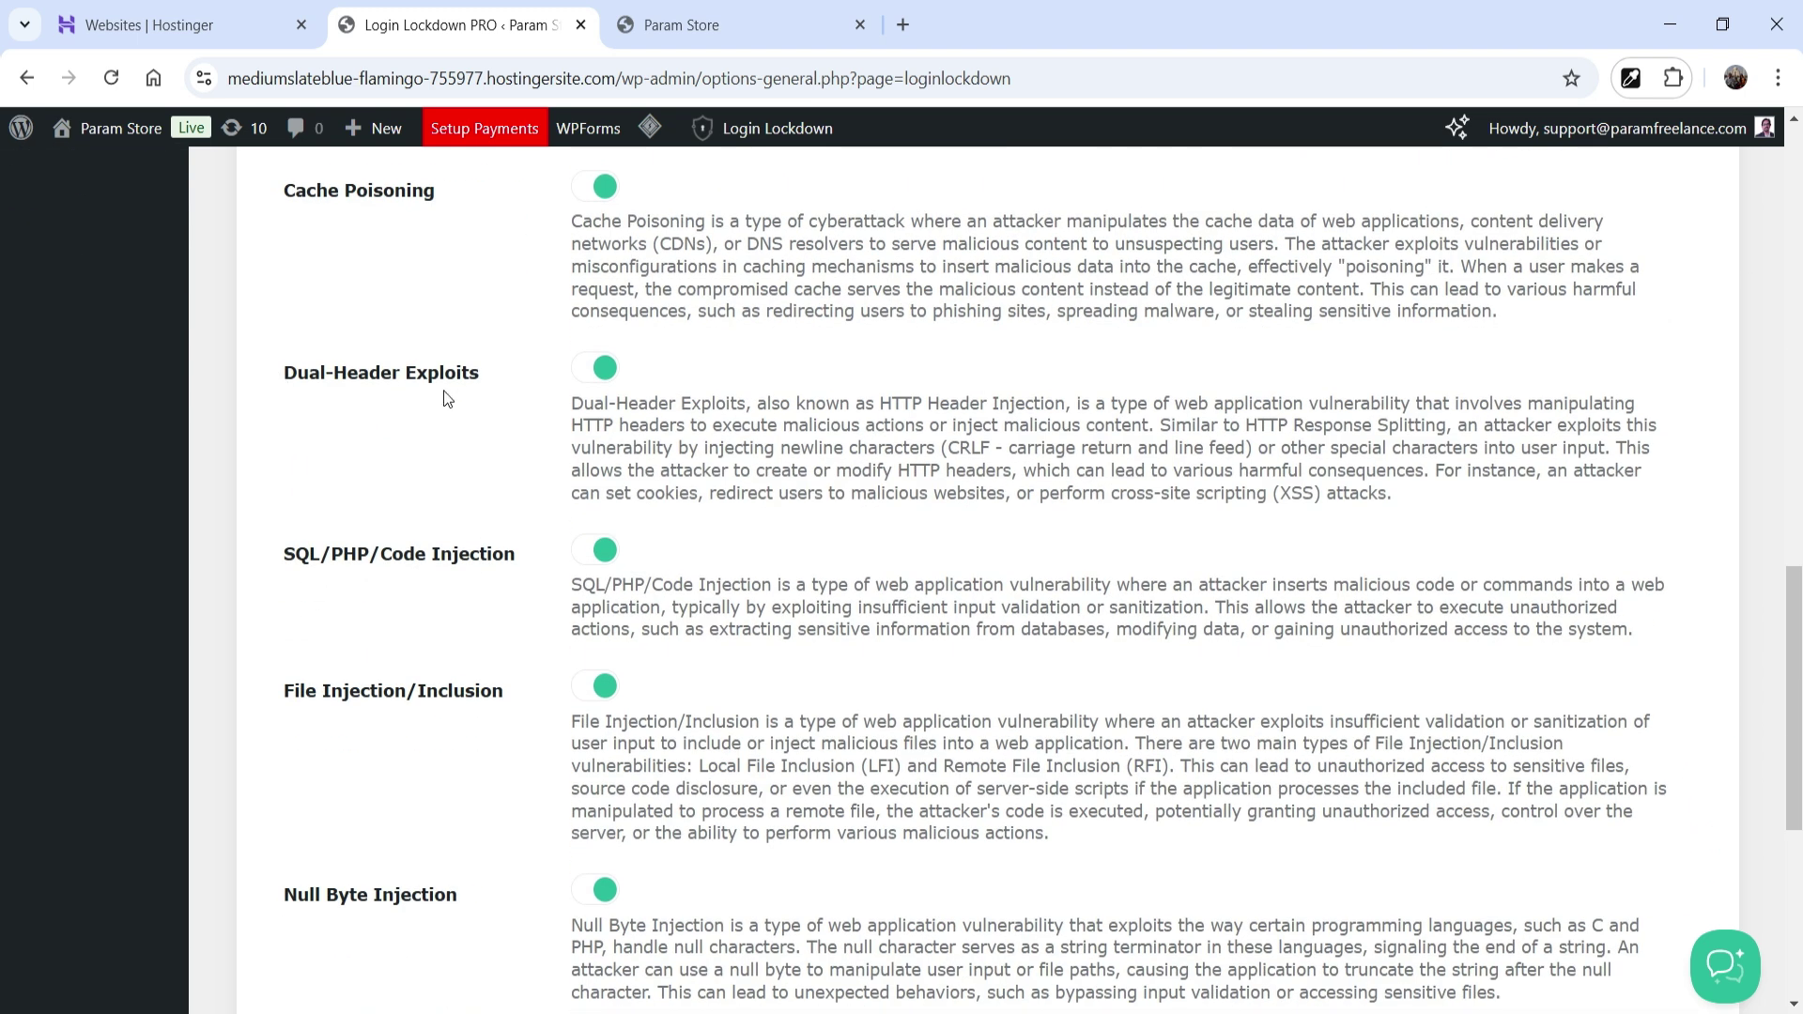
{"action": "scroll", "coordinate": [418, 544], "scroll_direction": "down", "scroll_amount": 3}
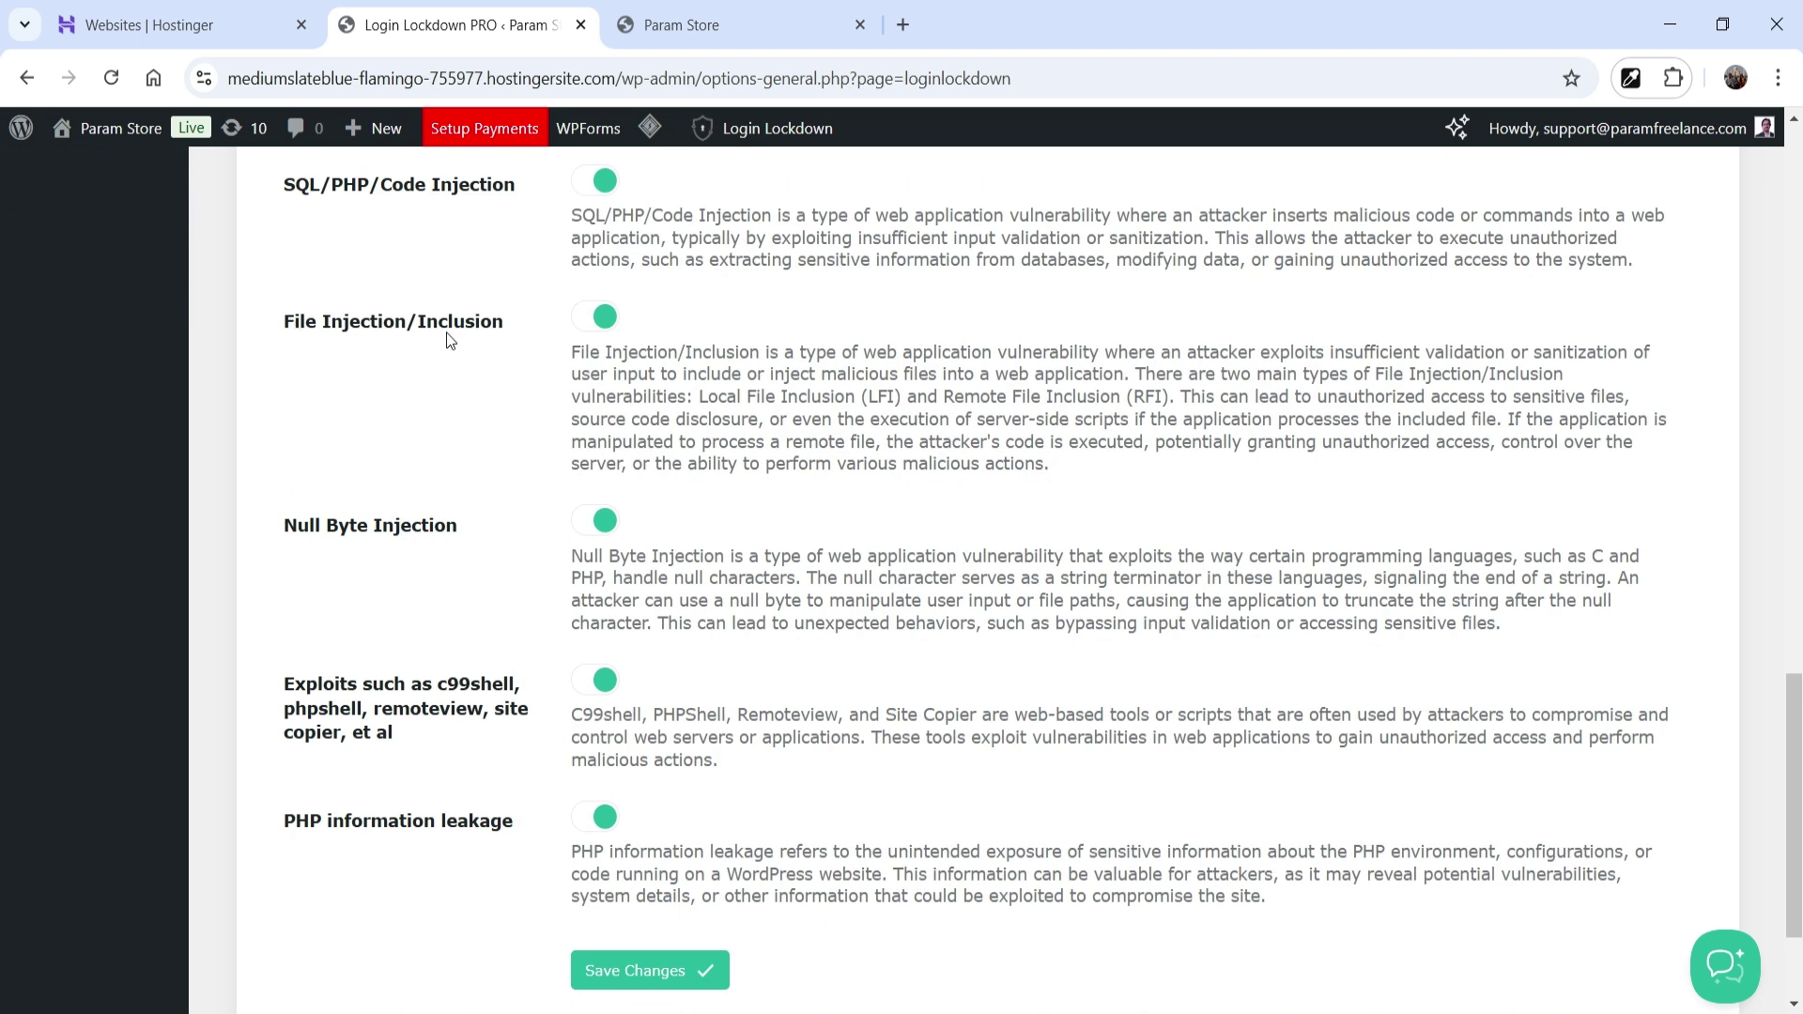
{"action": "scroll", "coordinate": [374, 438], "scroll_direction": "down", "scroll_amount": 2}
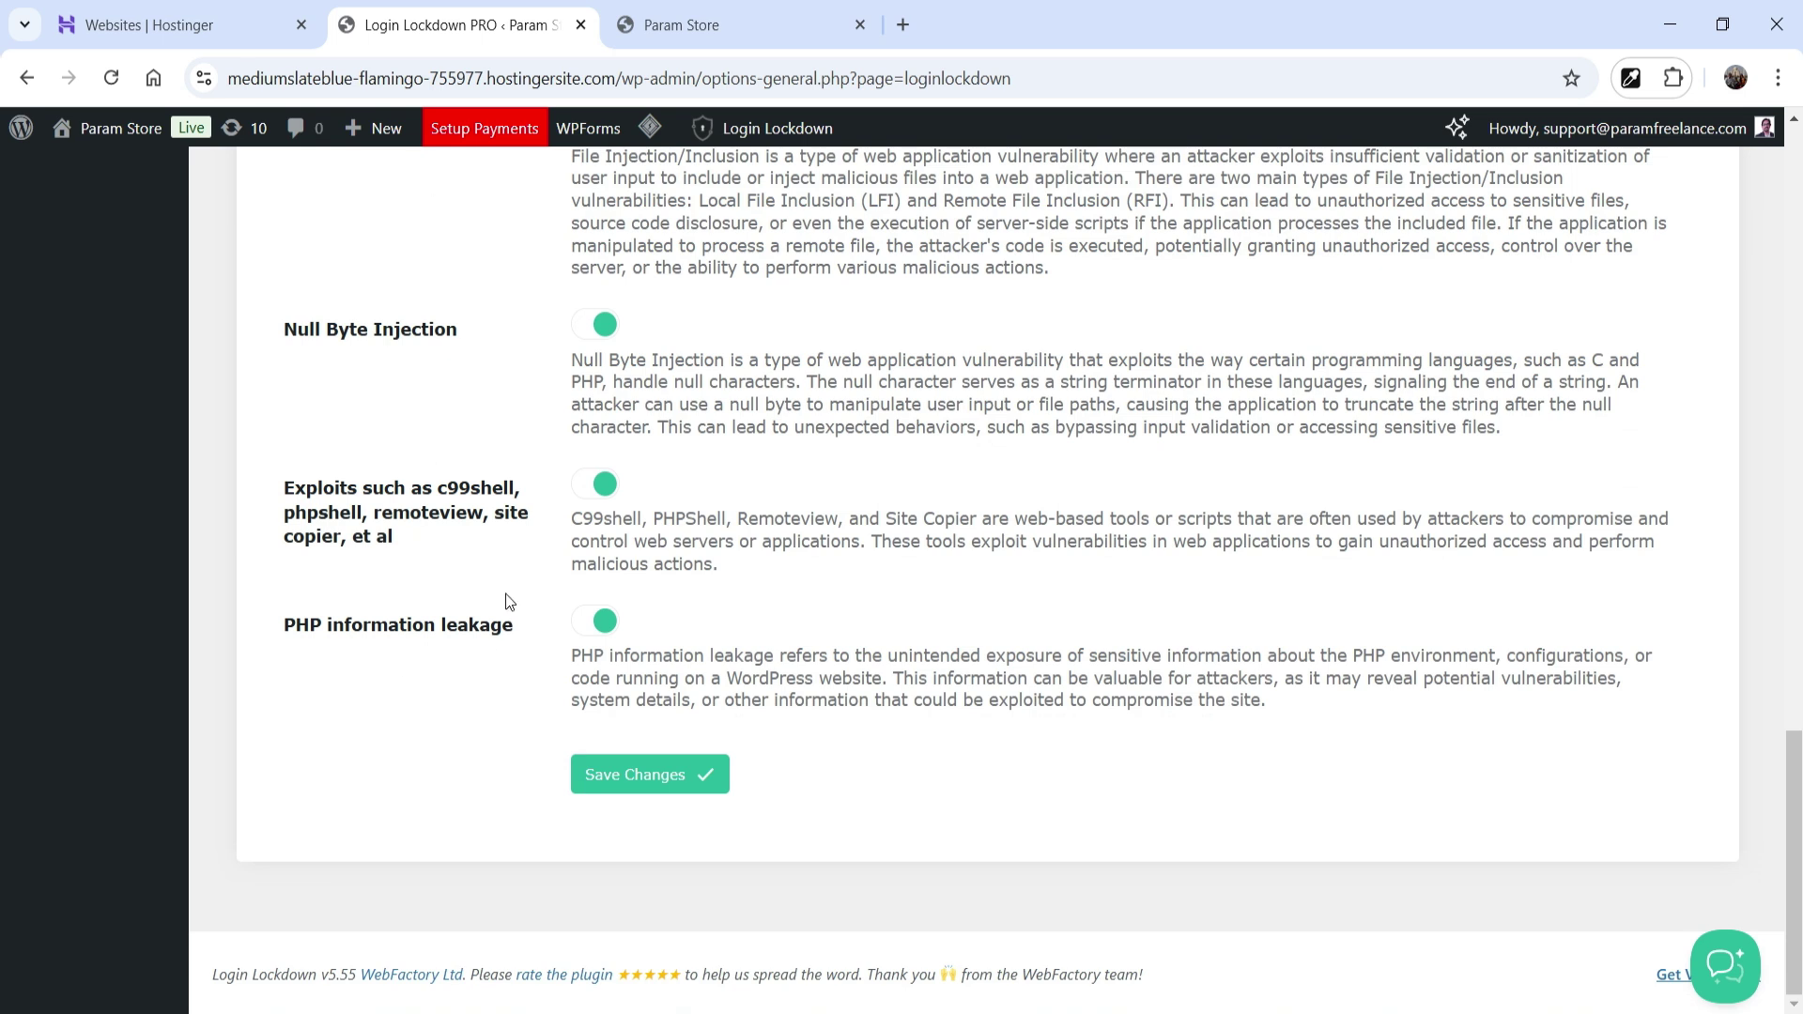
{"action": "scroll", "coordinate": [526, 563], "scroll_direction": "up", "scroll_amount": 20}
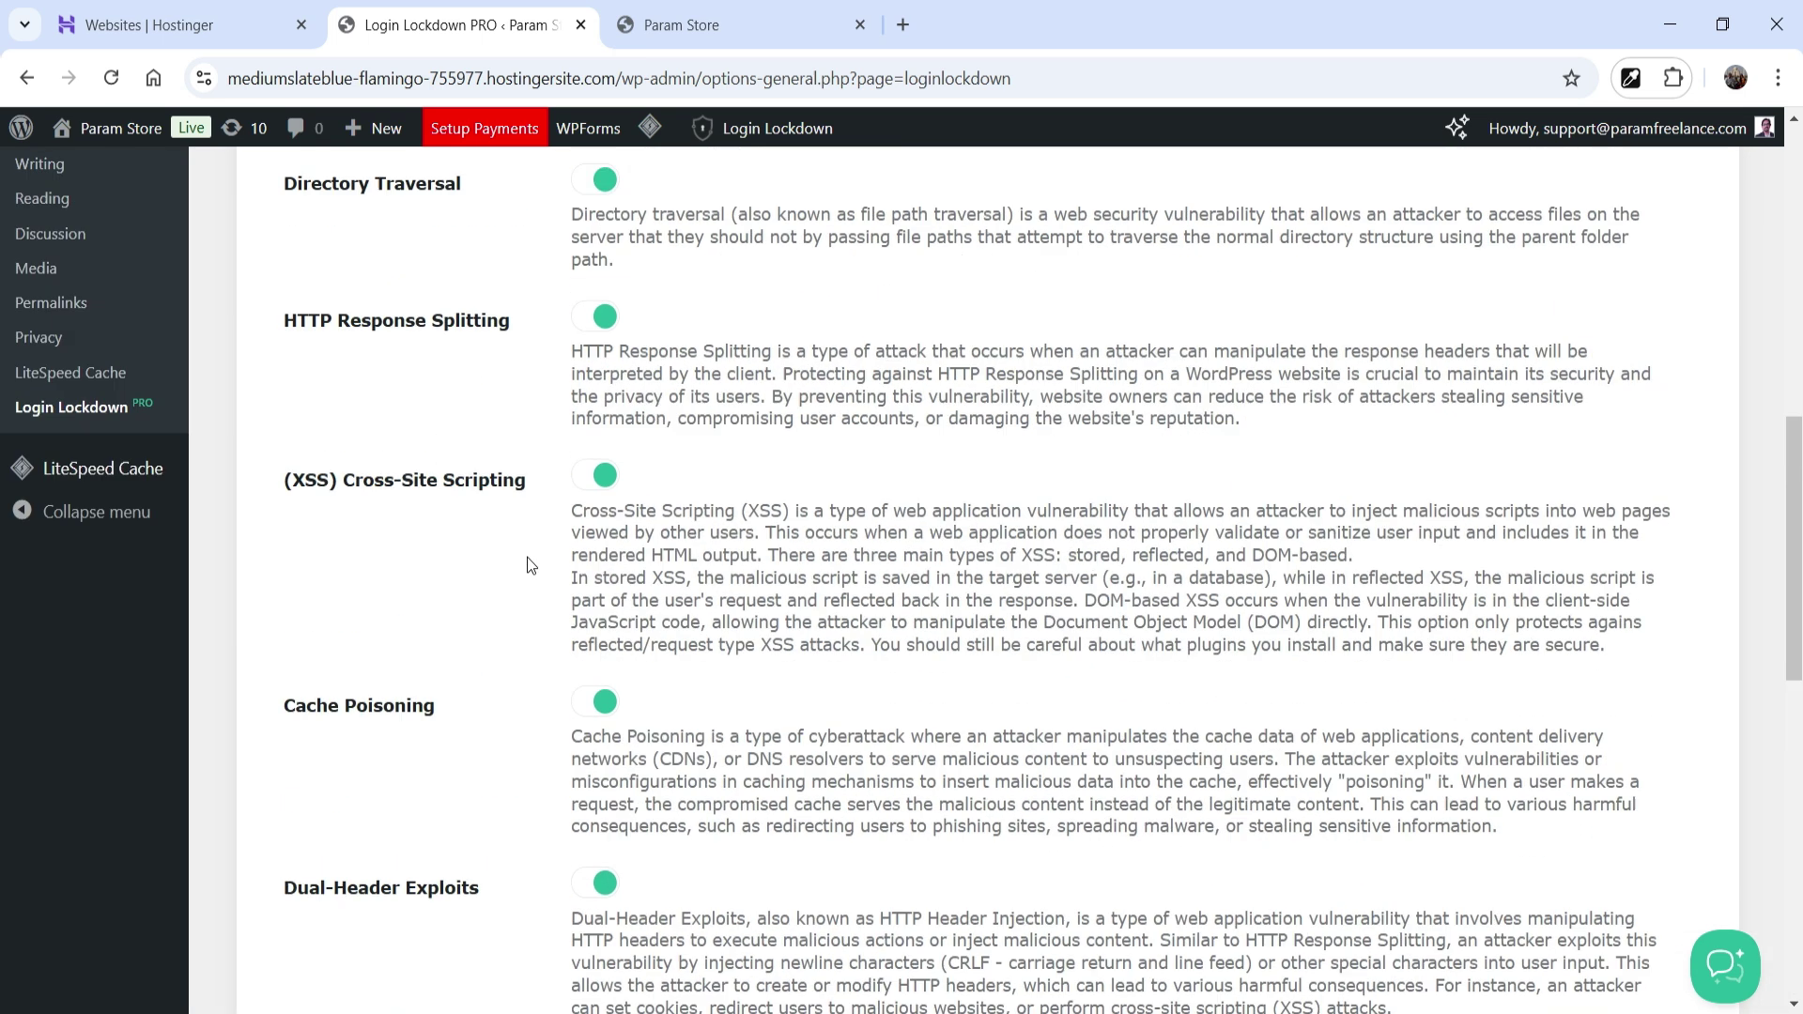
- Review the Captcha settings, which are currently Disabled
{"action": "left_click", "coordinate": [499, 591]}
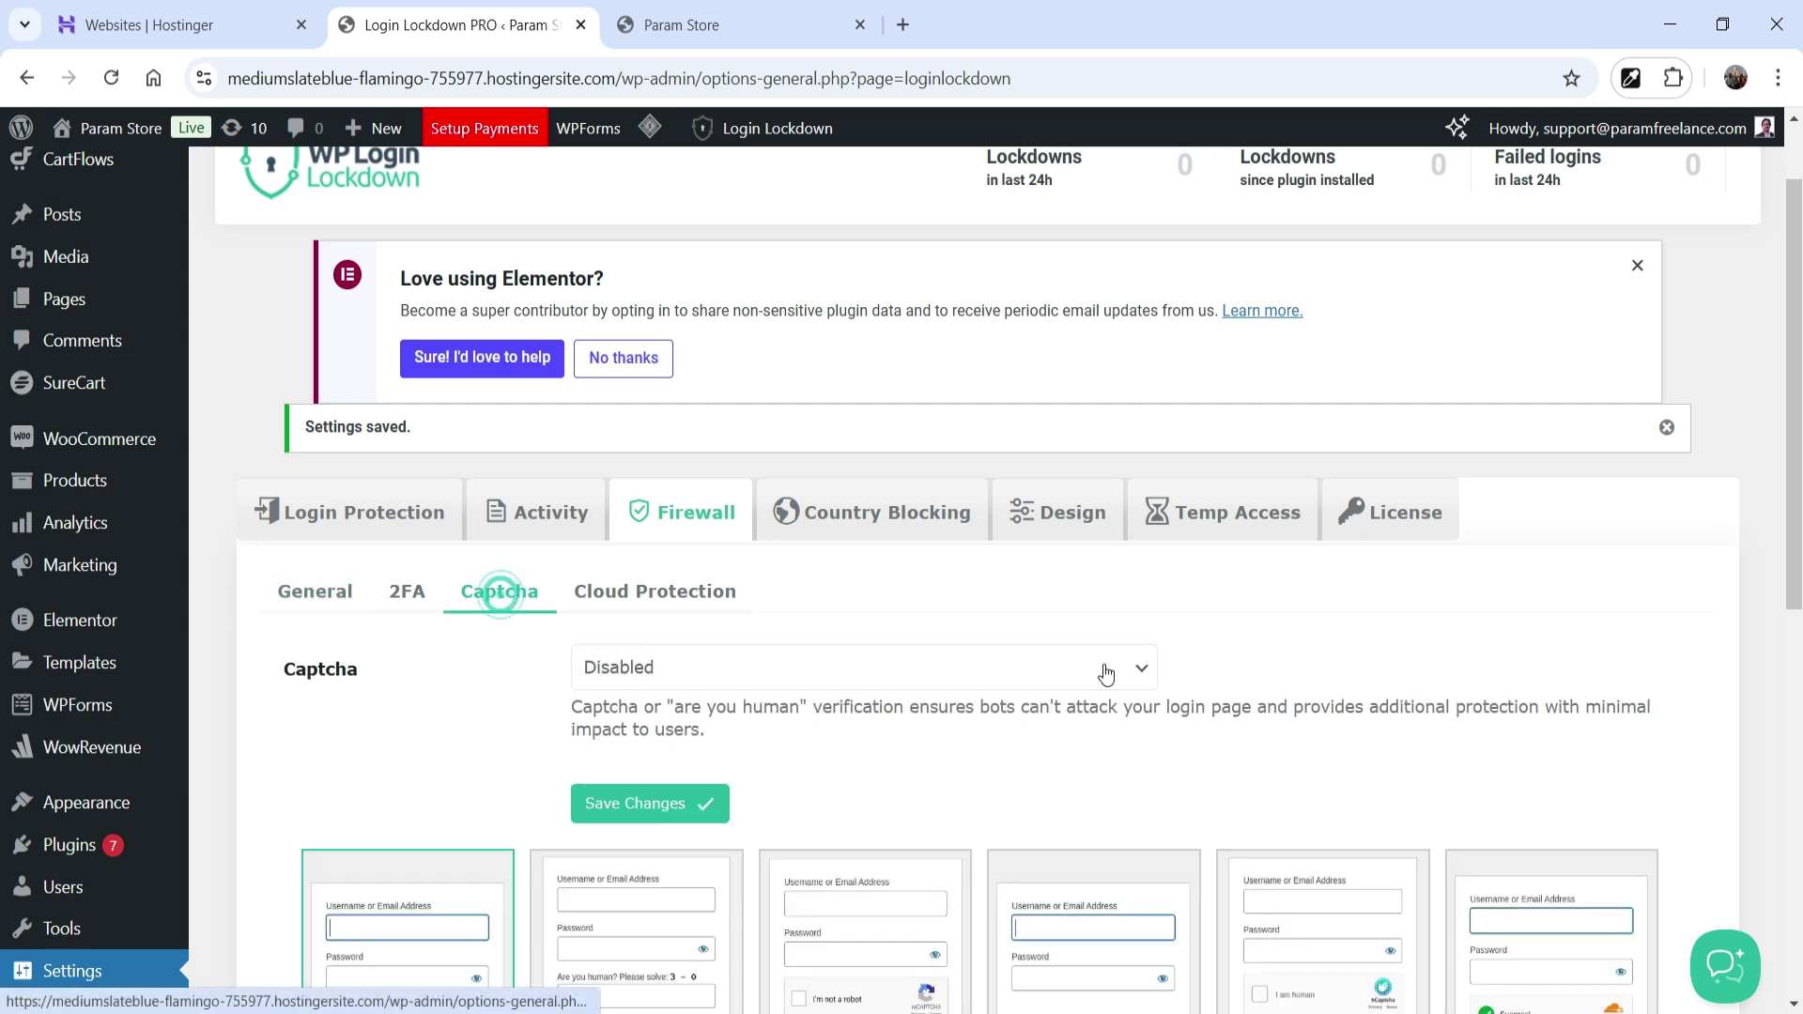
{"action": "scroll", "coordinate": [507, 592], "scroll_direction": "down", "scroll_amount": 4}
{"action": "scroll", "coordinate": [1643, 535], "scroll_direction": "down", "scroll_amount": 3}
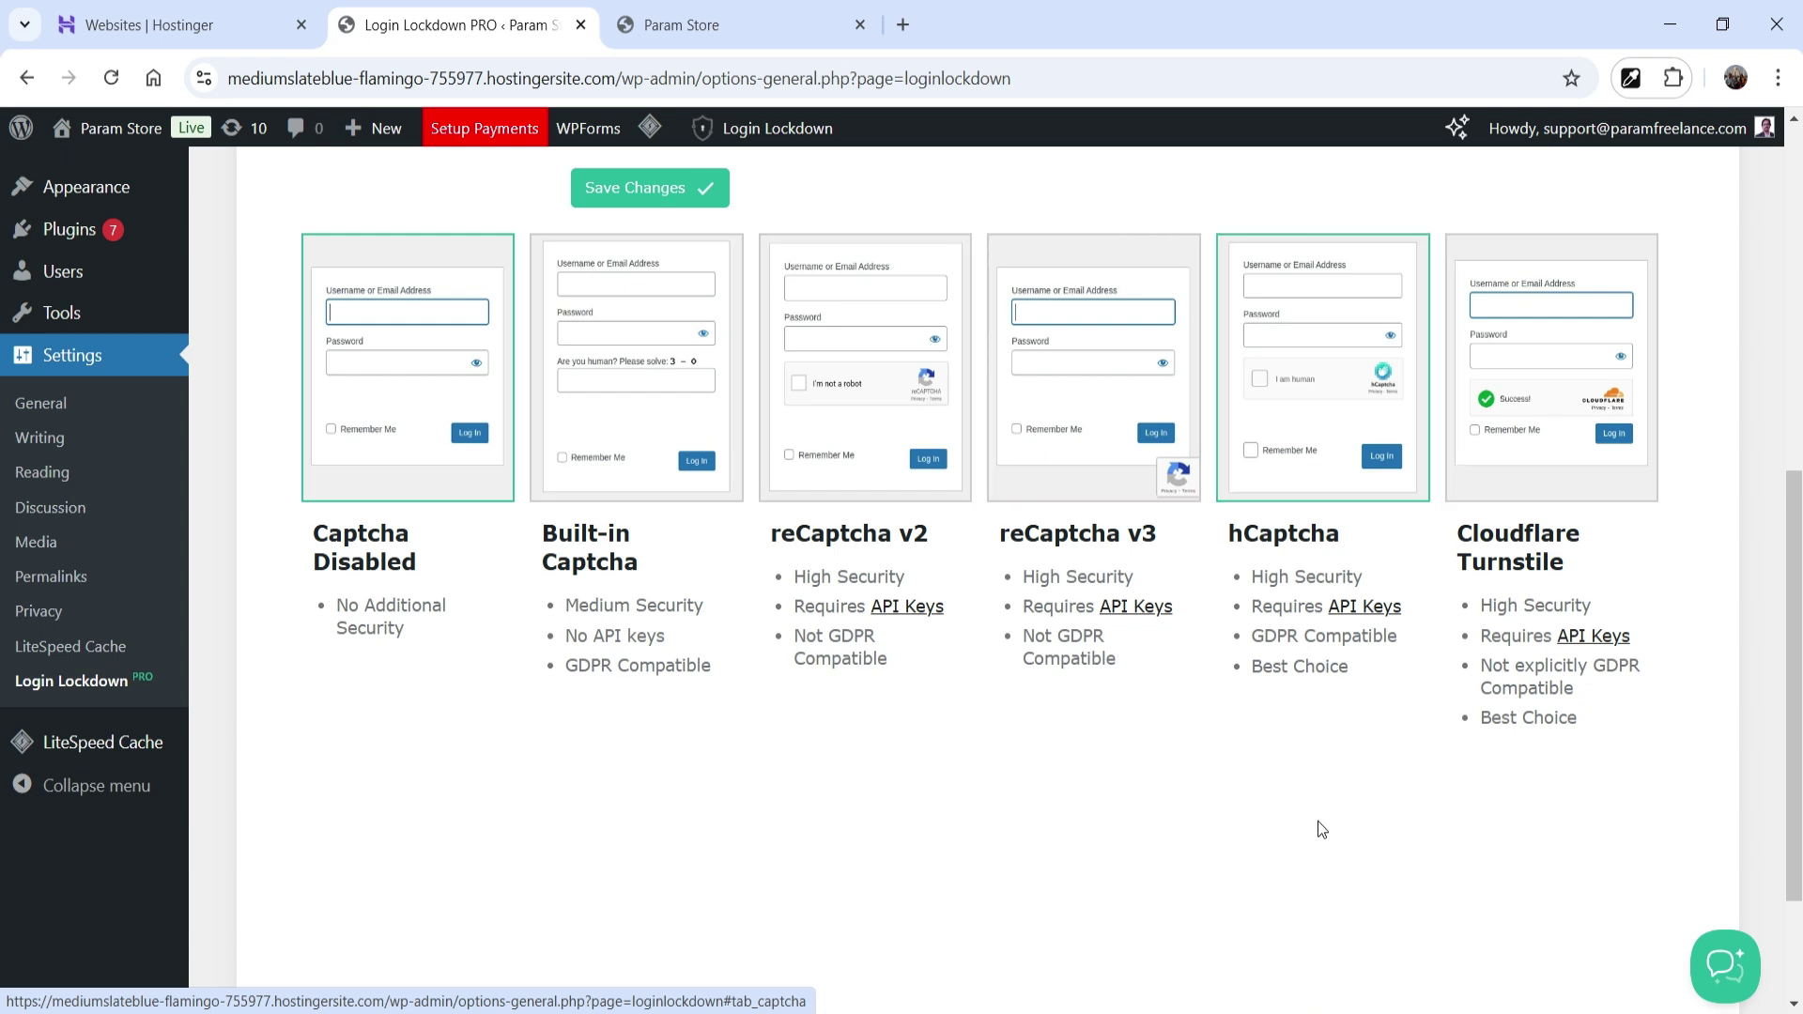
{"action": "scroll", "coordinate": [1733, 719], "scroll_direction": "up", "scroll_amount": 8}
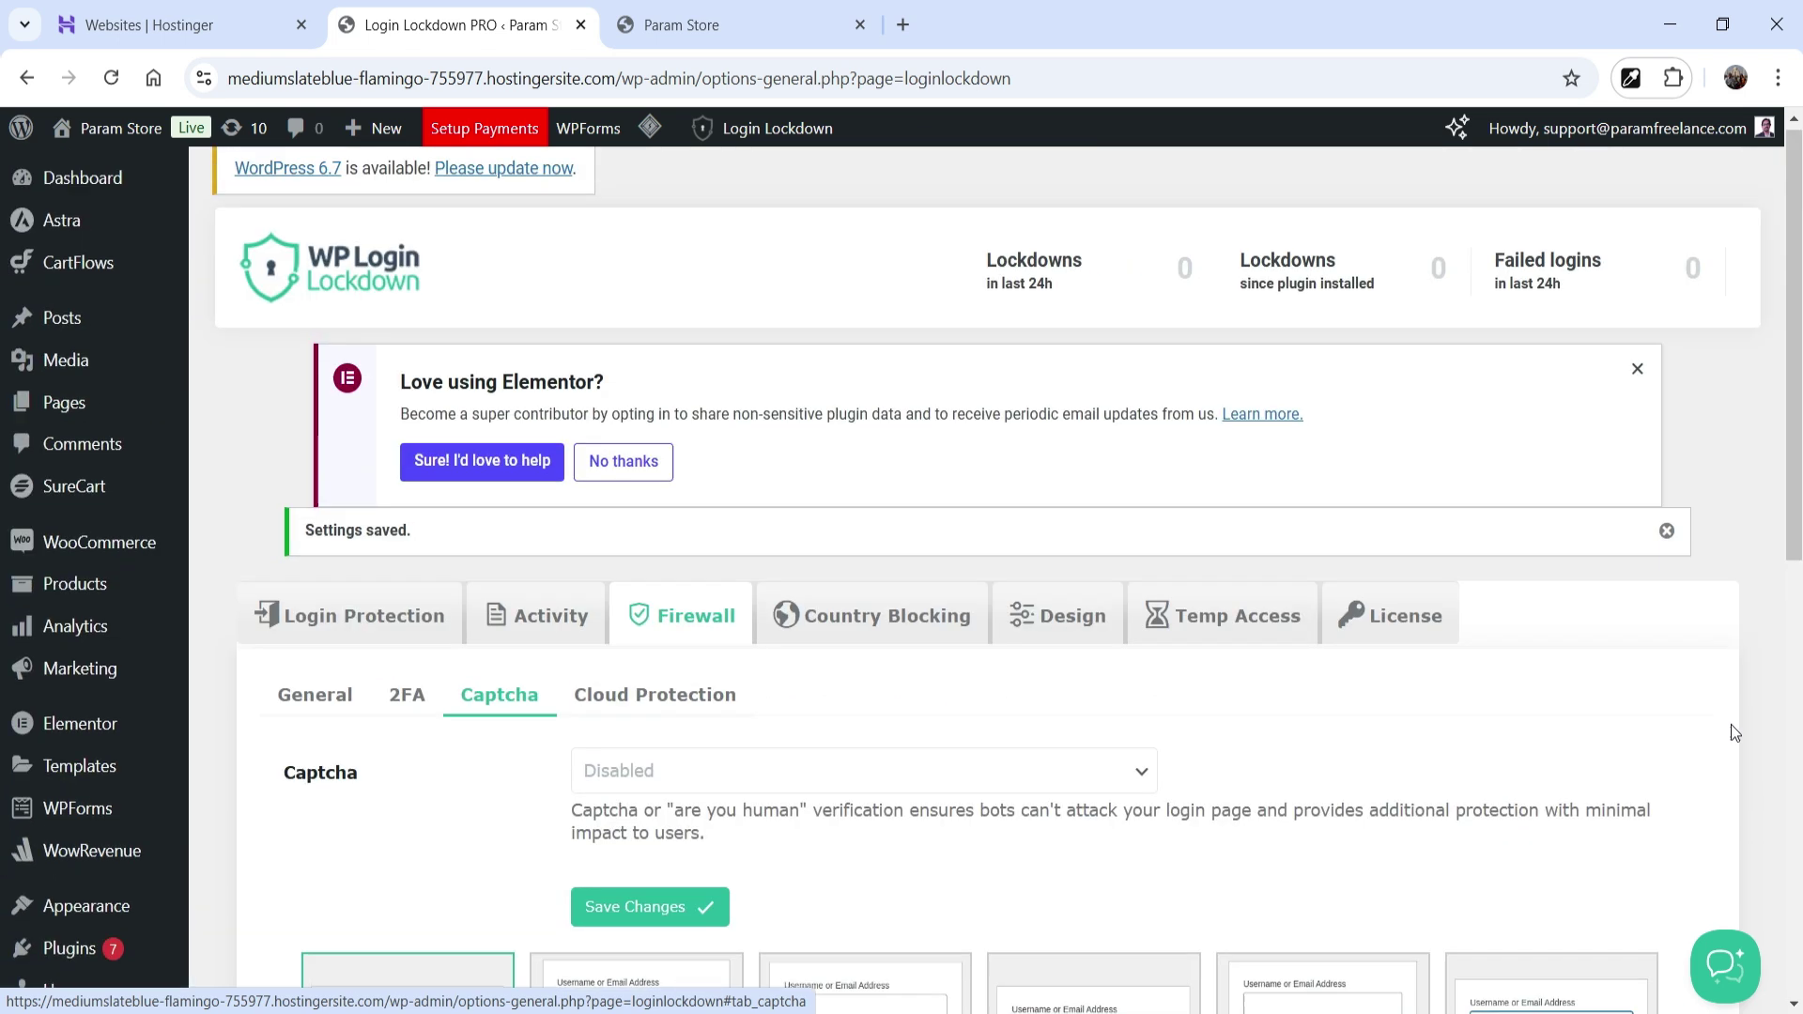
- Review Cloud Protection, using account and global cloud blacklists with complete blocking
{"action": "left_click", "coordinate": [632, 713]}
{"action": "scroll", "coordinate": [1308, 611], "scroll_direction": "down", "scroll_amount": 4}
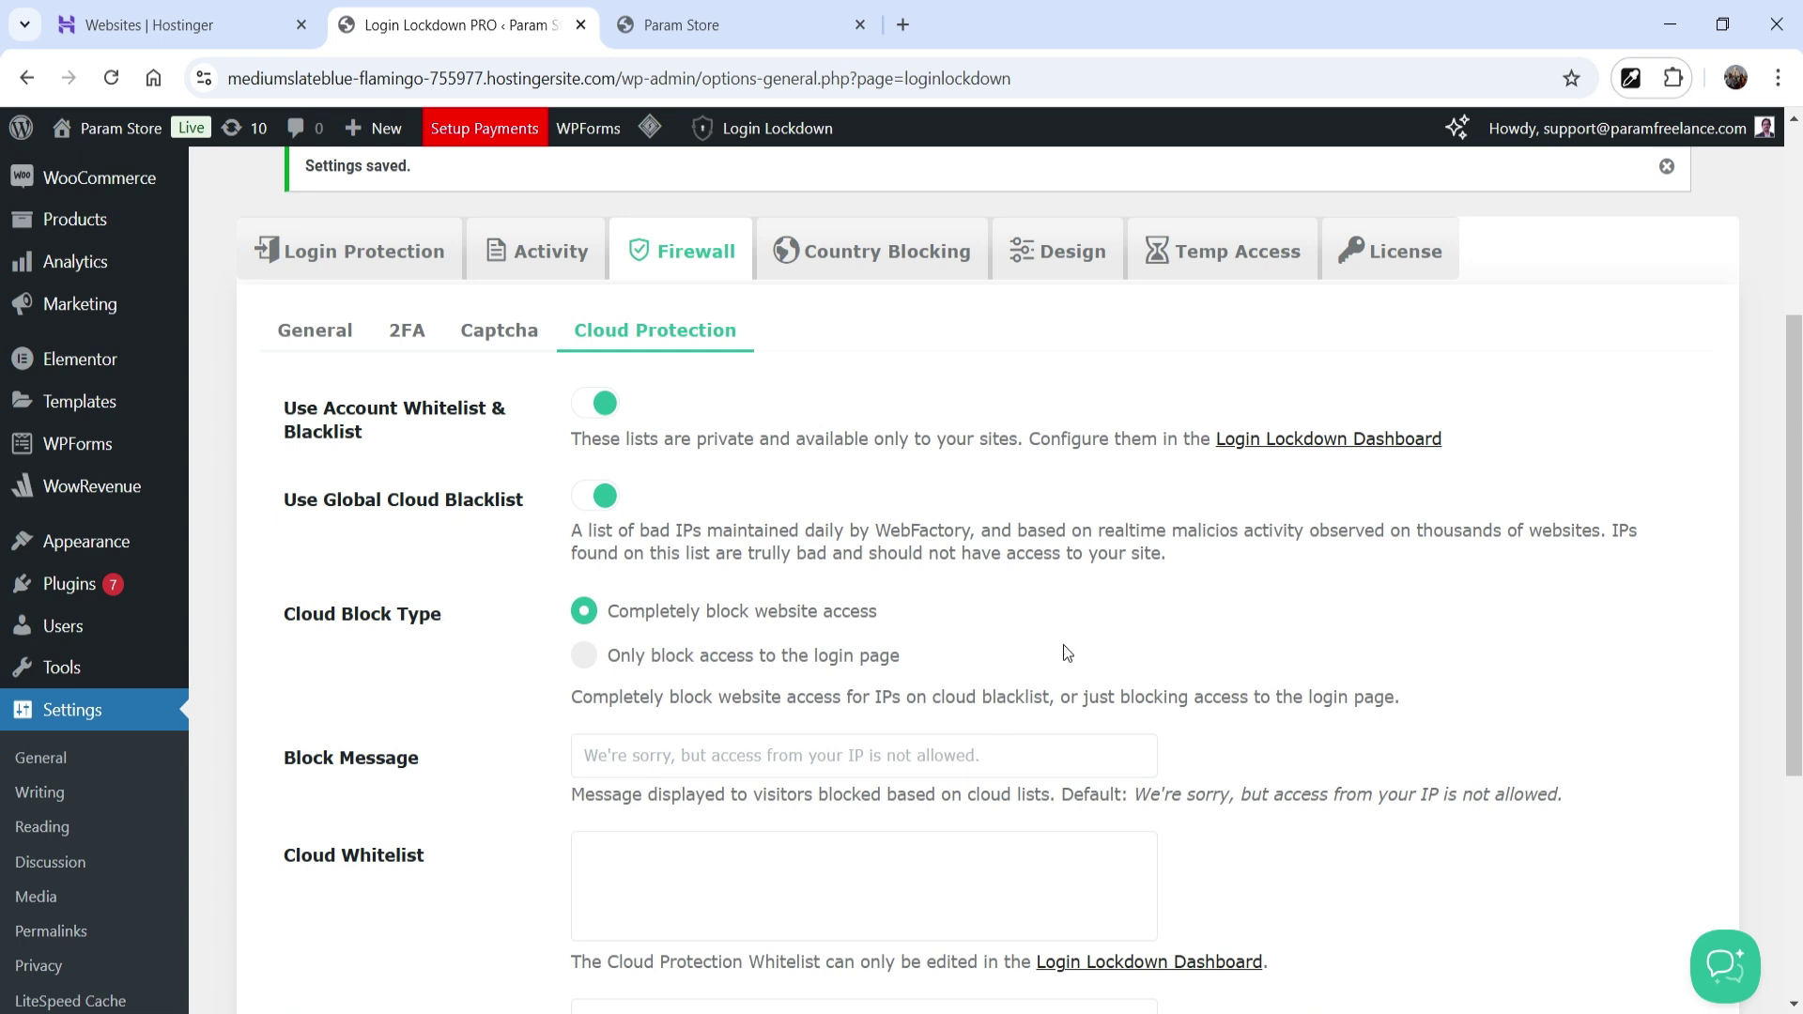
{"action": "scroll", "coordinate": [404, 293], "scroll_direction": "down", "scroll_amount": 3}
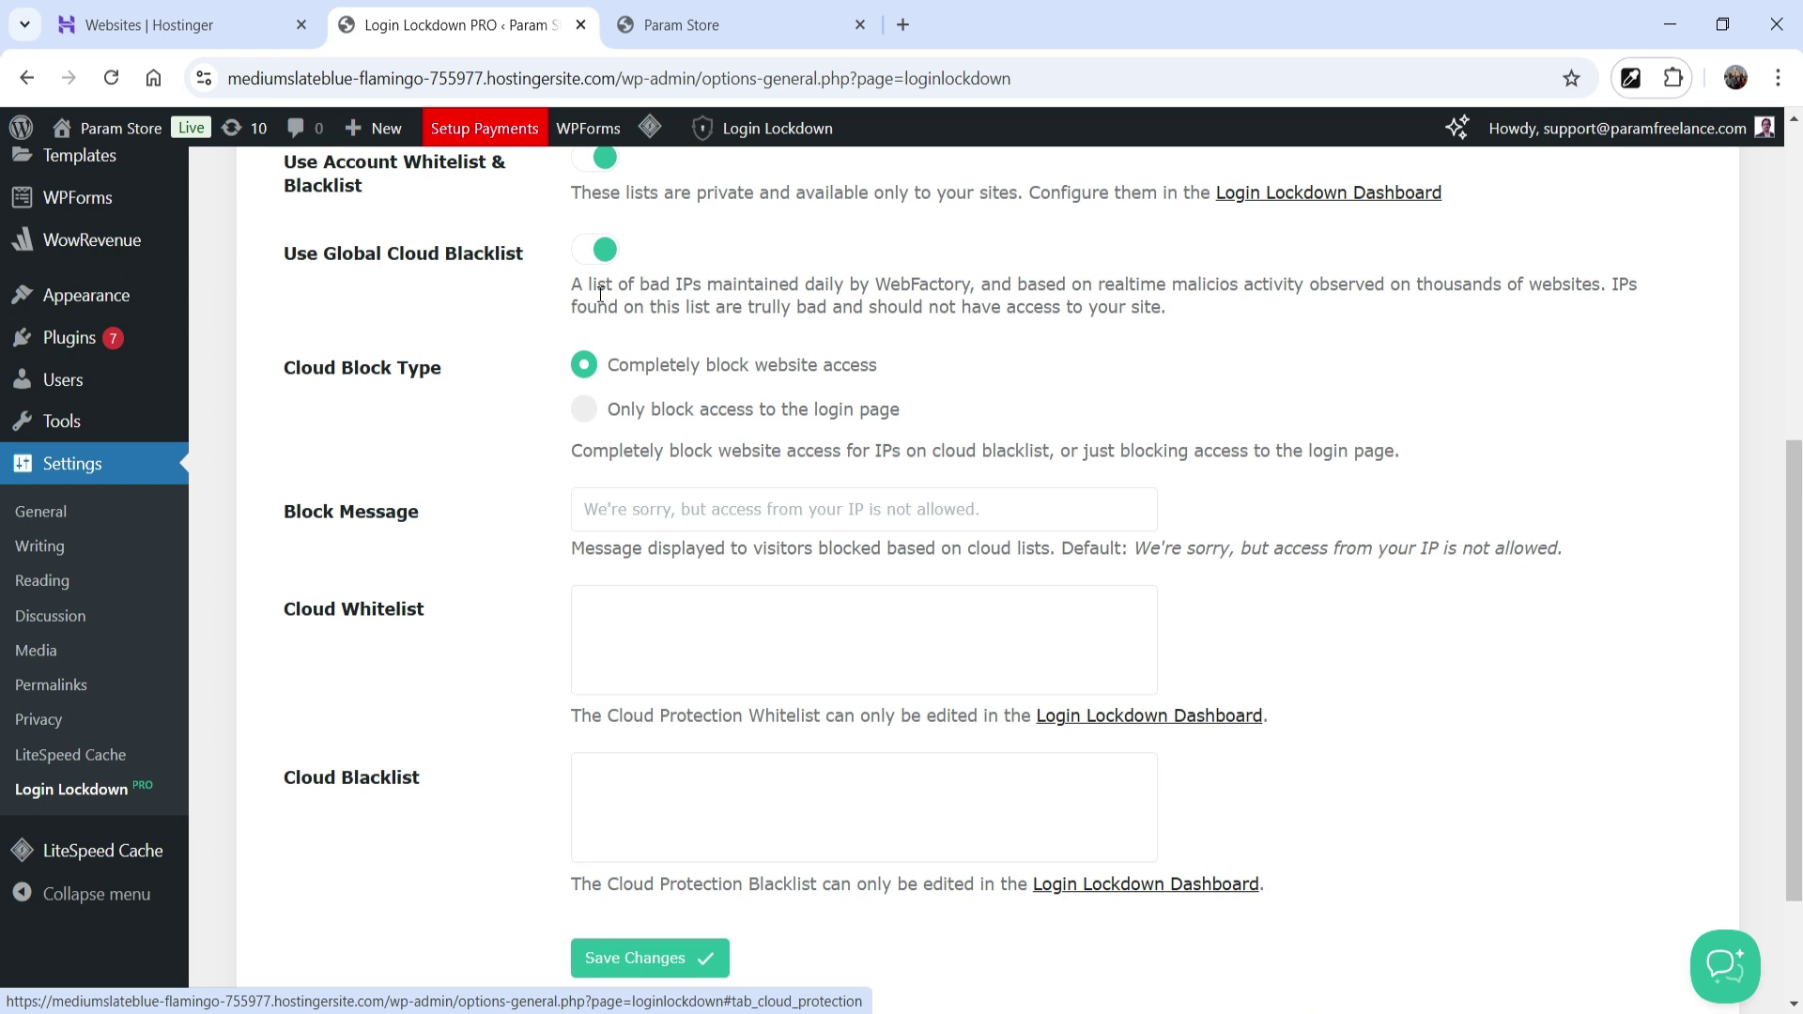
{"action": "scroll", "coordinate": [608, 294], "scroll_direction": "down", "scroll_amount": 2}
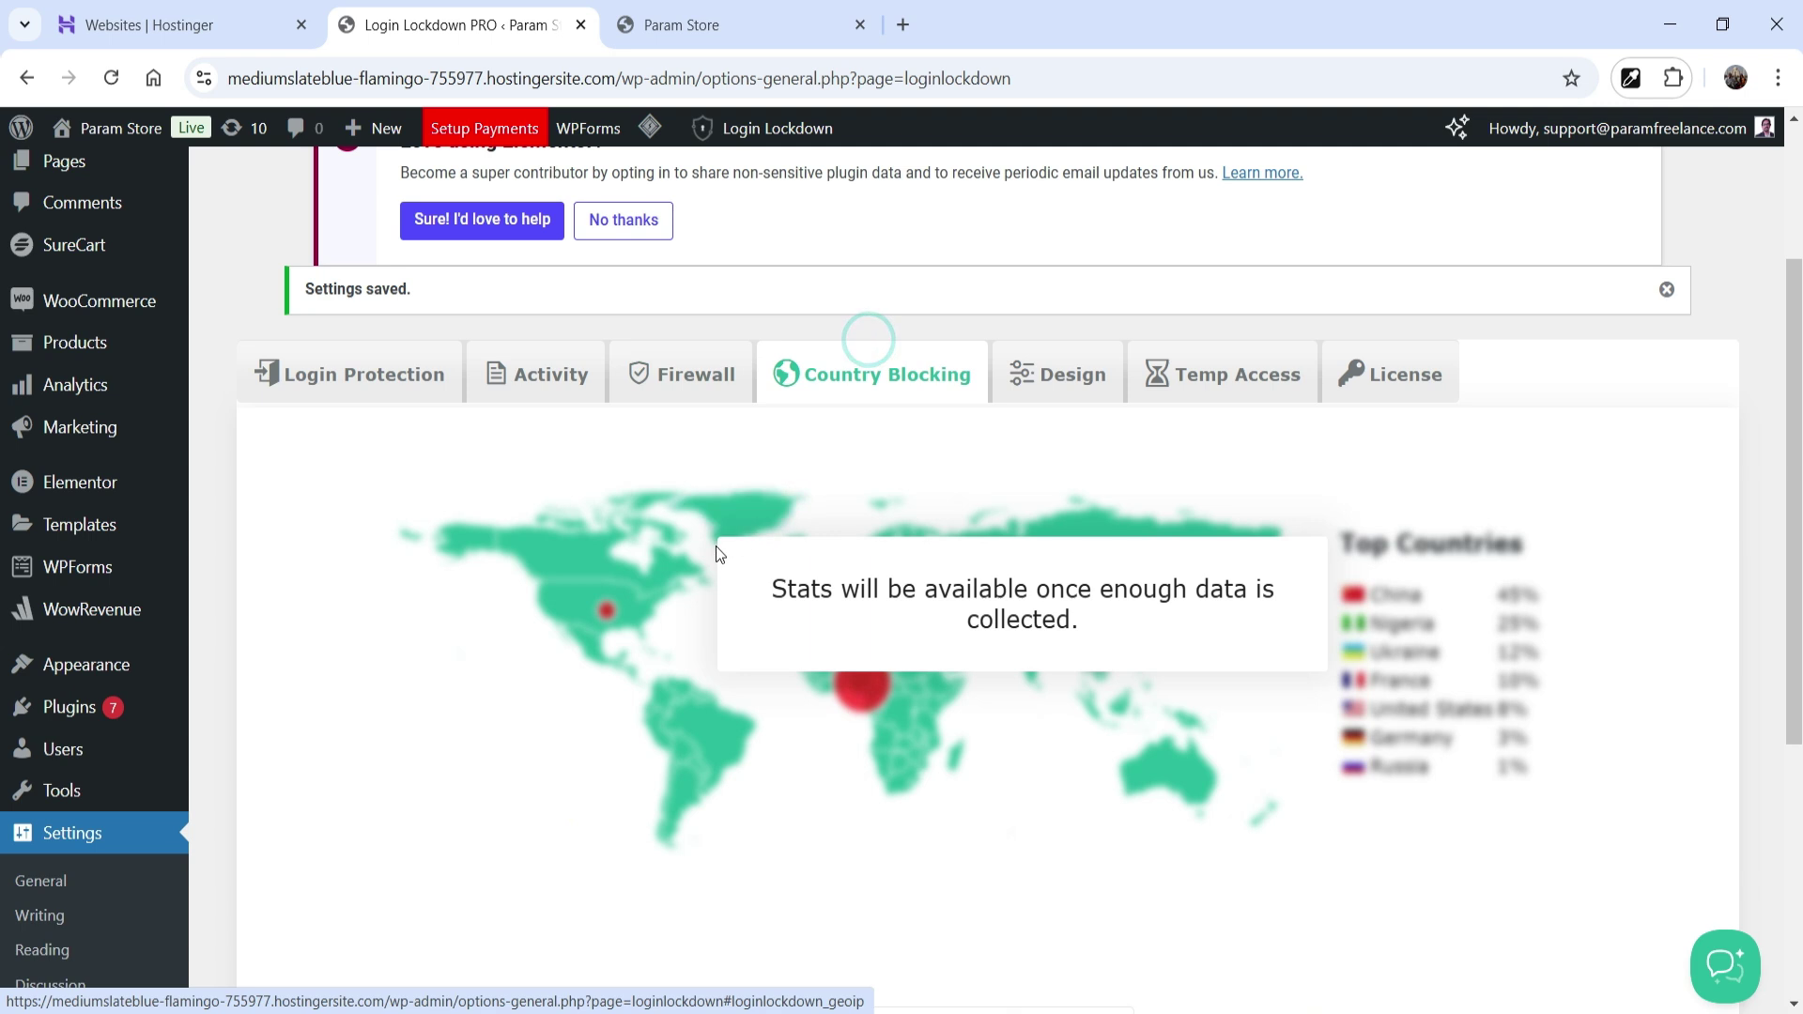
{"action": "scroll", "coordinate": [657, 550], "scroll_direction": "down", "scroll_amount": 5}
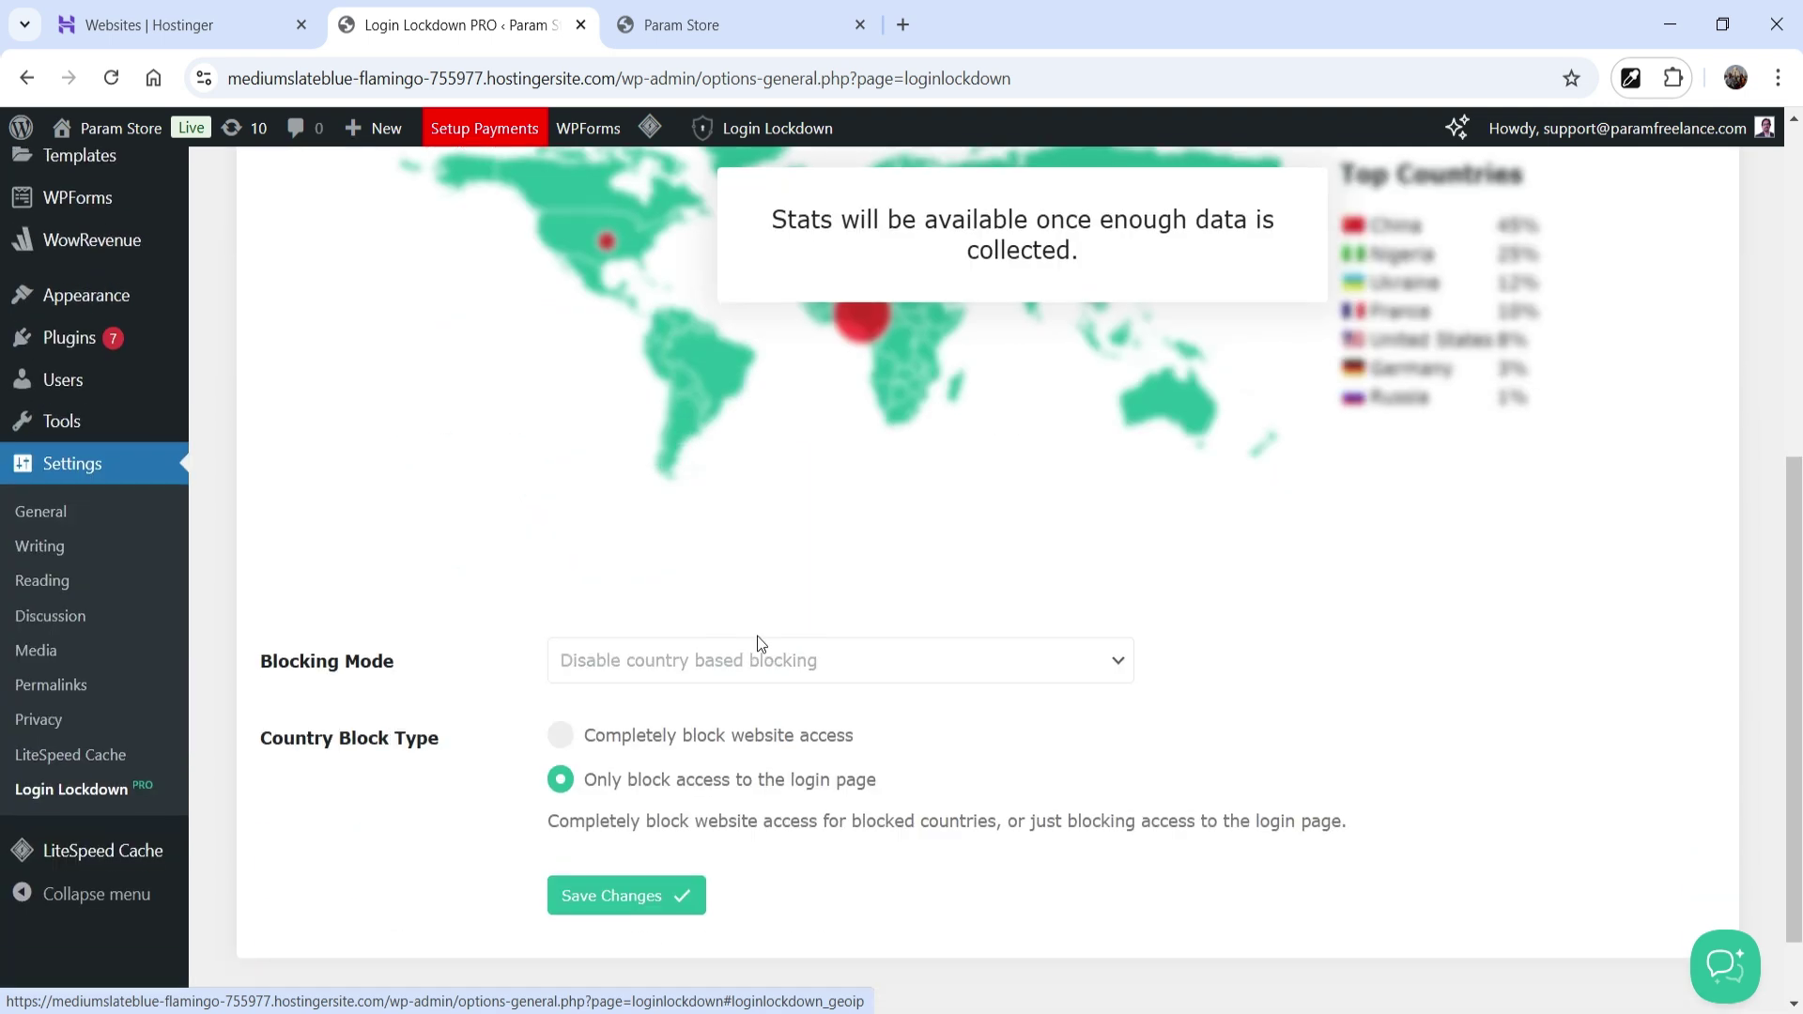
- Set the country Blocking Mode to Blacklist mode
{"action": "scroll", "coordinate": [757, 634], "scroll_direction": "down", "scroll_amount": 1}
{"action": "left_click", "coordinate": [753, 571]}
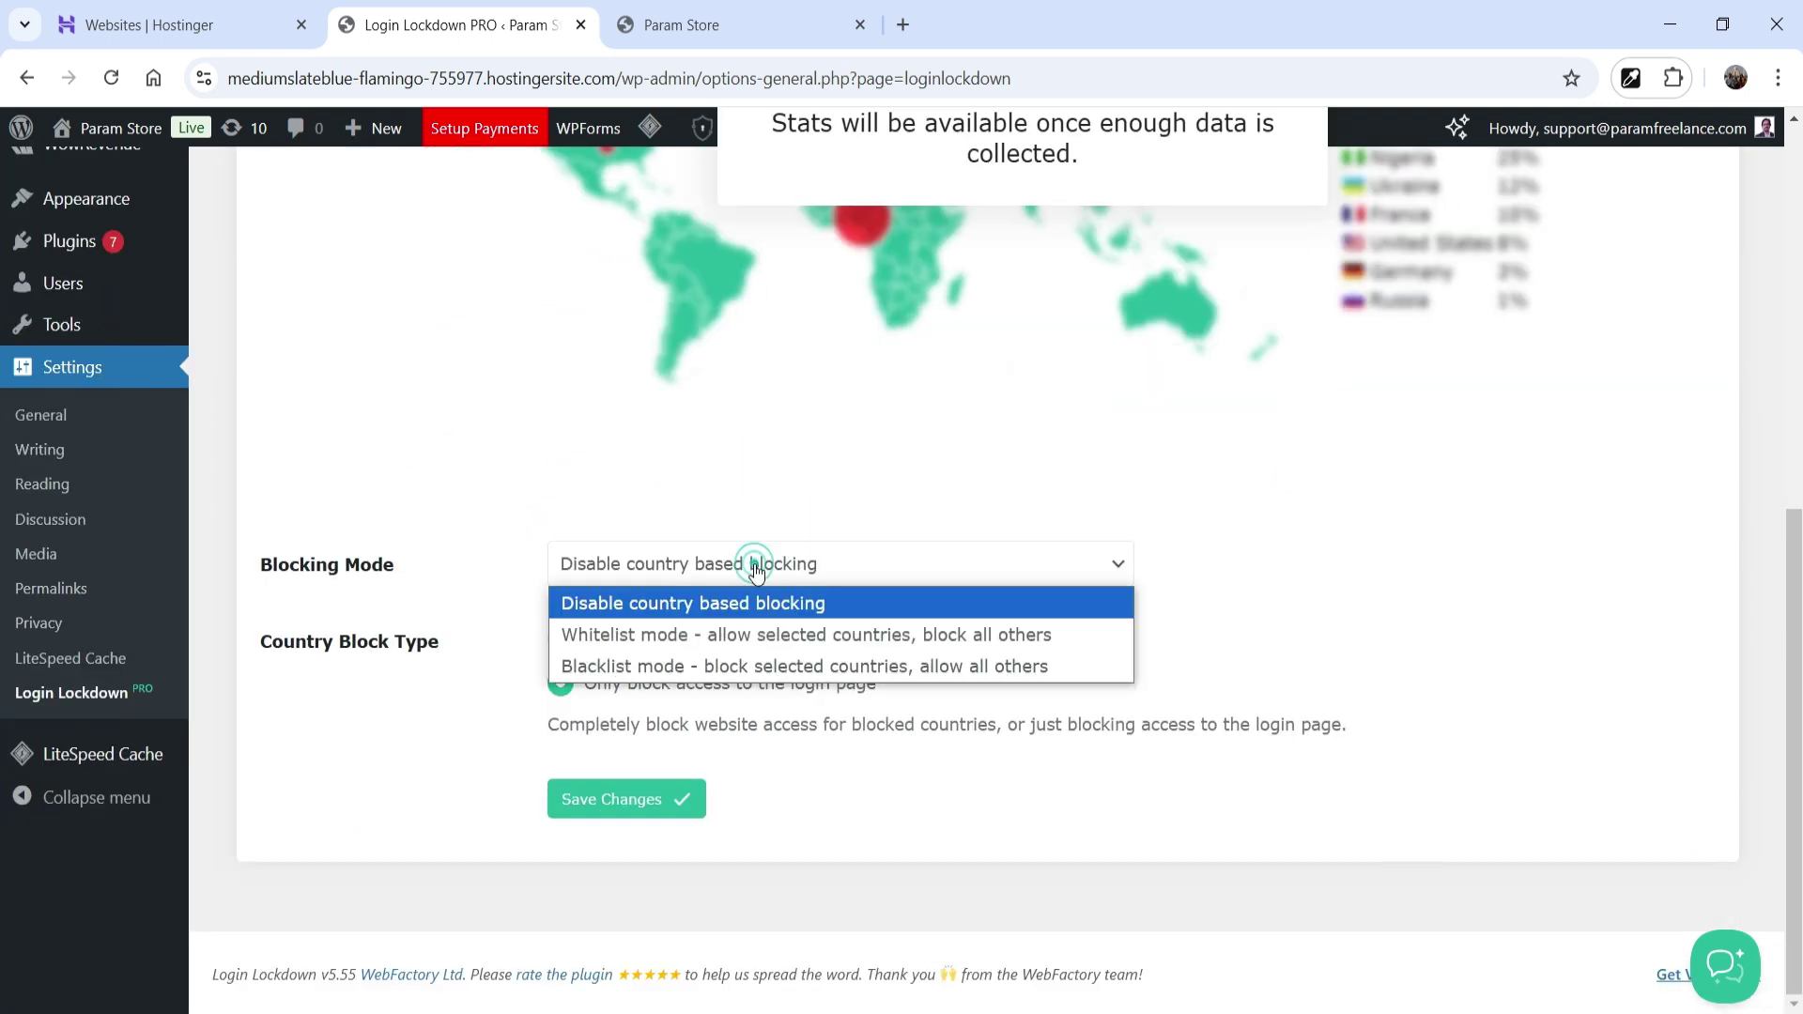
{"action": "left_click", "coordinate": [707, 665]}
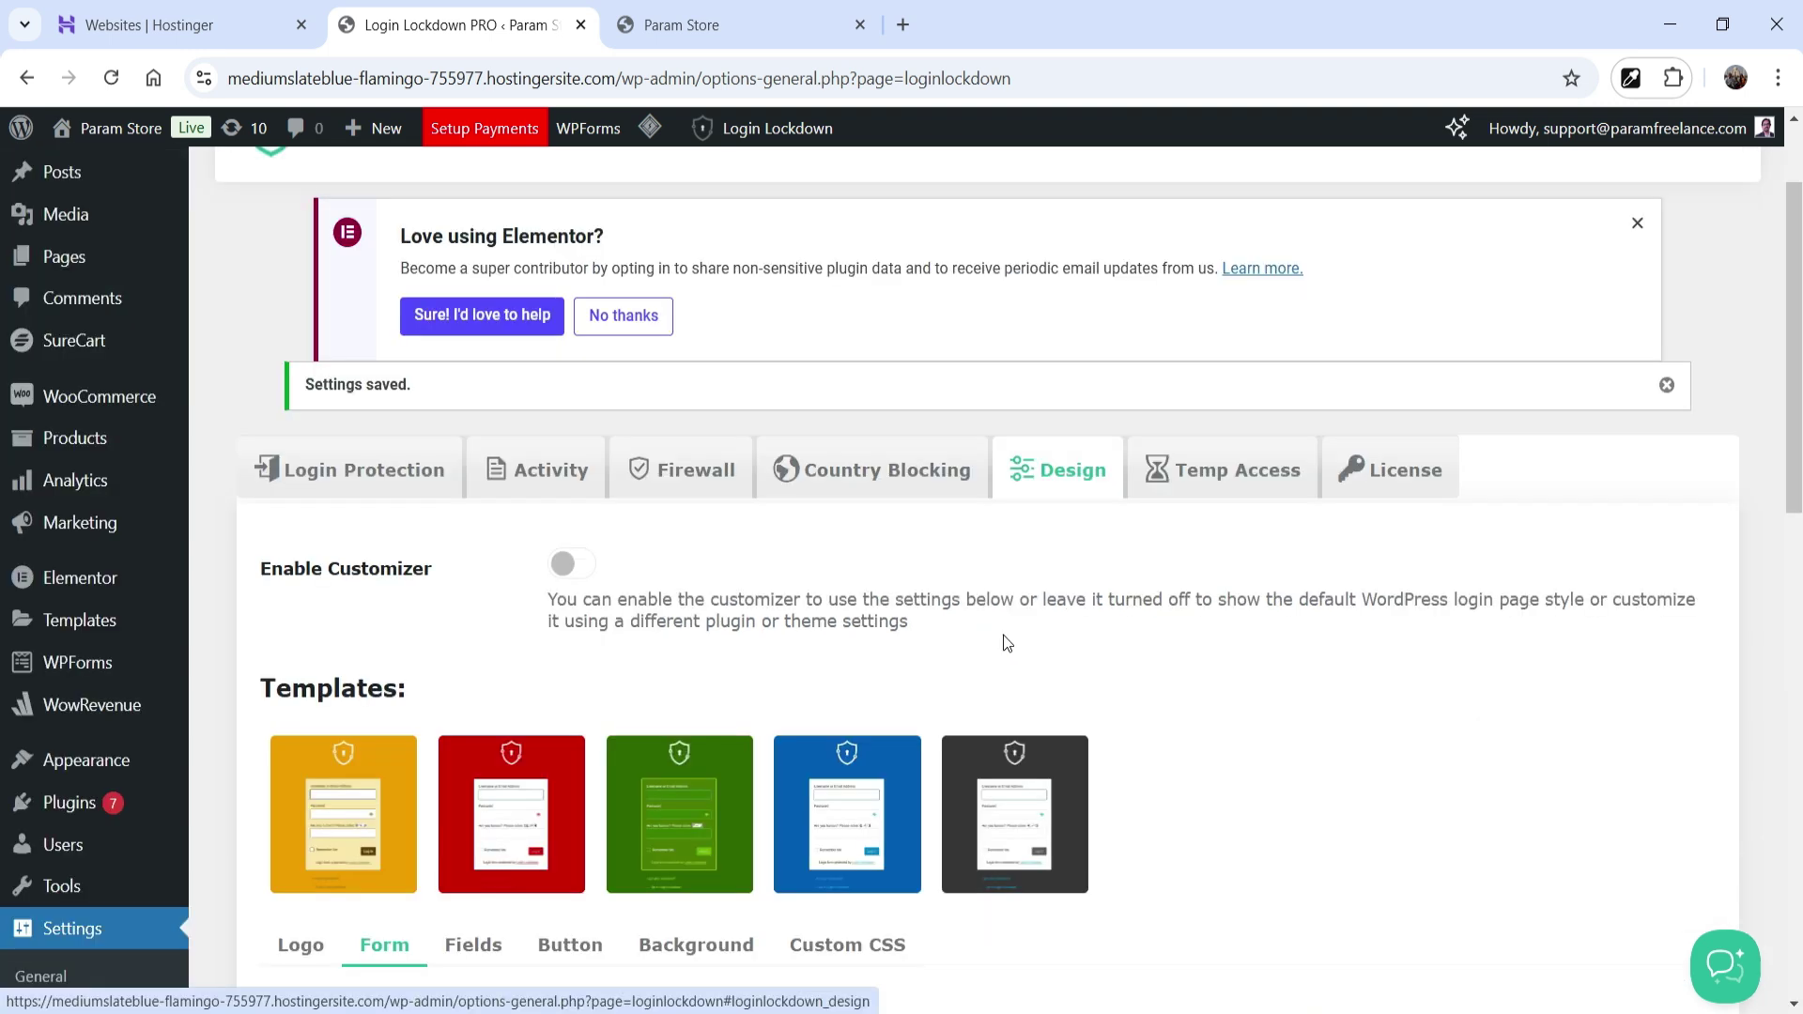
- Confirm on the License tab that WP Login Lockdown PRO is Active and valid forever
{"action": "scroll", "coordinate": [1251, 498], "scroll_direction": "down", "scroll_amount": 3}
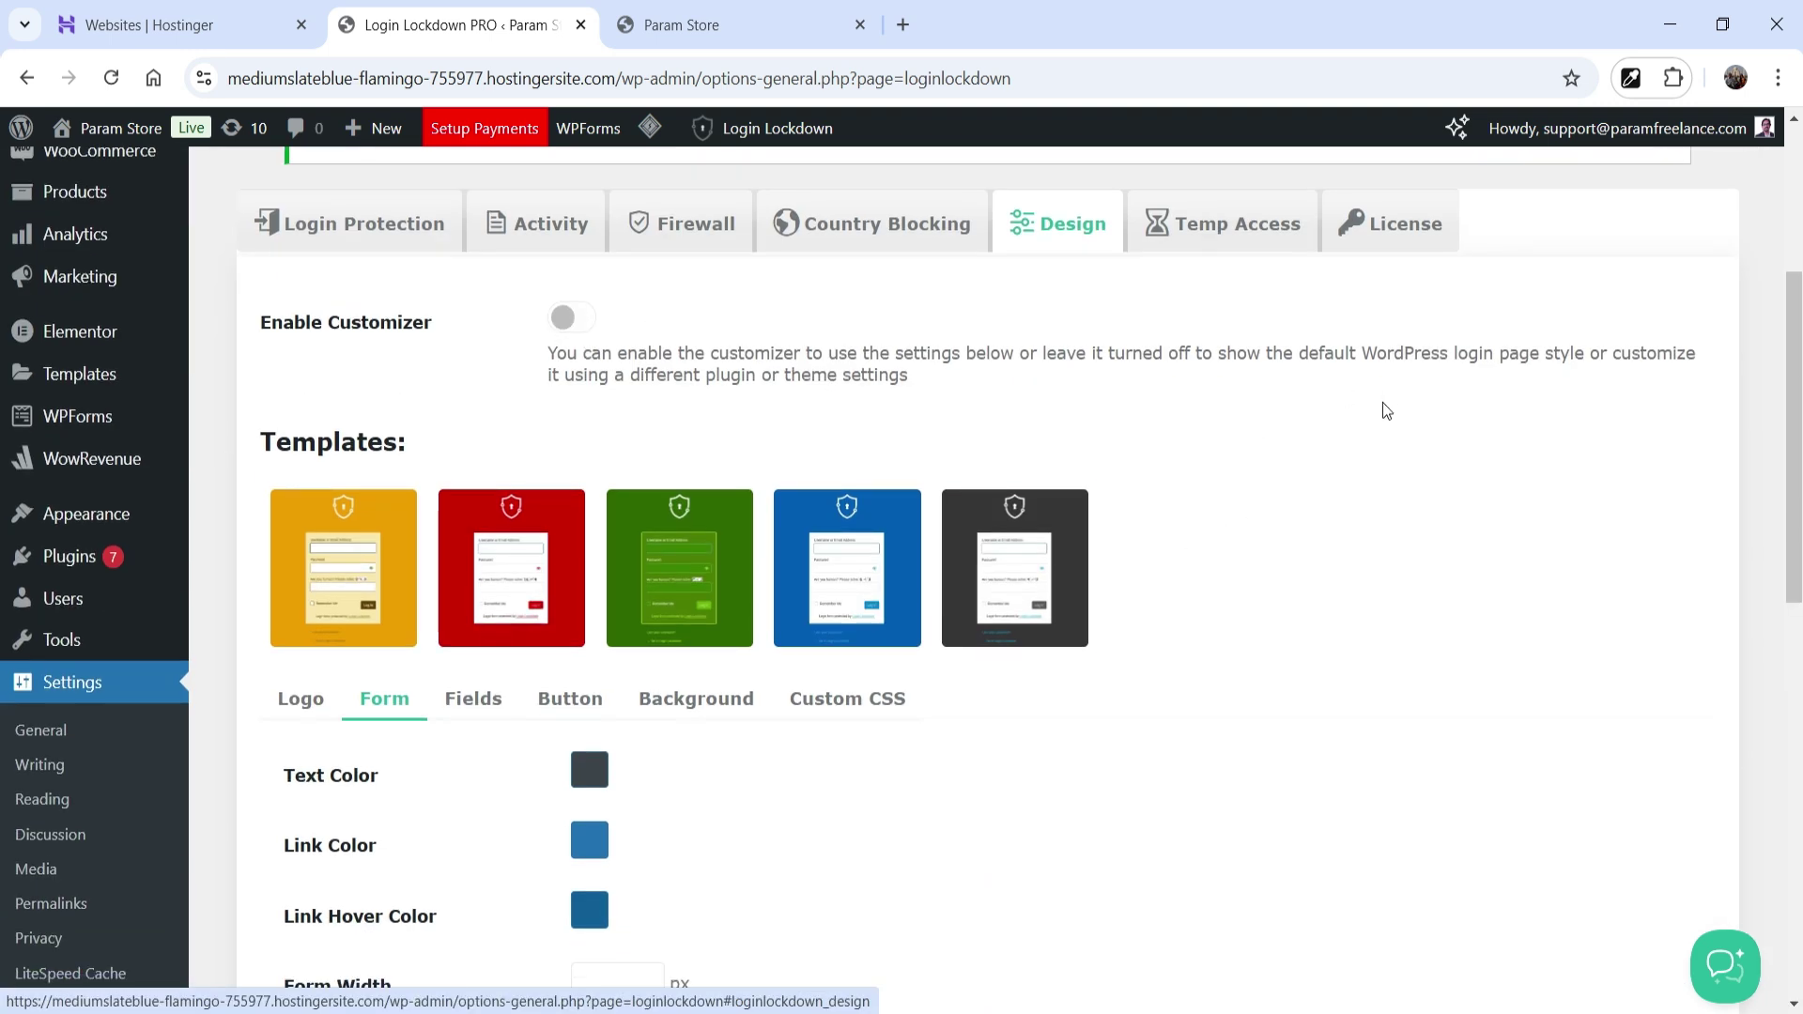
{"action": "scroll", "coordinate": [1037, 460], "scroll_direction": "down", "scroll_amount": 3}
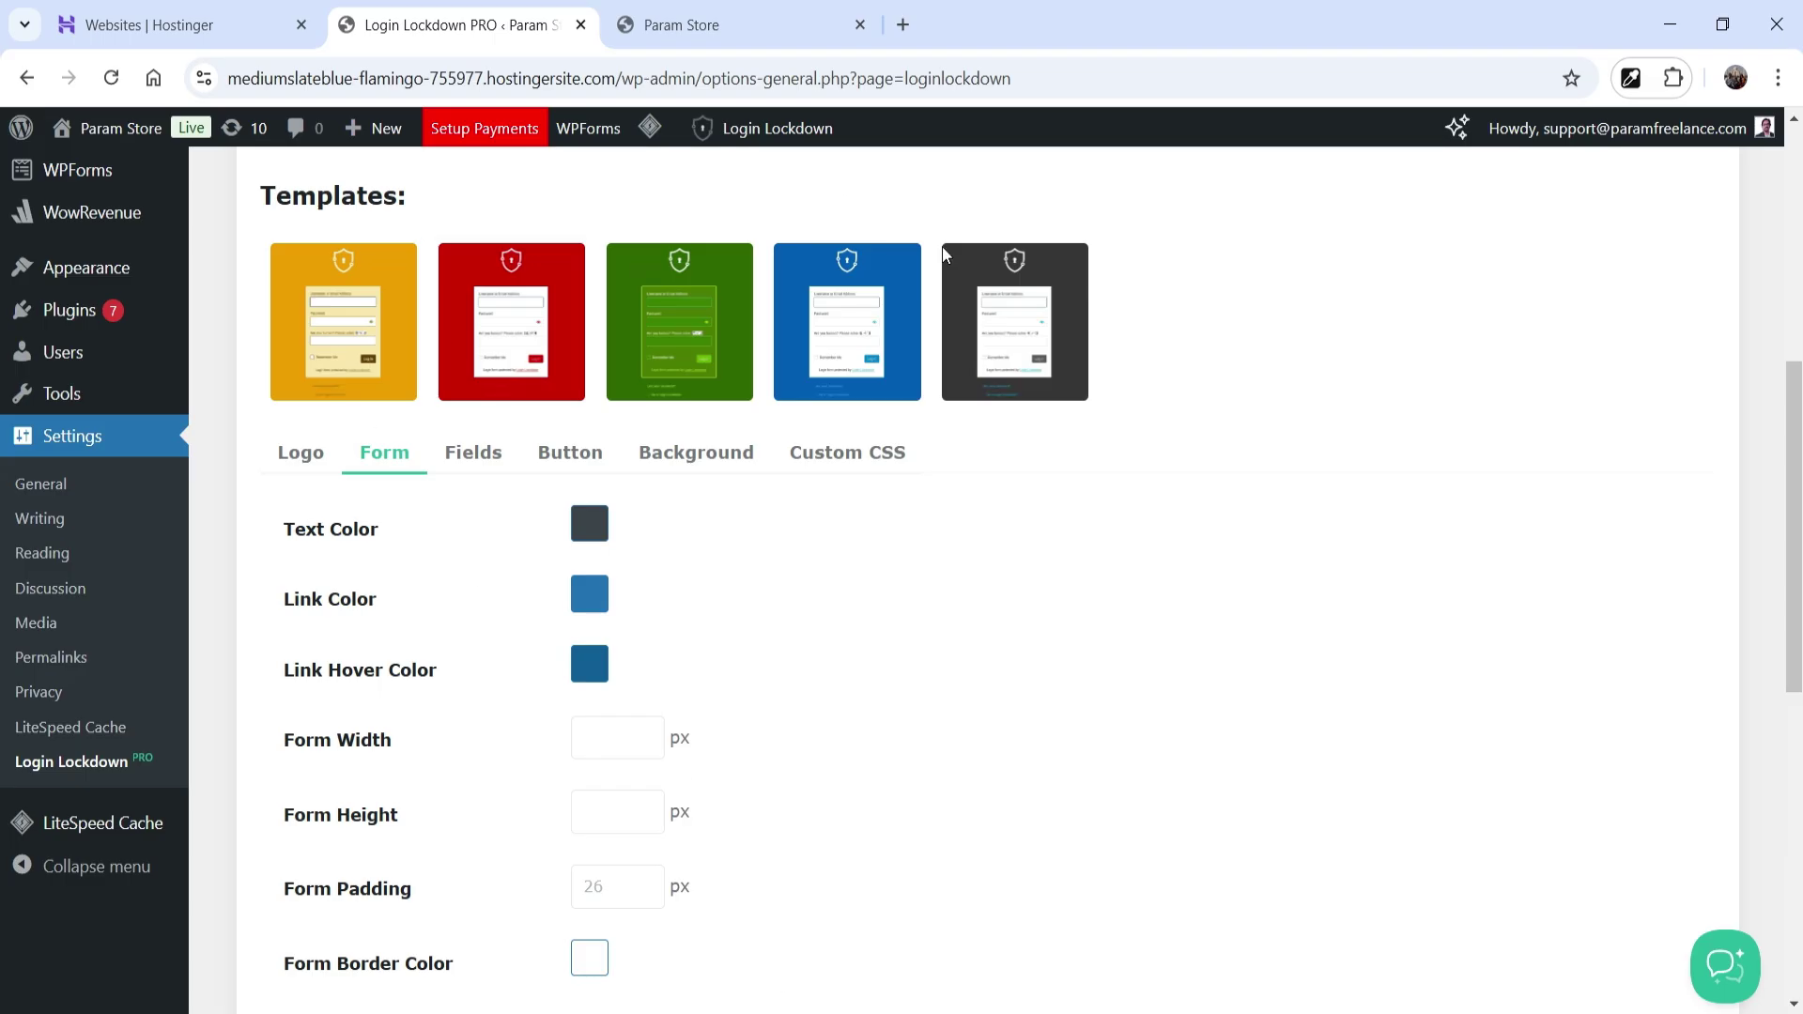
{"action": "scroll", "coordinate": [1014, 591], "scroll_direction": "down", "scroll_amount": 6}
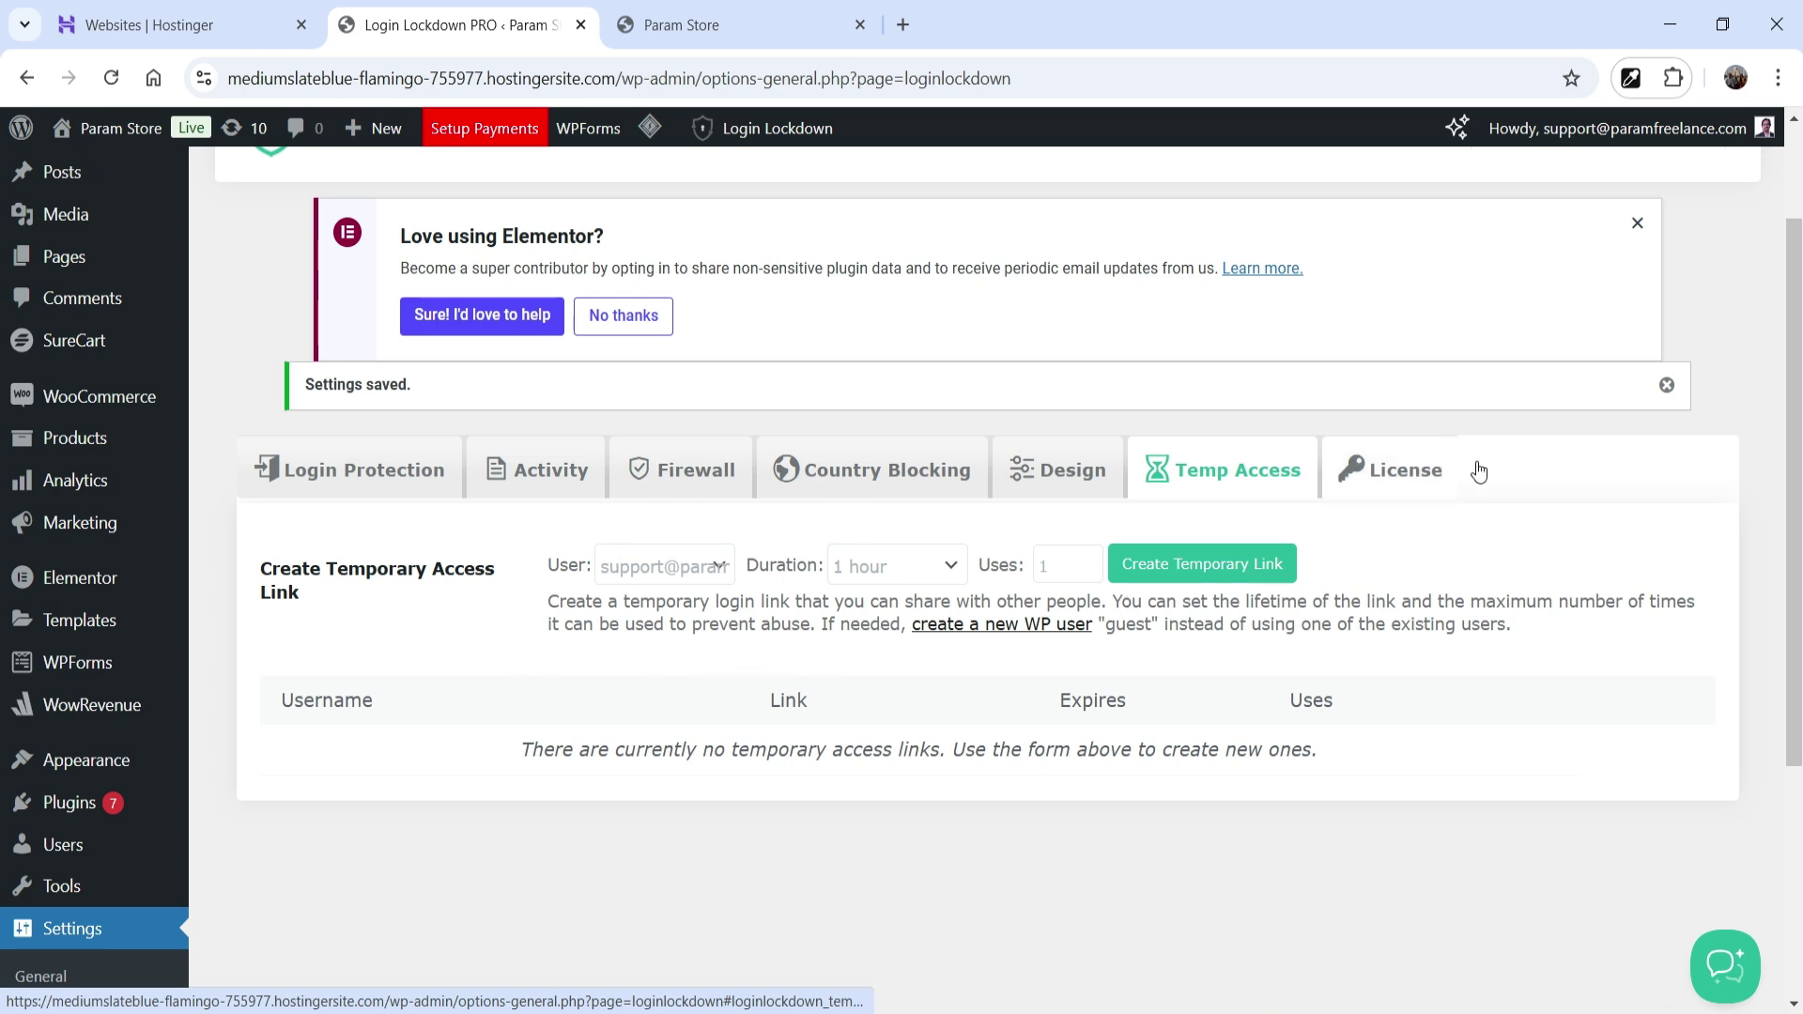
{"action": "left_click", "coordinate": [1388, 469]}
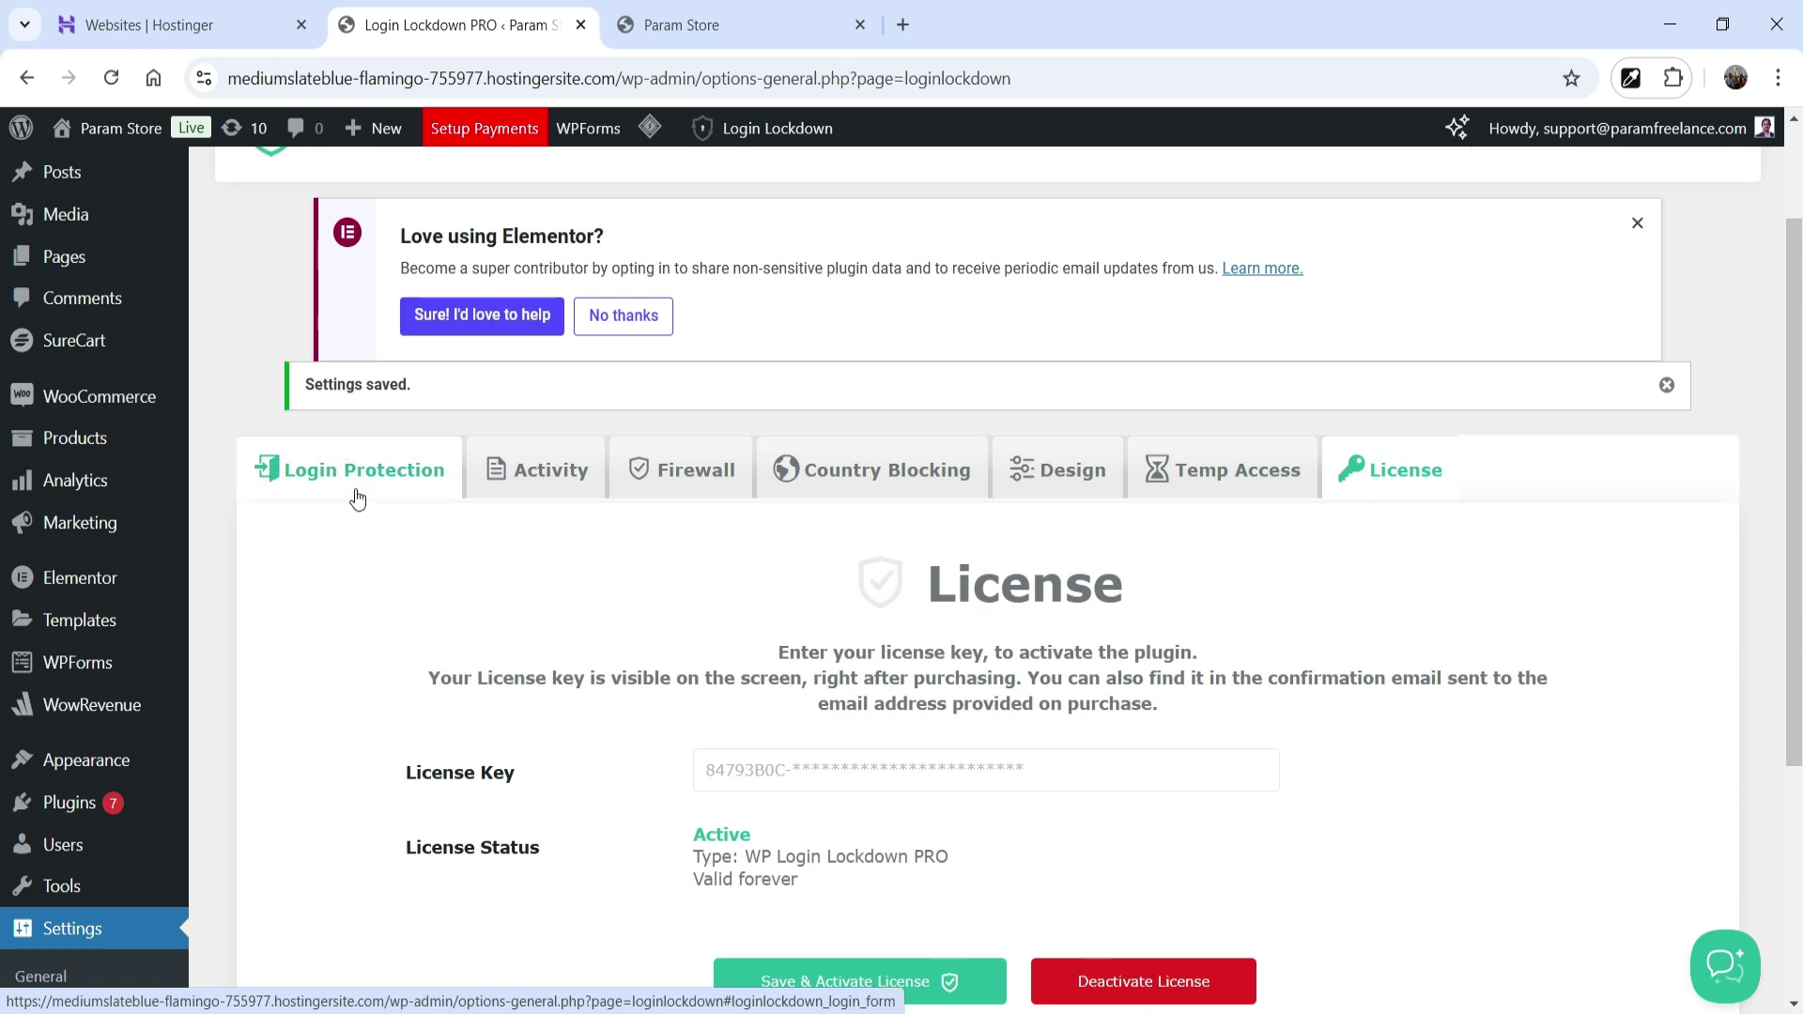
{"action": "key", "text": "alt+Tab"}
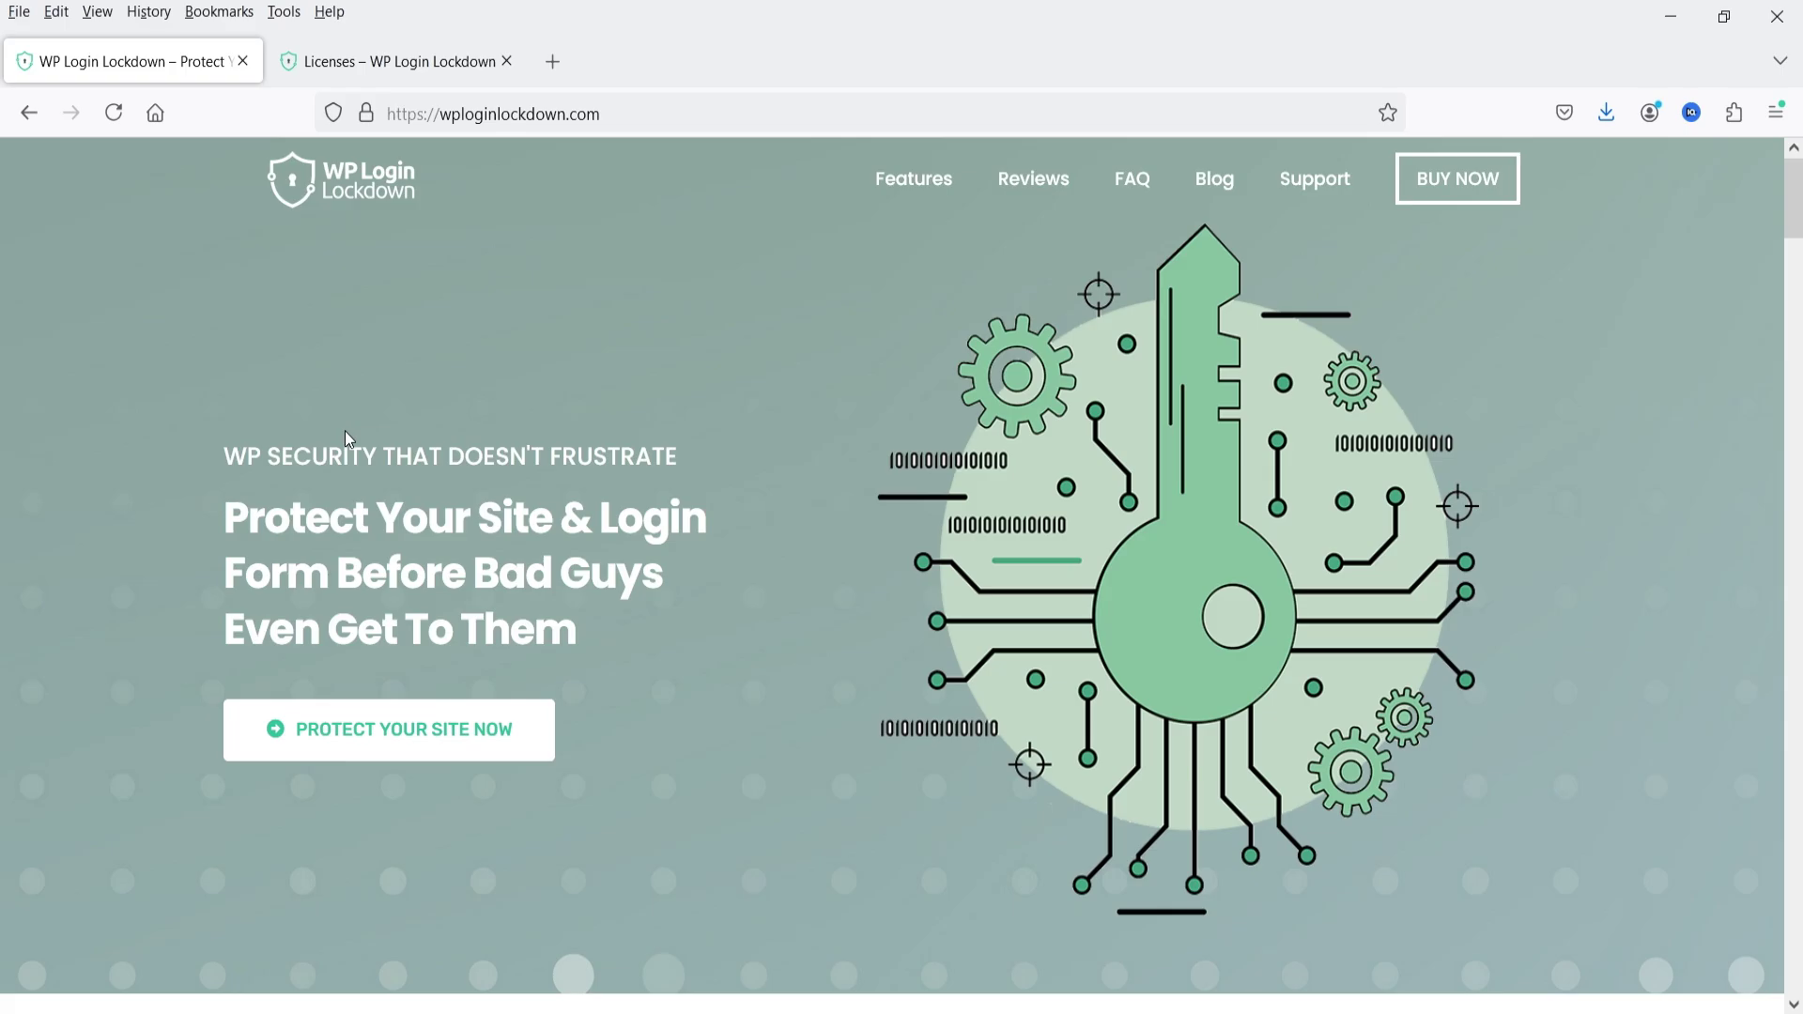